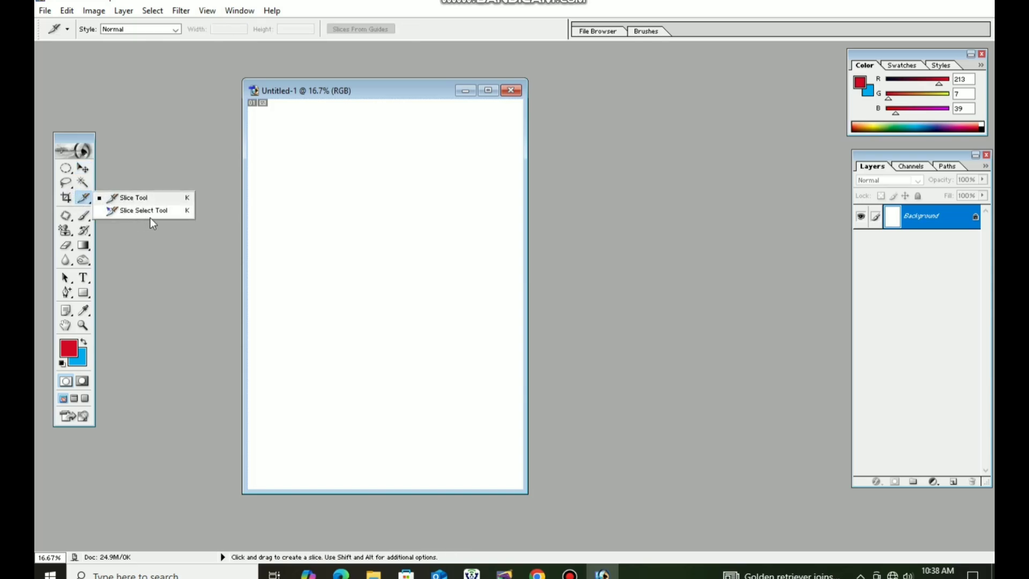
# Switch to the Move Tool, then widen the Untitled-1 document window and reposition it in the workspace.
pyautogui.click(66, 215)
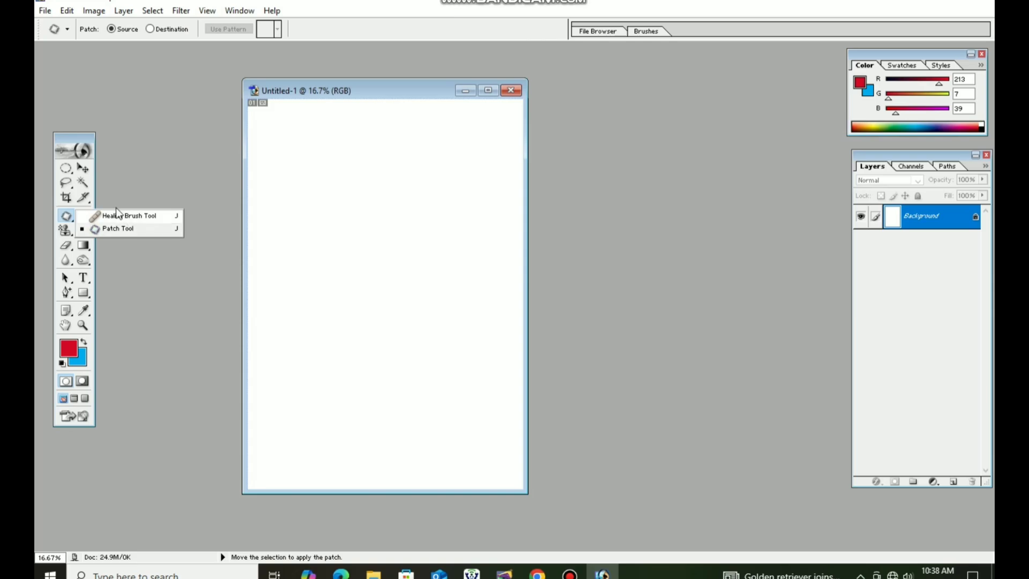
pyautogui.click(83, 169)
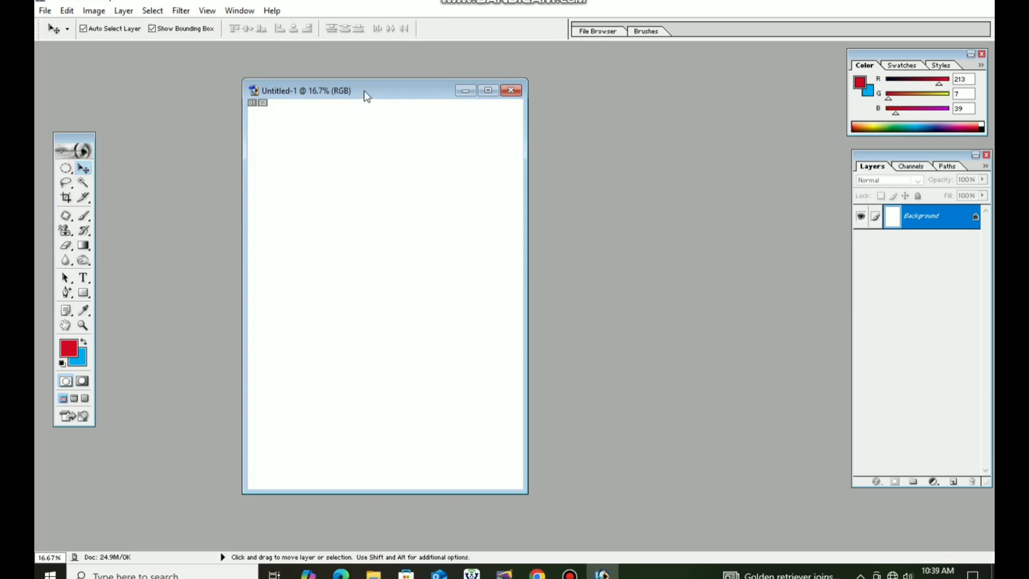
pyautogui.moveTo(366, 95); pyautogui.dragTo(412, 99)
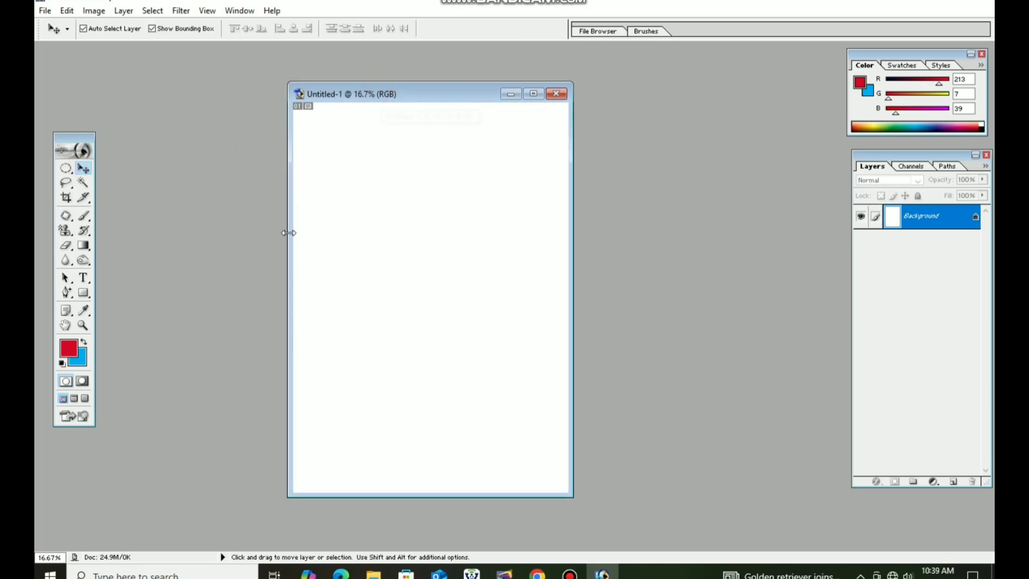
pyautogui.moveTo(288, 232); pyautogui.dragTo(239, 238)
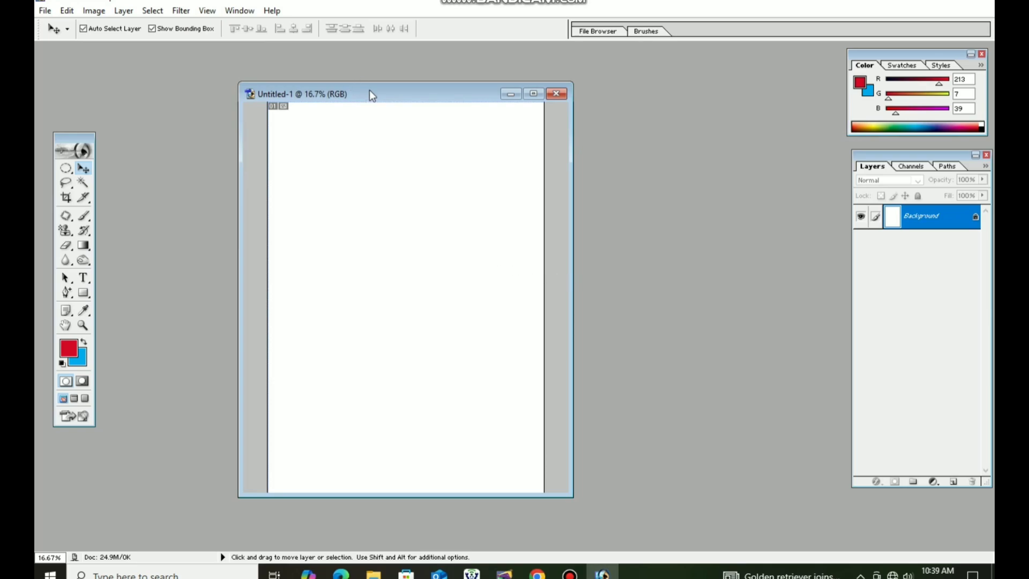
pyautogui.moveTo(368, 91); pyautogui.dragTo(405, 120)
pyautogui.click(64, 230)
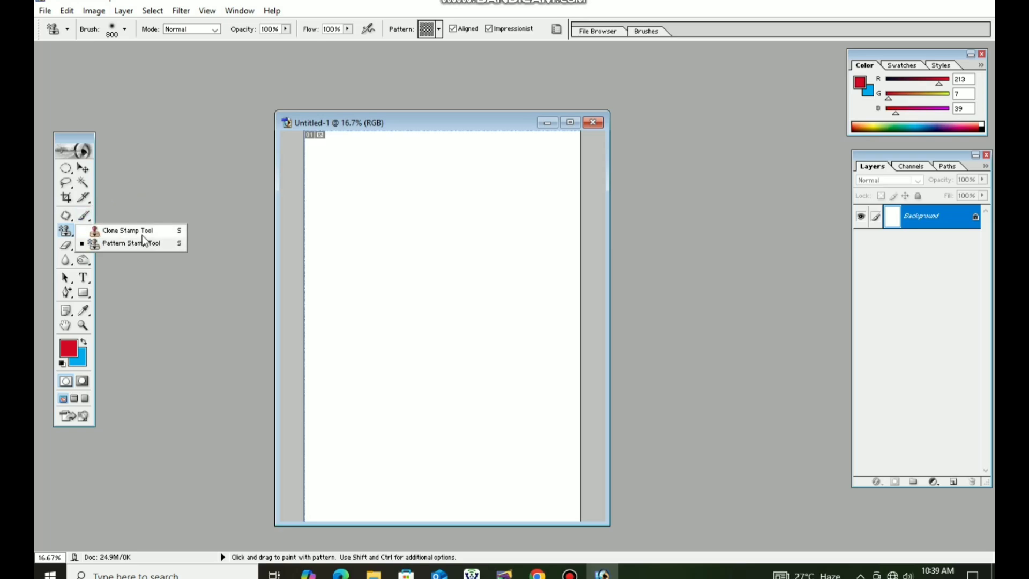
pyautogui.click(80, 169)
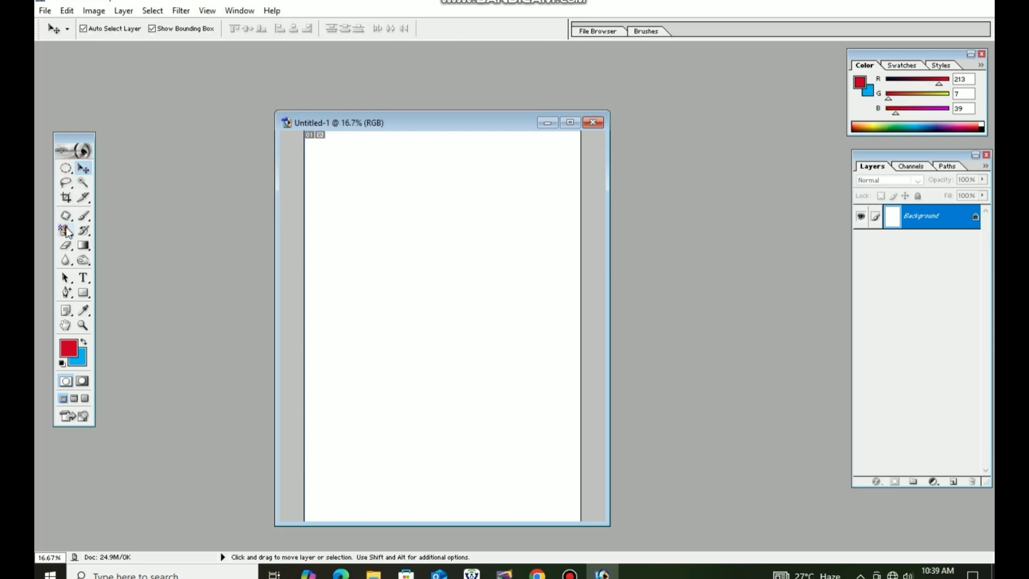
# Open the portrait photo of the man in the dark pink sweater from the Pictures folder.
pyautogui.click(47, 15)
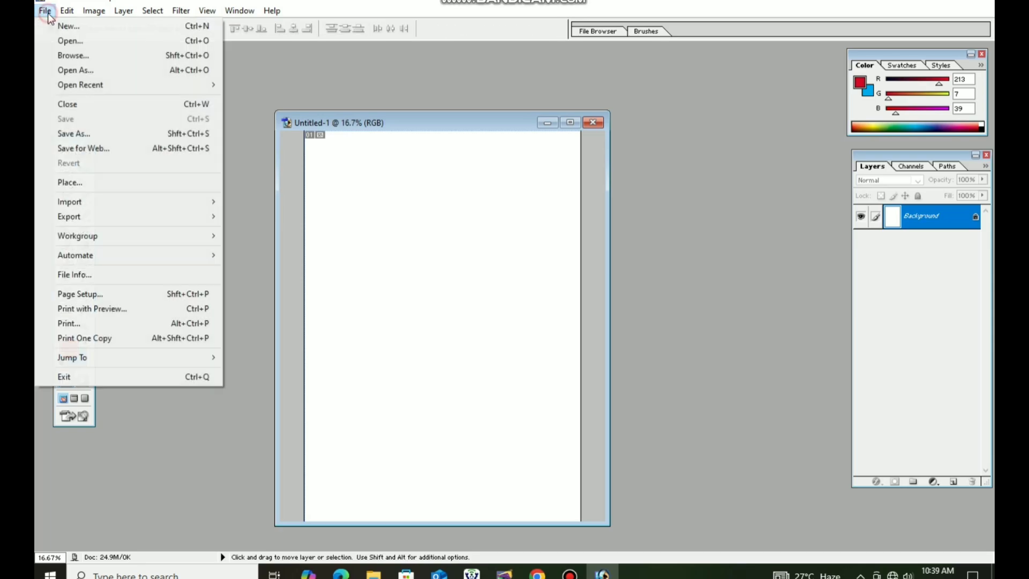
pyautogui.click(74, 47)
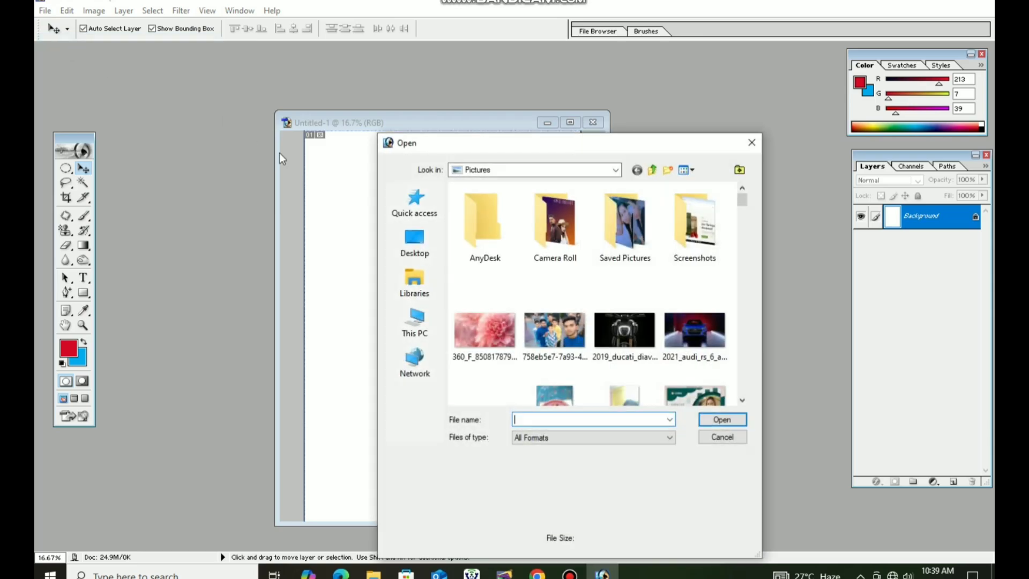
pyautogui.scroll(-3, 614, 348)
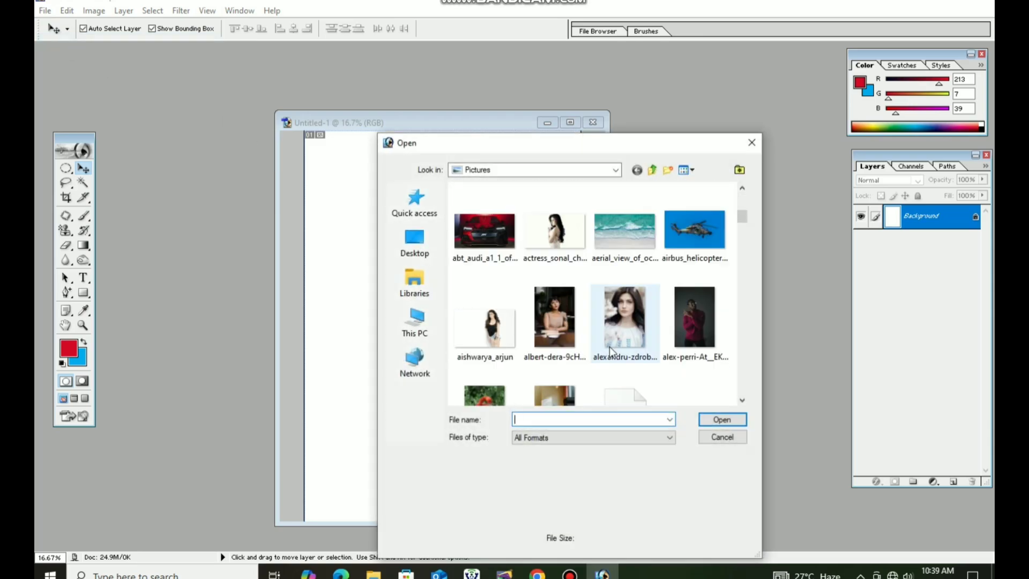
pyautogui.click(690, 311)
pyautogui.click(722, 420)
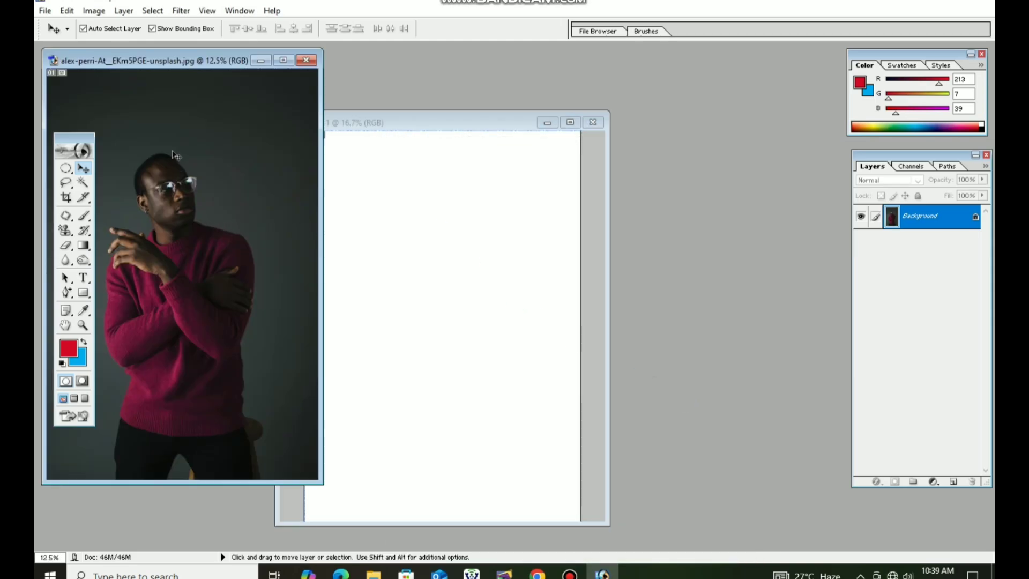
# Copy the portrait into Untitled-1, minimize the source image window, and position the photo to cover the canvas.
pyautogui.moveTo(182, 228); pyautogui.dragTo(328, 271)
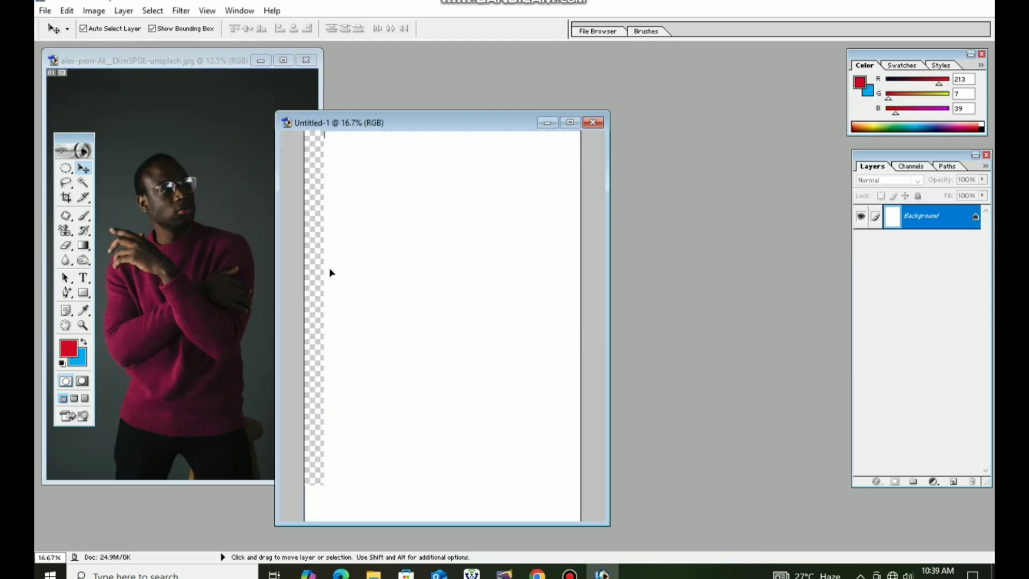
pyautogui.click(260, 60)
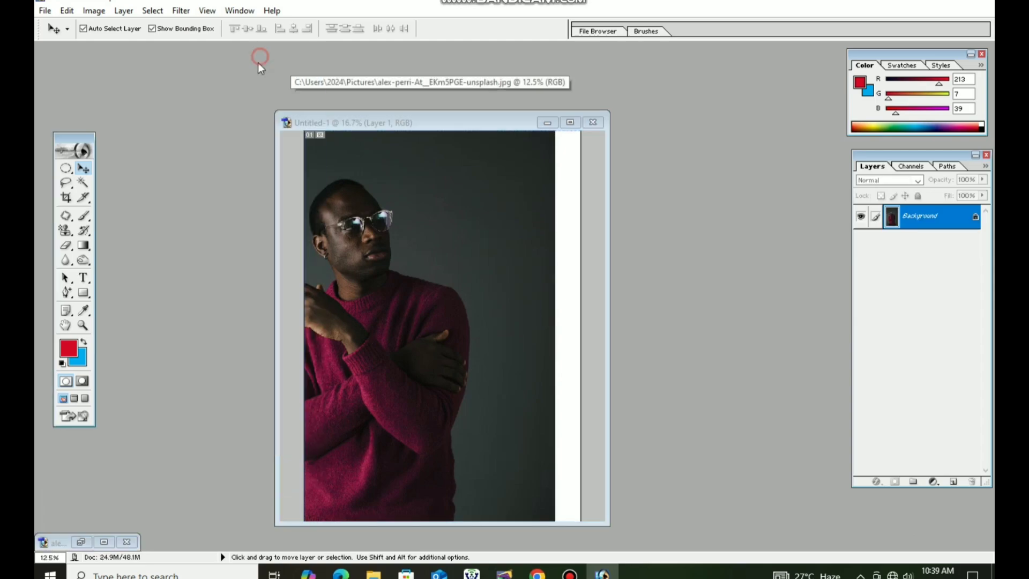
pyautogui.moveTo(415, 324); pyautogui.dragTo(499, 327)
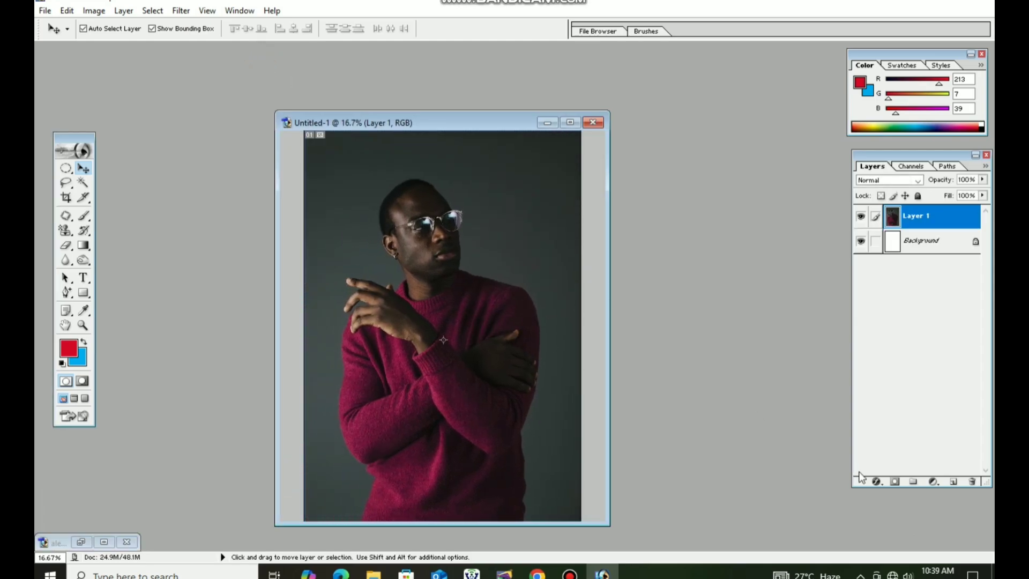
# Add an empty layer and shift the portrait down and slightly left, leaving more background above the head.
pyautogui.click(954, 482)
pyautogui.moveTo(489, 331); pyautogui.dragTo(451, 389)
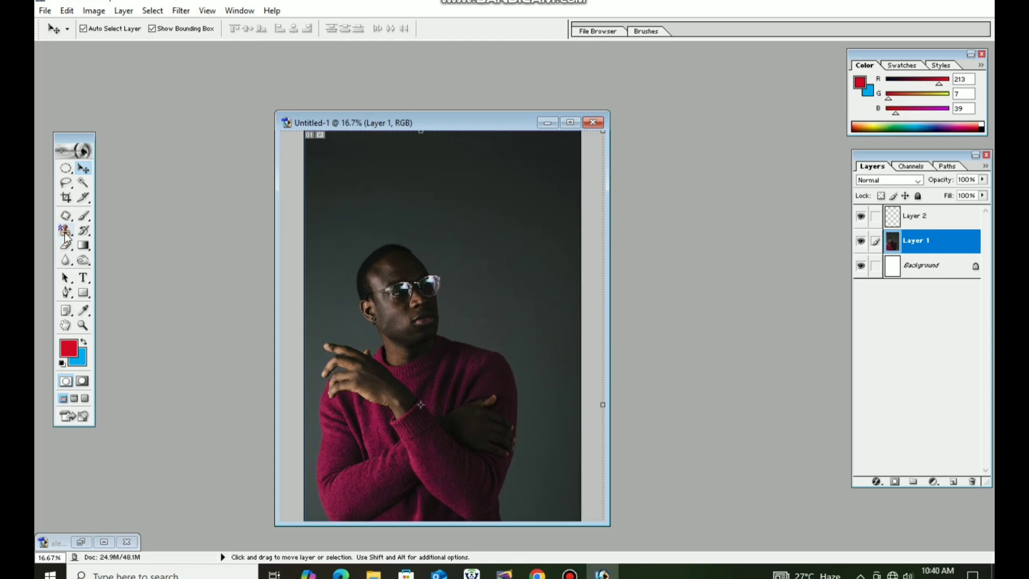
# Switch from the Pattern Stamp to the Clone Stamp Tool with Layer 1 as the target.
pyautogui.moveTo(65, 230); pyautogui.dragTo(99, 230)
pyautogui.hotkey('shift', 's')
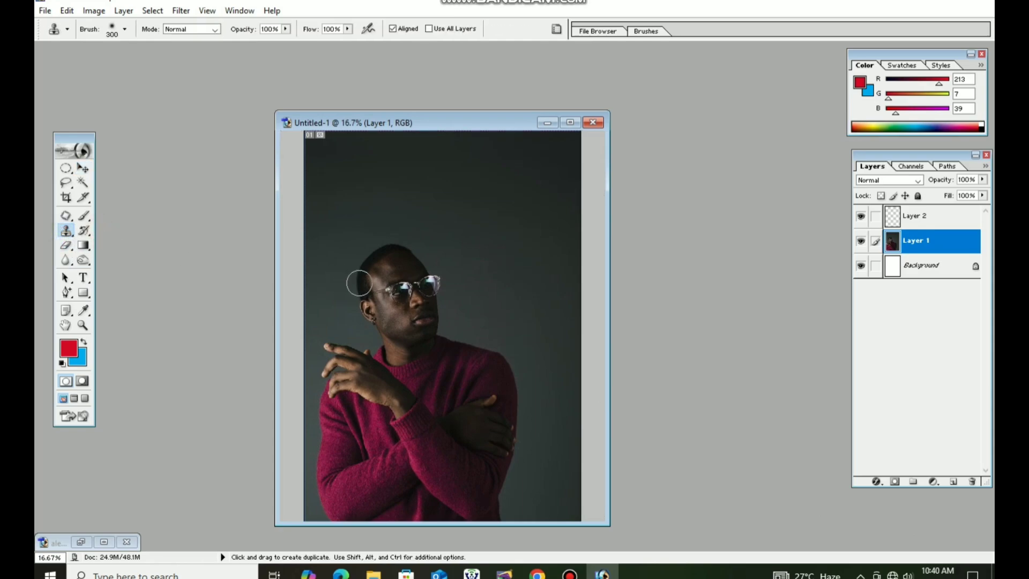
# Try to paint over the man's head with the Clone Stamp without defining a source point.
pyautogui.click(394, 274)
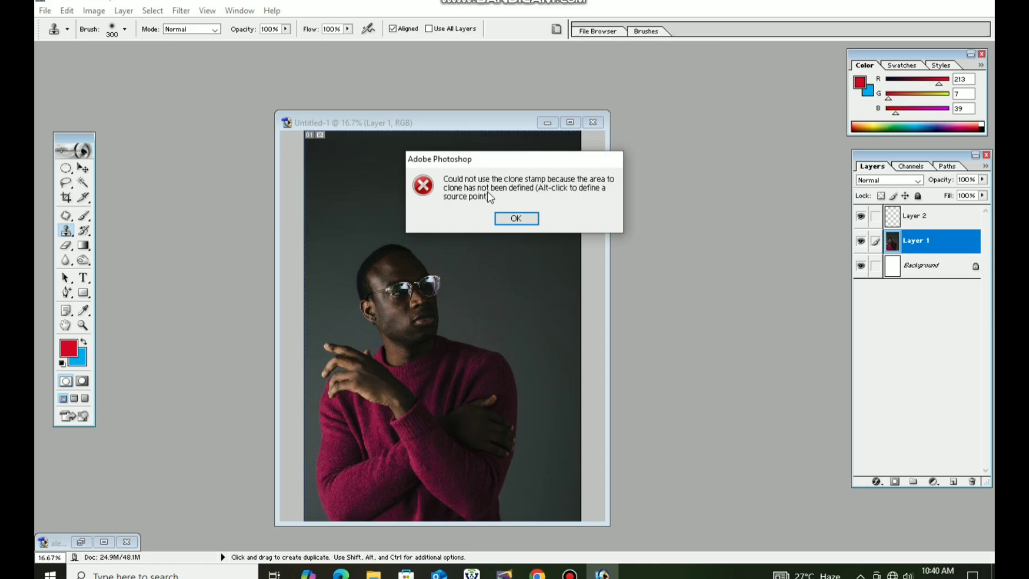
pyautogui.click(514, 223)
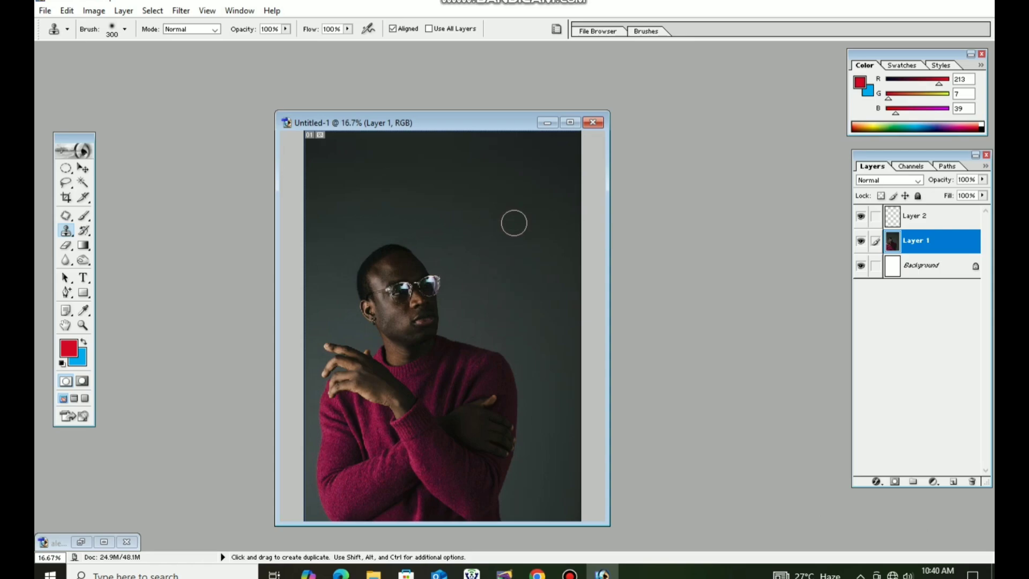
pyautogui.click(401, 270)
pyautogui.click(516, 219)
# Sample the man's face as the clone source and paint a duplicate of his upper body above him on Layer 1.
pyautogui.press('alt')
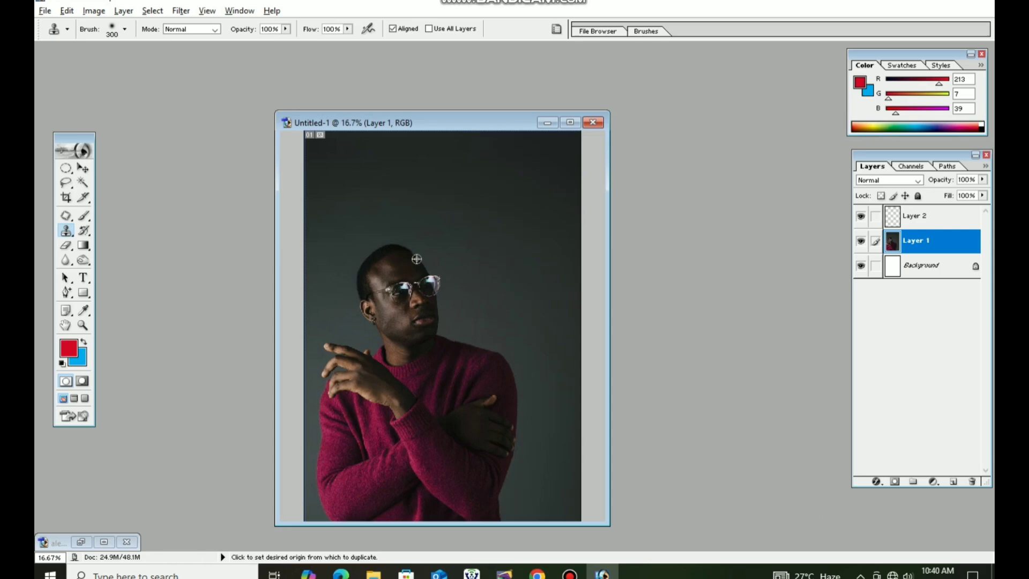
pyautogui.keyDown('alt'); pyautogui.click(405, 314); pyautogui.keyUp('alt')
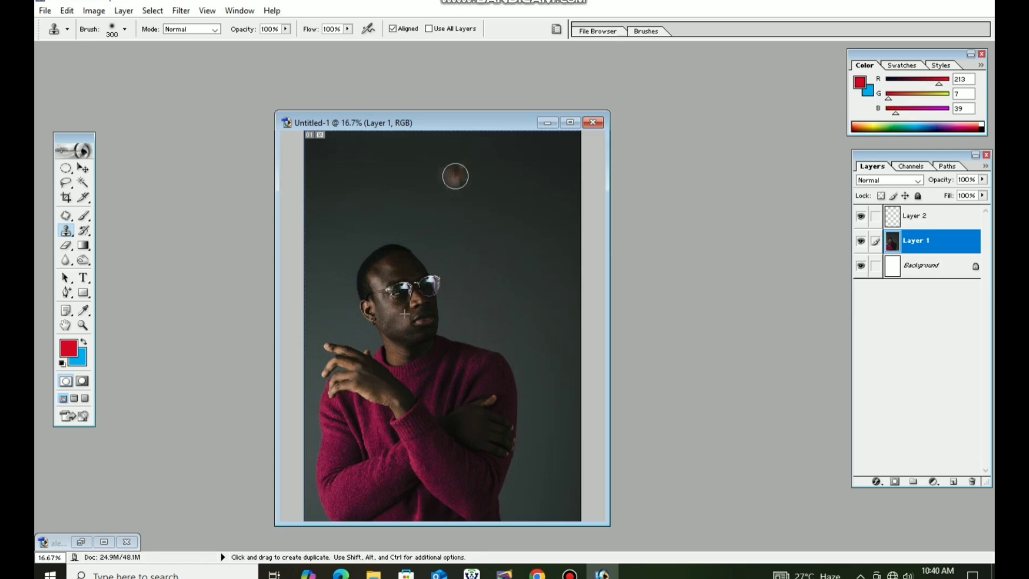
pyautogui.moveTo(455, 177)
pyautogui.mouseDown()
pyautogui.moveTo(442, 201)
pyautogui.moveTo(425, 182)
pyautogui.moveTo(418, 156)
pyautogui.moveTo(467, 150)
pyautogui.moveTo(474, 172)
pyautogui.moveTo(485, 158)
pyautogui.moveTo(478, 205)
pyautogui.moveTo(495, 208)
pyautogui.moveTo(529, 245)
pyautogui.moveTo(540, 237)
pyautogui.moveTo(518, 209)
pyautogui.moveTo(546, 222)
pyautogui.moveTo(544, 266)
pyautogui.moveTo(448, 265)
pyautogui.moveTo(425, 253)
pyautogui.moveTo(426, 237)
pyautogui.moveTo(490, 263)
pyautogui.moveTo(431, 258)
pyautogui.moveTo(427, 225)
pyautogui.moveTo(442, 187)
pyautogui.moveTo(434, 234)
pyautogui.moveTo(385, 208)
pyautogui.moveTo(380, 230)
pyautogui.moveTo(408, 237)
pyautogui.moveTo(389, 254)
pyautogui.moveTo(437, 247)
pyautogui.moveTo(464, 270)
pyautogui.moveTo(509, 246)
pyautogui.moveTo(464, 202)
pyautogui.moveTo(460, 230)
pyautogui.moveTo(526, 238)
pyautogui.mouseUp()
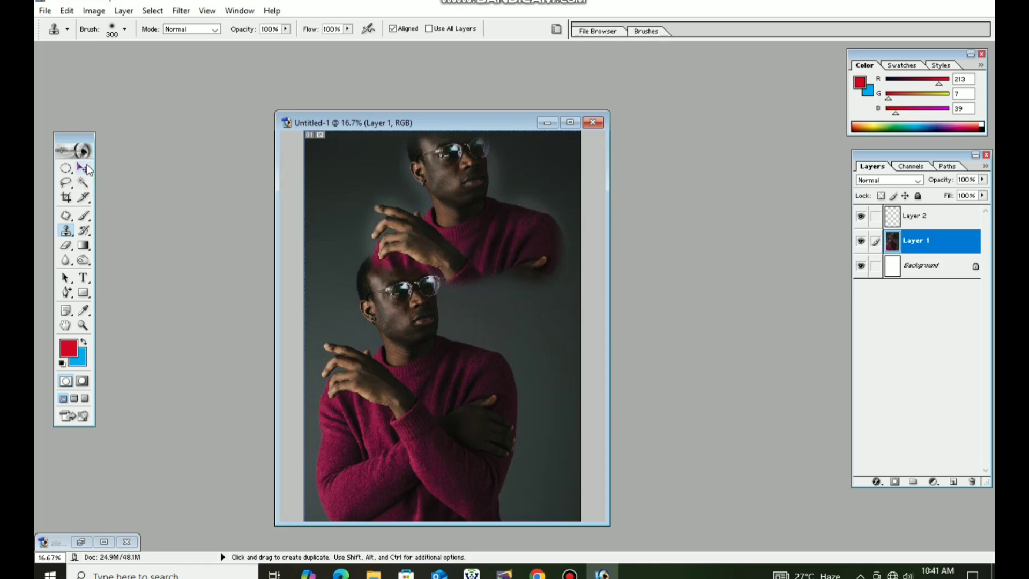
# Make Layer 2 active and undo the cloned duplicate painted on Layer 1.
pyautogui.click(891, 217)
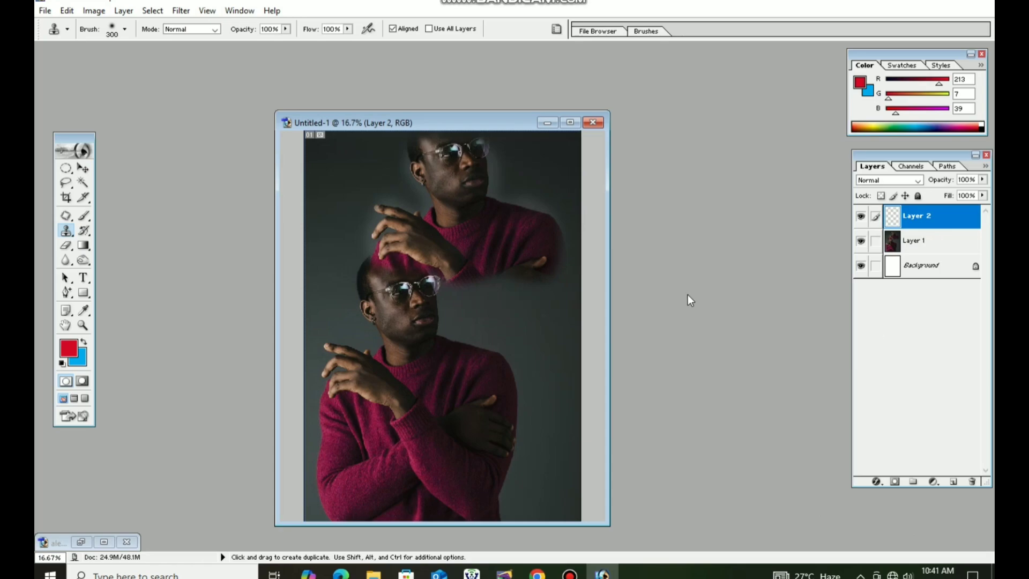
pyautogui.hotkey('ctrl', 'z')
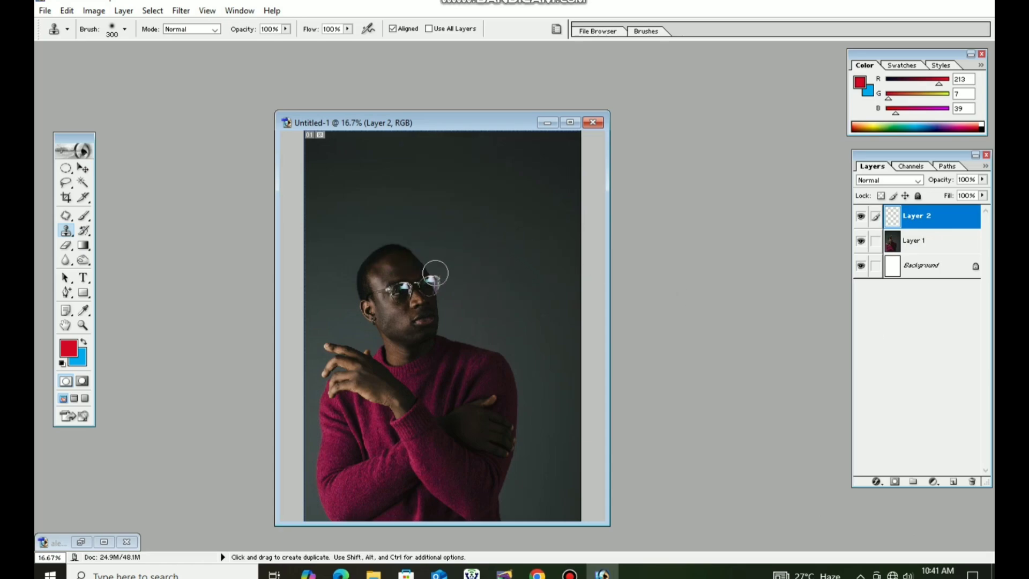
# Sample the man's face on Layer 1 and clone his head, hand and shoulders onto Layer 2 in the upper background.
pyautogui.click(892, 245)
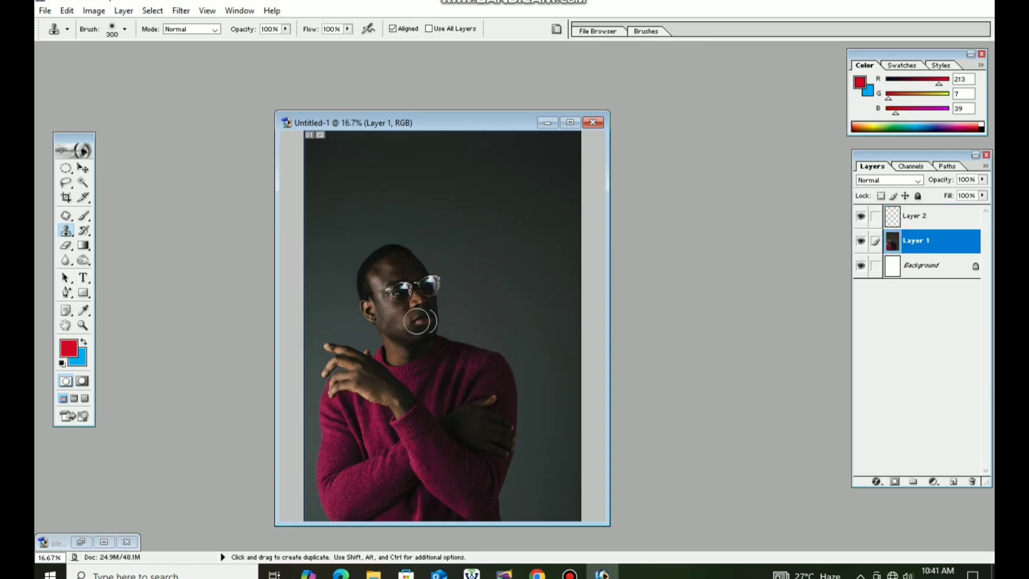
pyautogui.click(906, 215)
pyautogui.moveTo(482, 194)
pyautogui.mouseDown()
pyautogui.moveTo(505, 243)
pyautogui.moveTo(496, 199)
pyautogui.moveTo(478, 187)
pyautogui.moveTo(455, 197)
pyautogui.moveTo(479, 172)
pyautogui.moveTo(451, 162)
pyautogui.moveTo(441, 176)
pyautogui.moveTo(454, 151)
pyautogui.moveTo(483, 151)
pyautogui.moveTo(499, 166)
pyautogui.moveTo(528, 237)
pyautogui.moveTo(514, 259)
pyautogui.moveTo(538, 244)
pyautogui.moveTo(532, 266)
pyautogui.moveTo(482, 272)
pyautogui.moveTo(492, 278)
pyautogui.moveTo(464, 253)
pyautogui.moveTo(470, 265)
pyautogui.moveTo(493, 217)
pyautogui.moveTo(476, 218)
pyautogui.moveTo(466, 204)
pyautogui.moveTo(481, 234)
pyautogui.moveTo(475, 260)
pyautogui.moveTo(436, 242)
pyautogui.moveTo(413, 257)
pyautogui.moveTo(409, 246)
pyautogui.moveTo(407, 257)
pyautogui.moveTo(437, 270)
pyautogui.moveTo(422, 283)
pyautogui.moveTo(502, 299)
pyautogui.moveTo(545, 280)
pyautogui.moveTo(551, 264)
pyautogui.moveTo(554, 278)
pyautogui.moveTo(560, 252)
pyautogui.moveTo(528, 284)
pyautogui.moveTo(430, 288)
pyautogui.moveTo(466, 298)
pyautogui.moveTo(437, 294)
pyautogui.moveTo(445, 301)
pyautogui.moveTo(499, 310)
pyautogui.moveTo(421, 291)
pyautogui.moveTo(497, 259)
pyautogui.mouseUp()
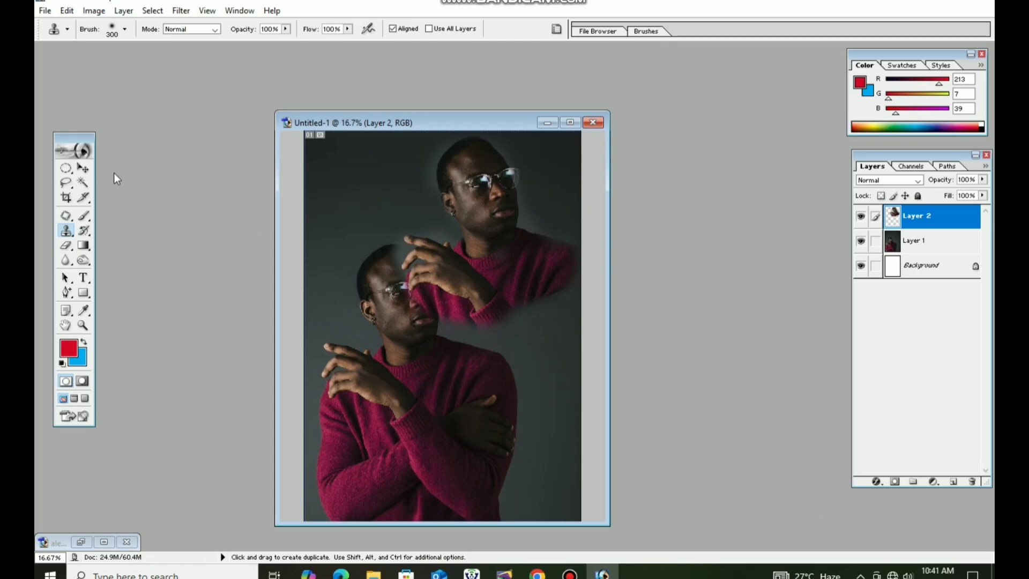
# Hide Layer 1 and move the cloned figure on Layer 2 to the middle of the white canvas.
pyautogui.click(83, 168)
pyautogui.moveTo(480, 202); pyautogui.dragTo(494, 241)
pyautogui.click(860, 241)
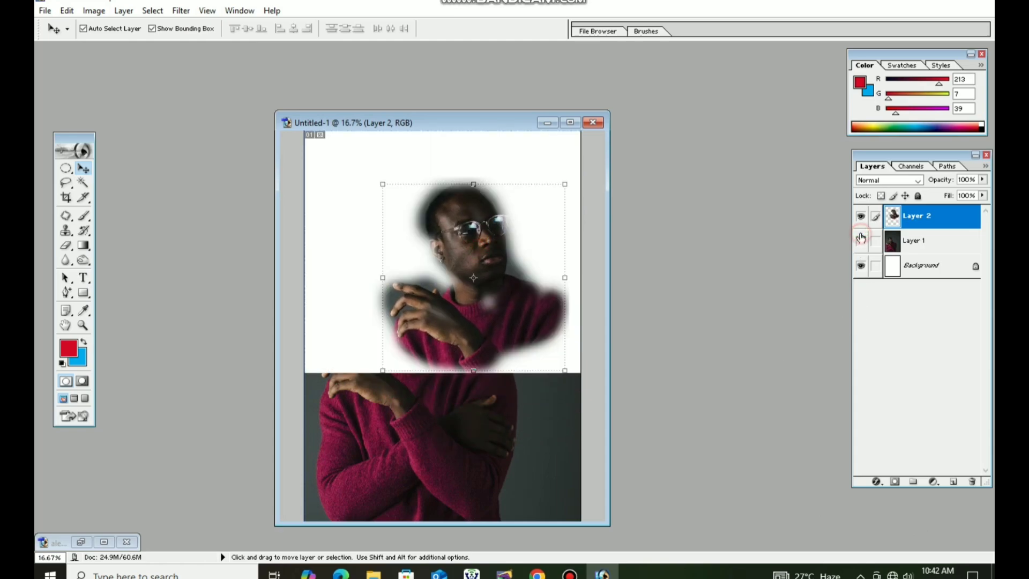
pyautogui.moveTo(460, 249); pyautogui.dragTo(423, 286)
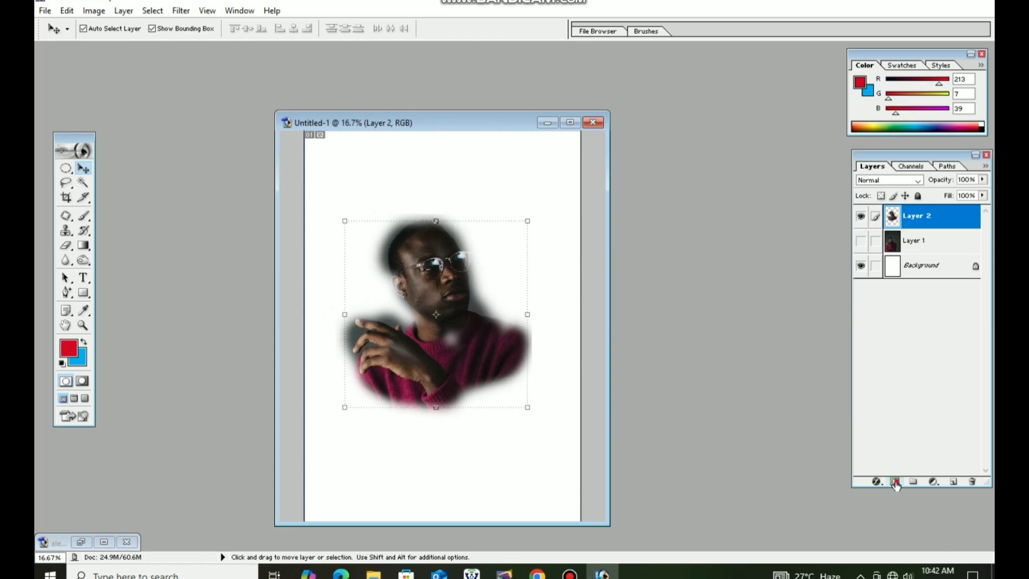
# Add a layer mask to Layer 2 and brush black at size 125 over the dark fringe around the head and hand.
pyautogui.click(894, 482)
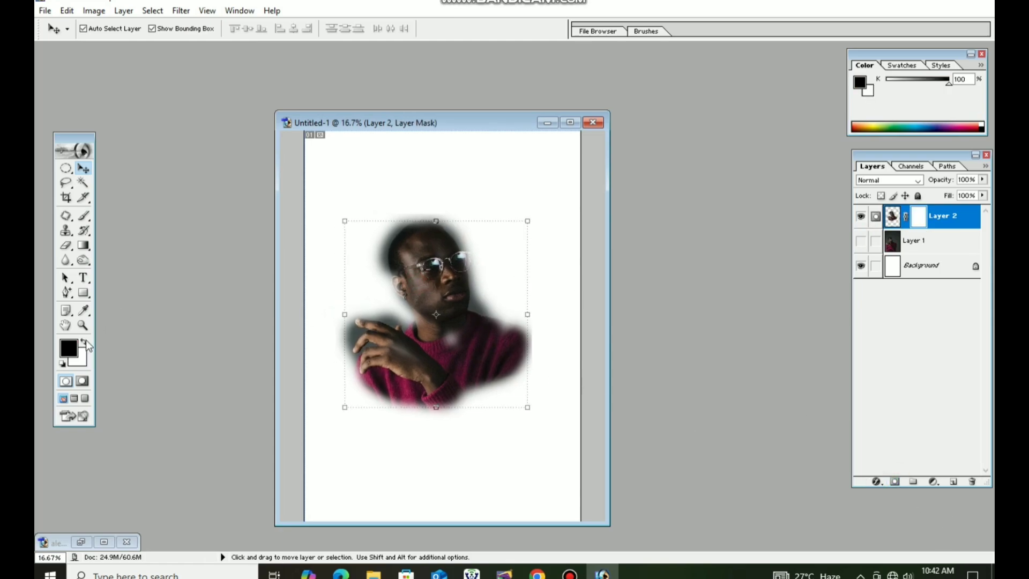
pyautogui.click(84, 216)
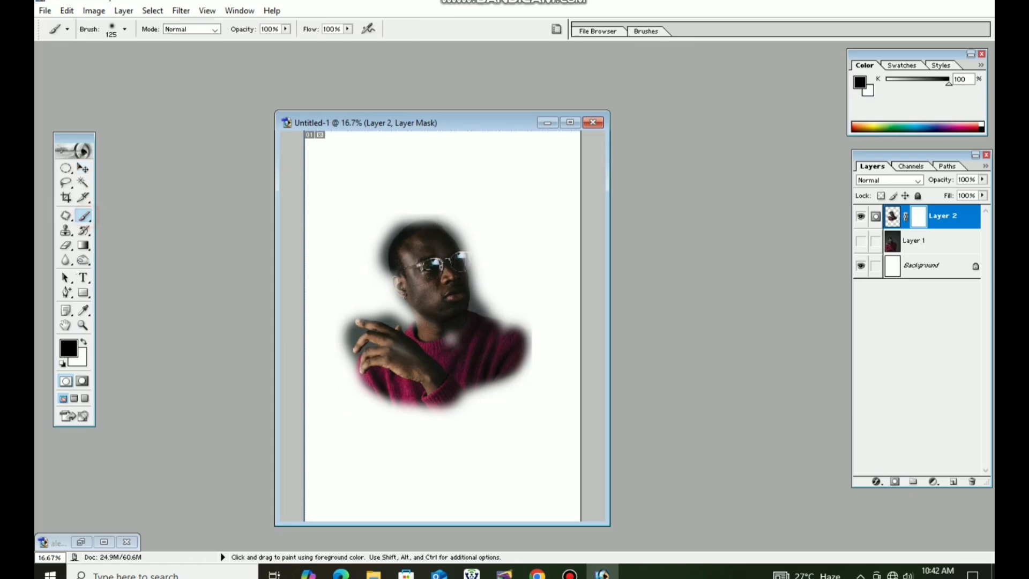
pyautogui.moveTo(384, 258)
pyautogui.mouseDown()
pyautogui.moveTo(382, 272)
pyautogui.moveTo(388, 232)
pyautogui.mouseUp()
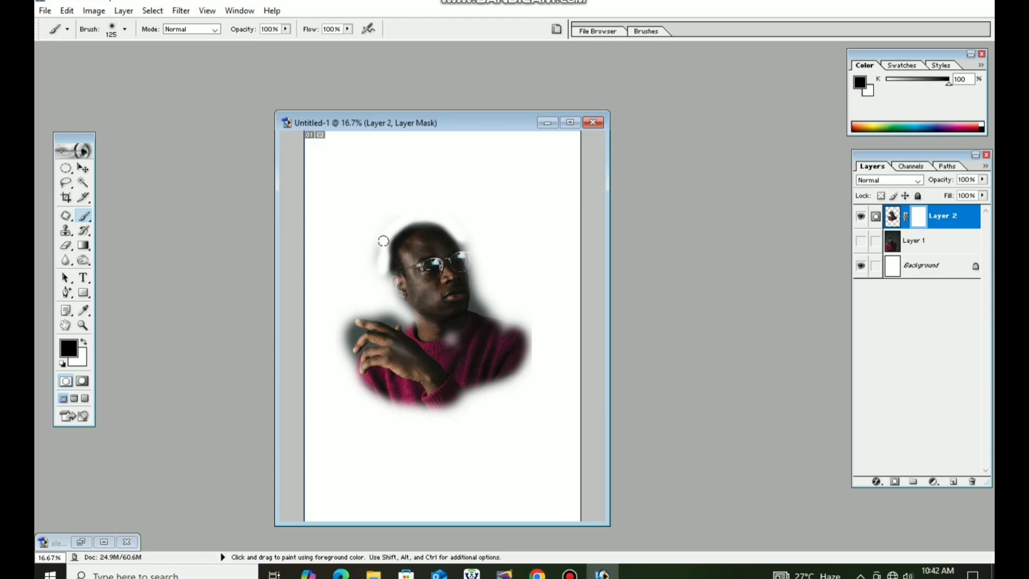
pyautogui.moveTo(383, 241); pyautogui.dragTo(346, 347)
# Move the masked figure slightly downward and make Layer 2's image active instead of its mask.
pyautogui.click(84, 168)
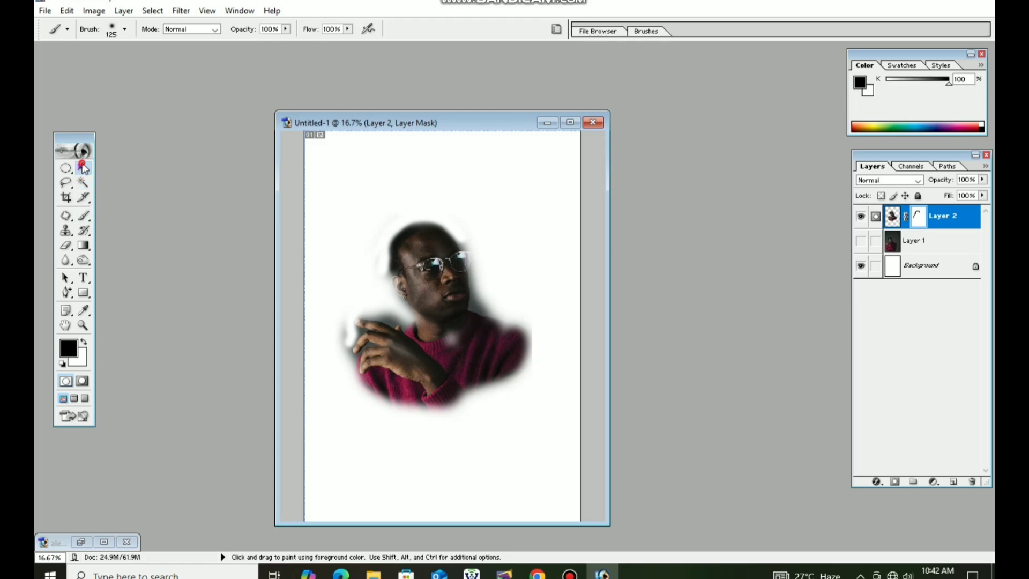
pyautogui.moveTo(483, 363); pyautogui.dragTo(487, 378)
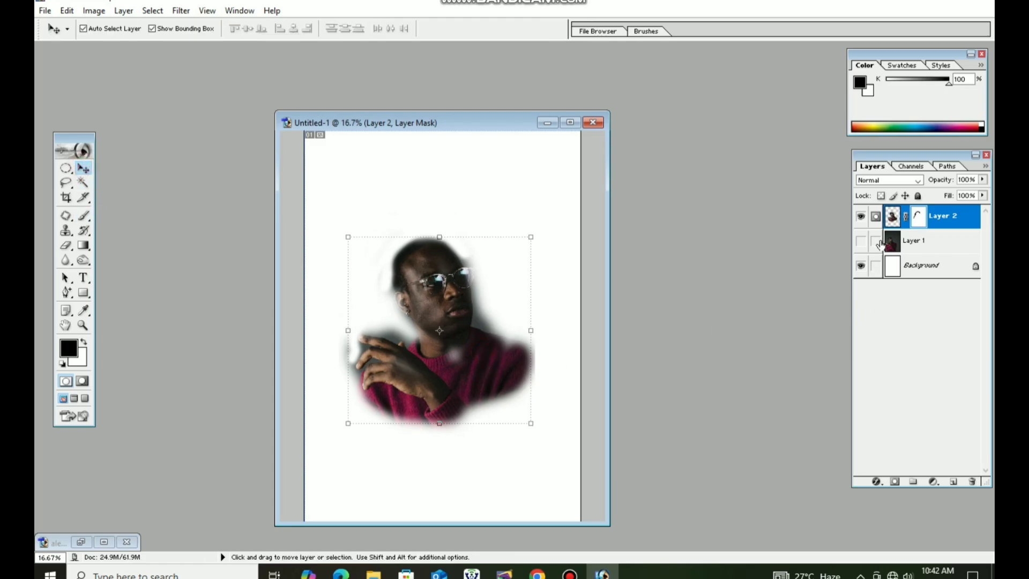
pyautogui.click(891, 217)
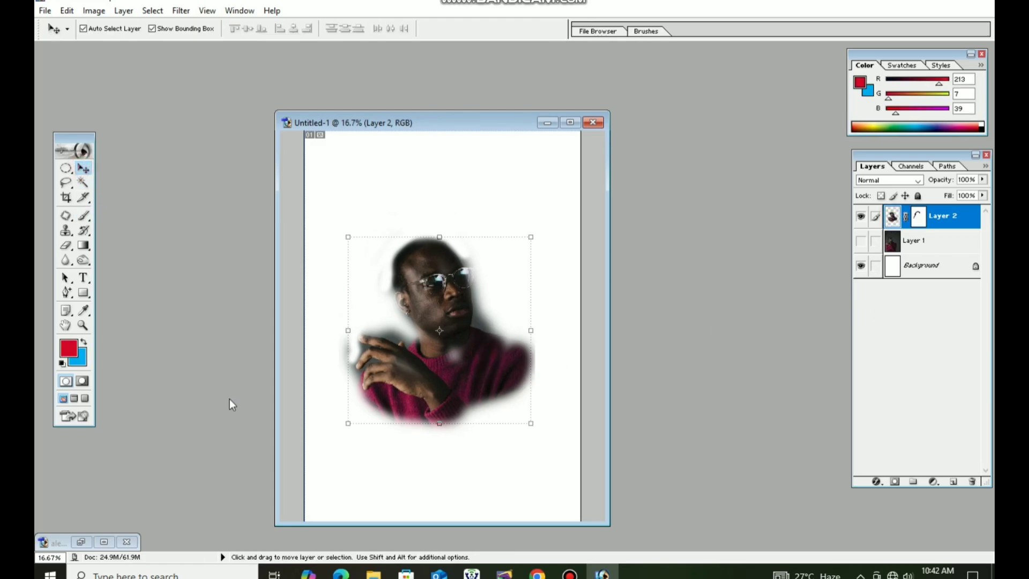
# Add a new layer above Layer 2 and set the foreground colour to dark maroon 4F0F2A sampled from the man's sweater.
pyautogui.click(953, 482)
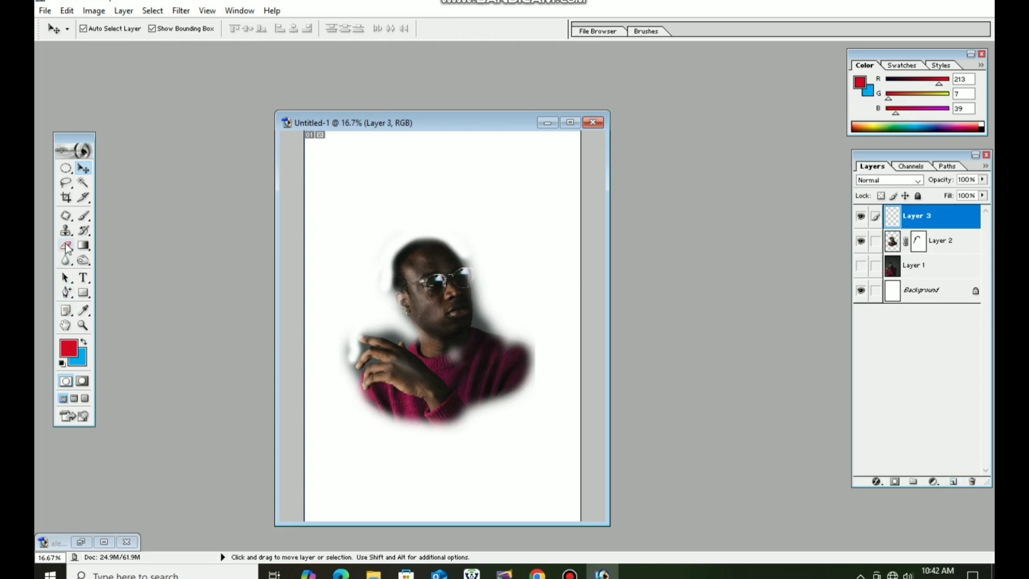
pyautogui.click(82, 246)
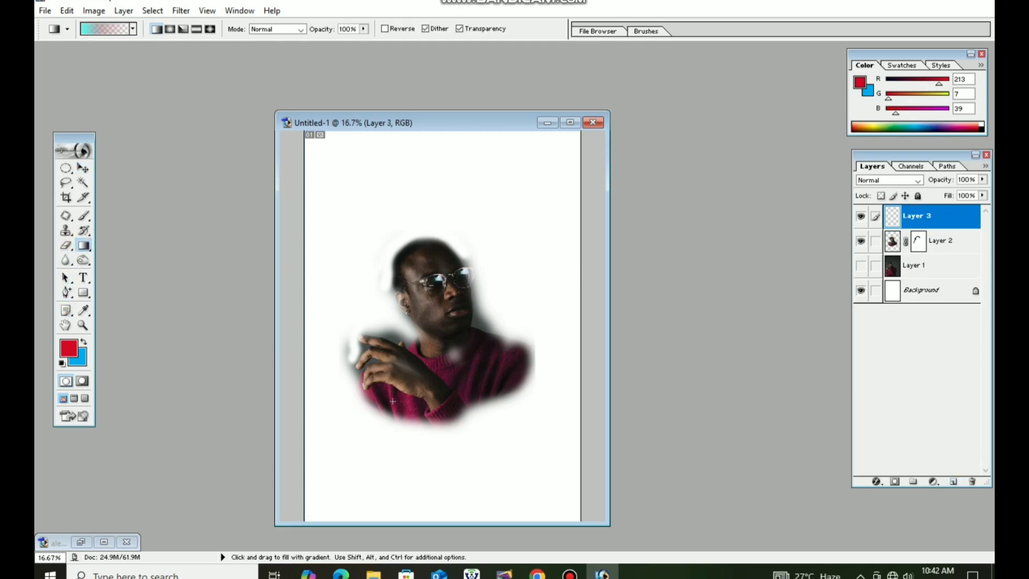
pyautogui.click(68, 348)
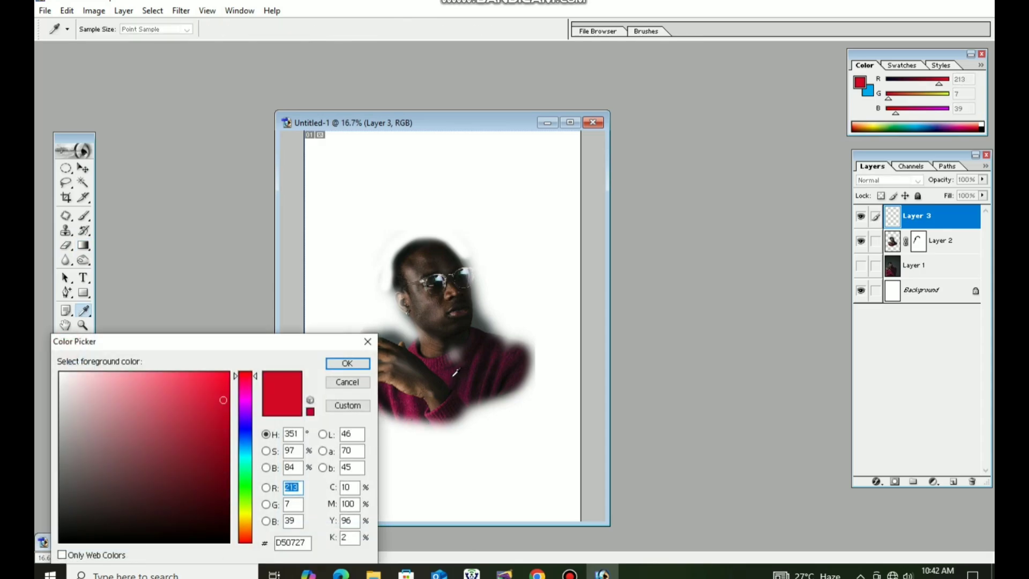
pyautogui.click(449, 374)
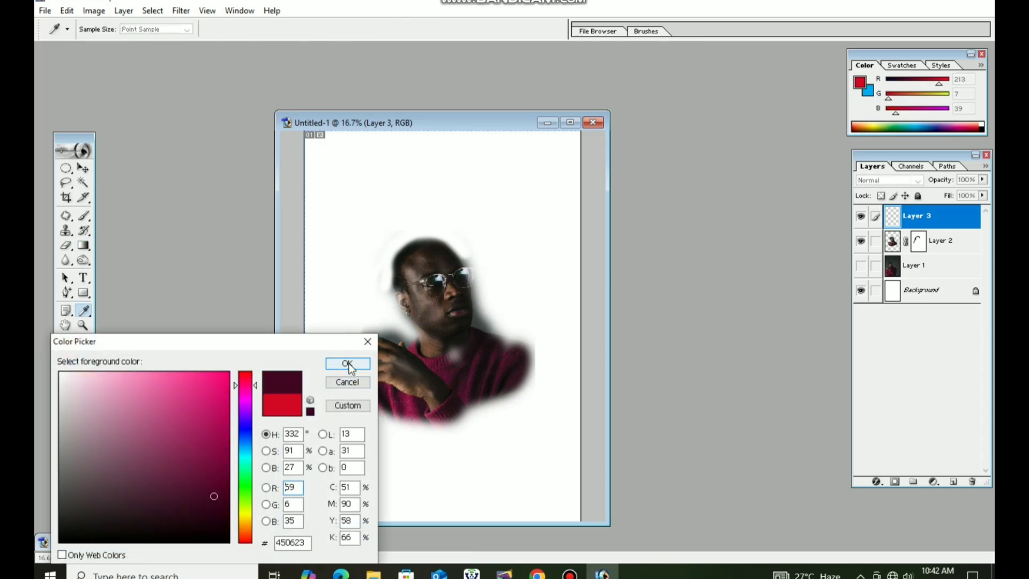
pyautogui.click(432, 359)
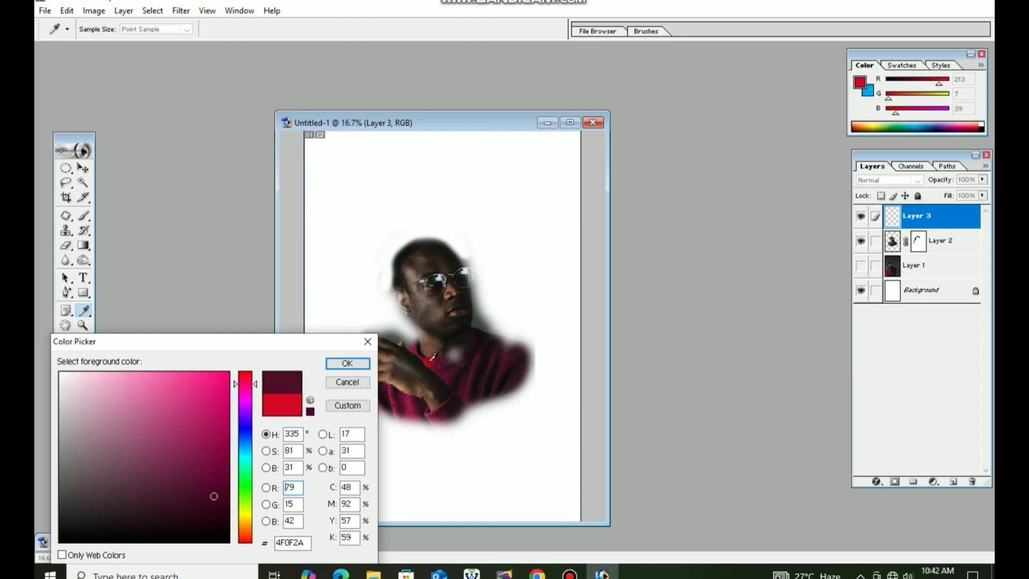
pyautogui.click(358, 363)
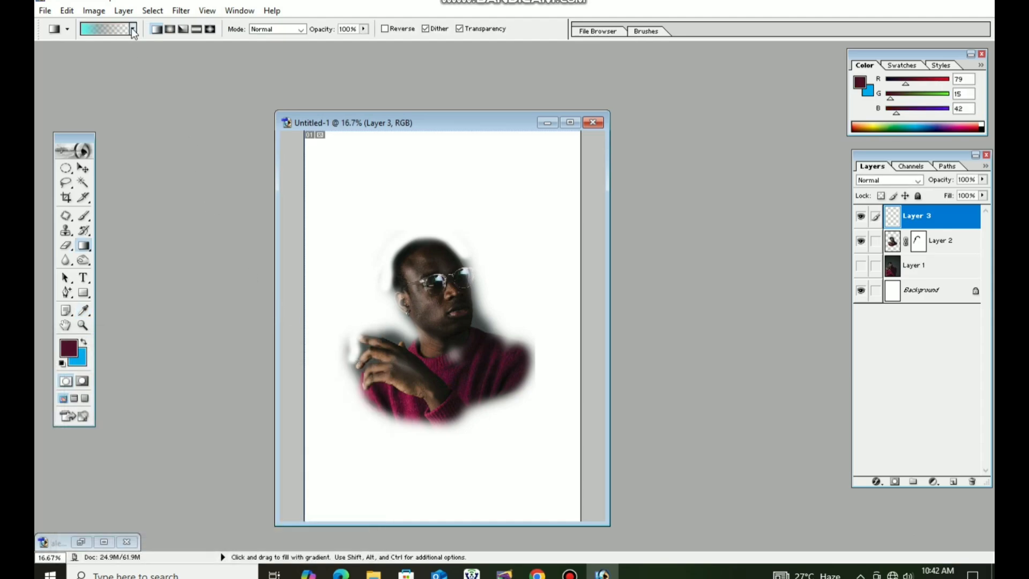
# Recolour the gradient's starting colour stop with a crimson sampled from the sweater, keeping the fade to transparent.
pyautogui.click(91, 29)
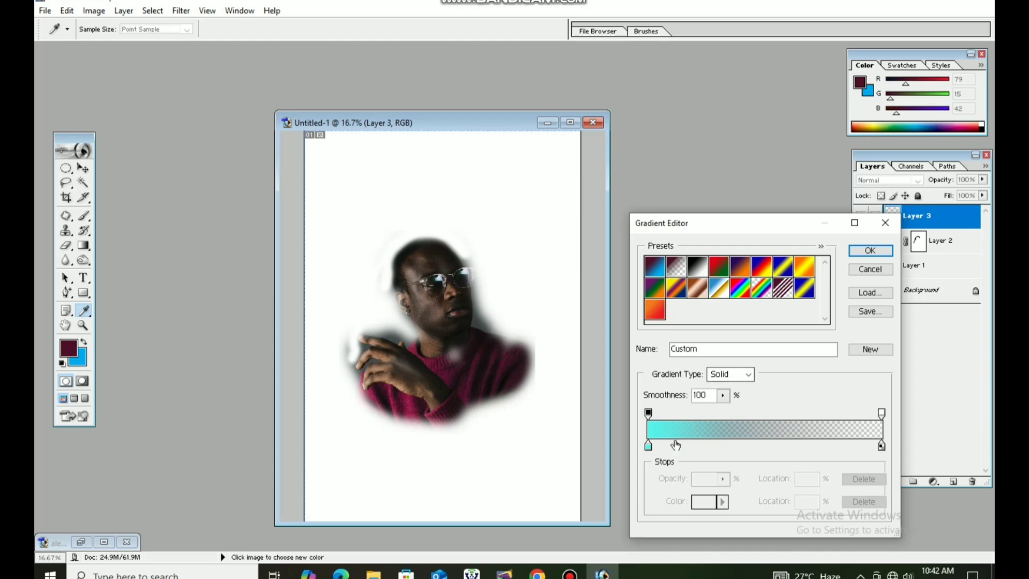
pyautogui.click(649, 445)
pyautogui.click(454, 357)
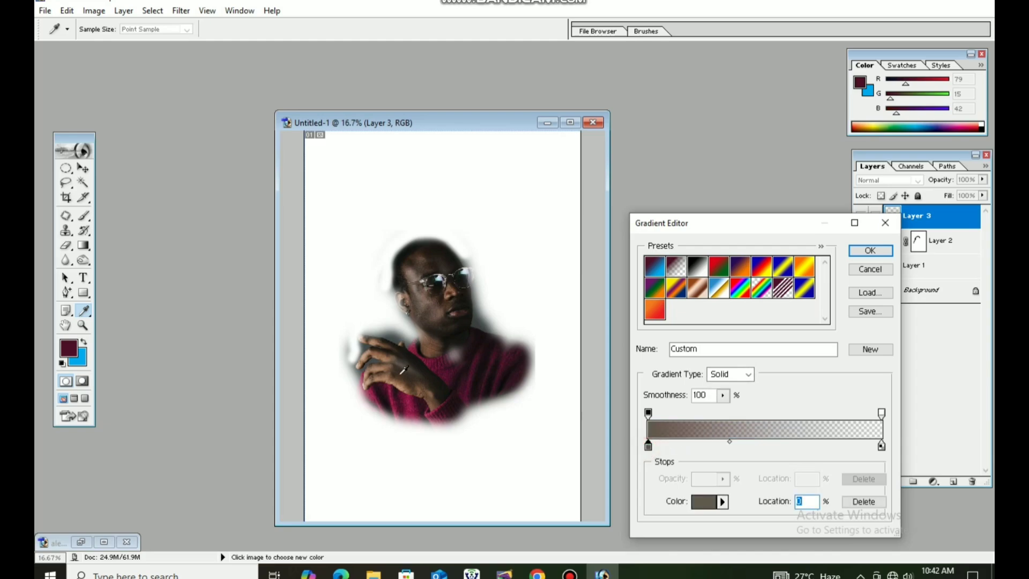
pyautogui.click(412, 409)
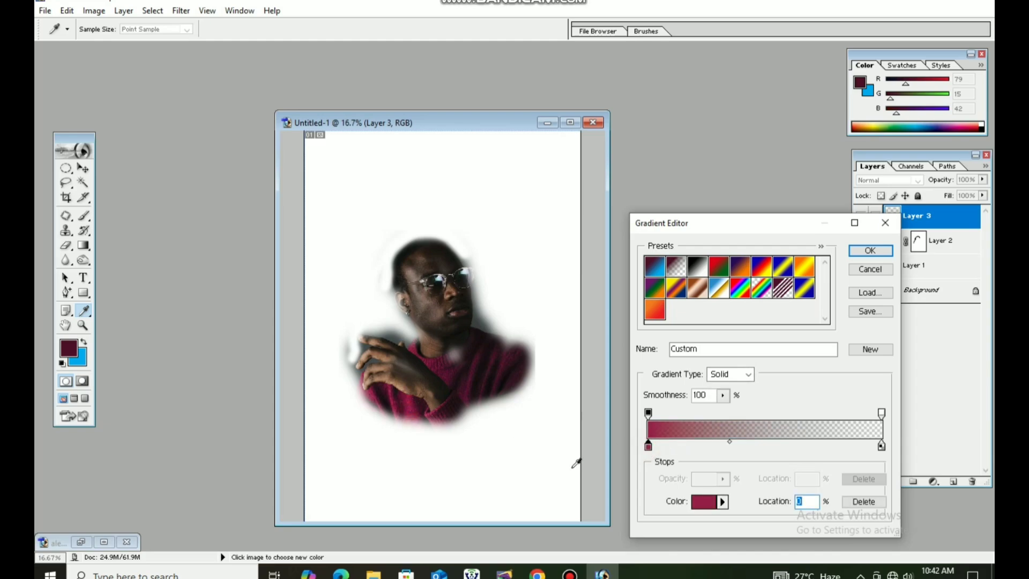
pyautogui.click(868, 252)
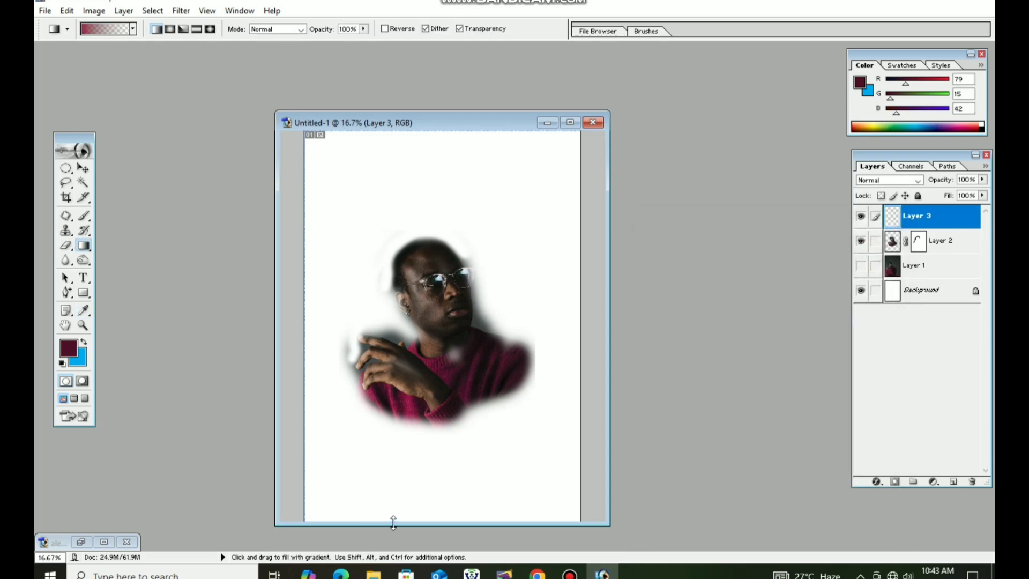
# Draw two linear gradients upward from the canvas's lower edge on Layer 3 and move the figure on Layer 2 slightly down.
pyautogui.moveTo(394, 519); pyautogui.dragTo(413, 193)
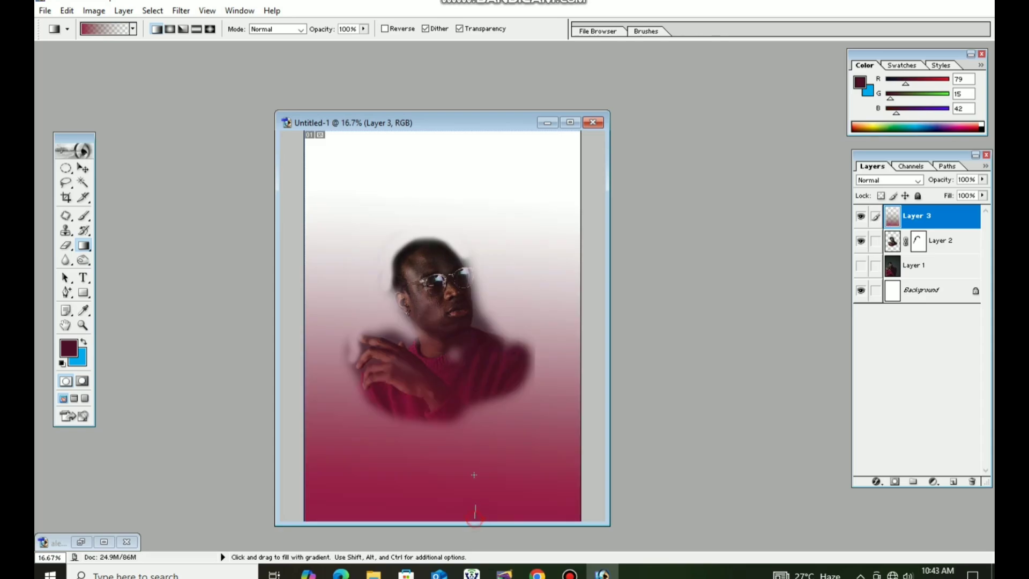
pyautogui.moveTo(473, 475); pyautogui.dragTo(437, 146)
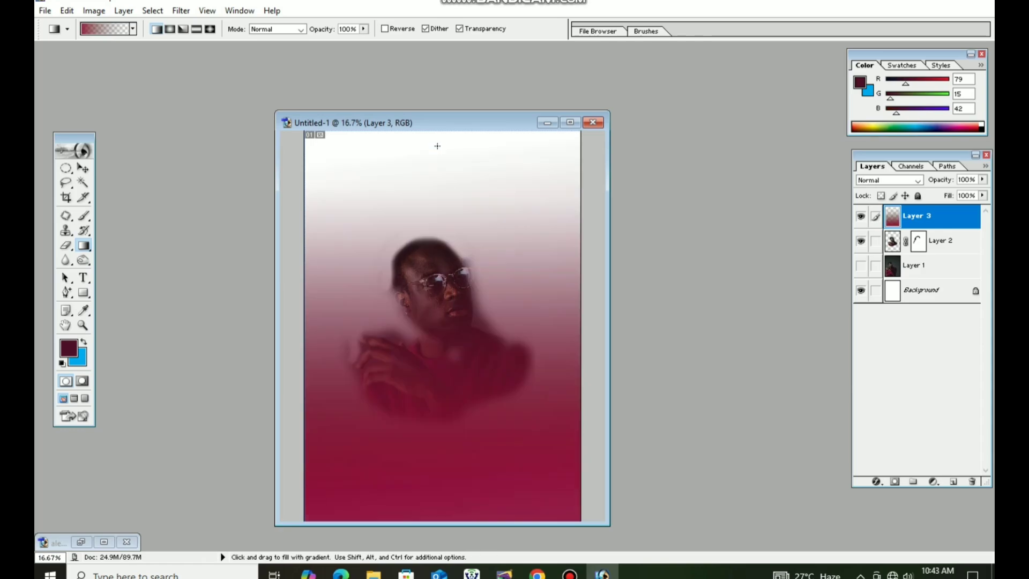
pyautogui.click(83, 169)
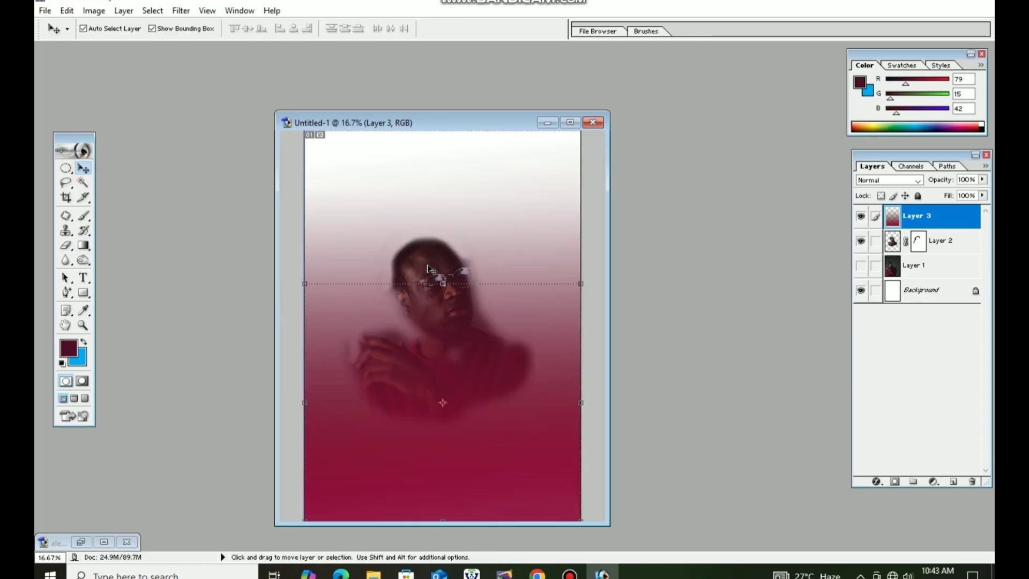
pyautogui.moveTo(428, 269); pyautogui.dragTo(426, 295)
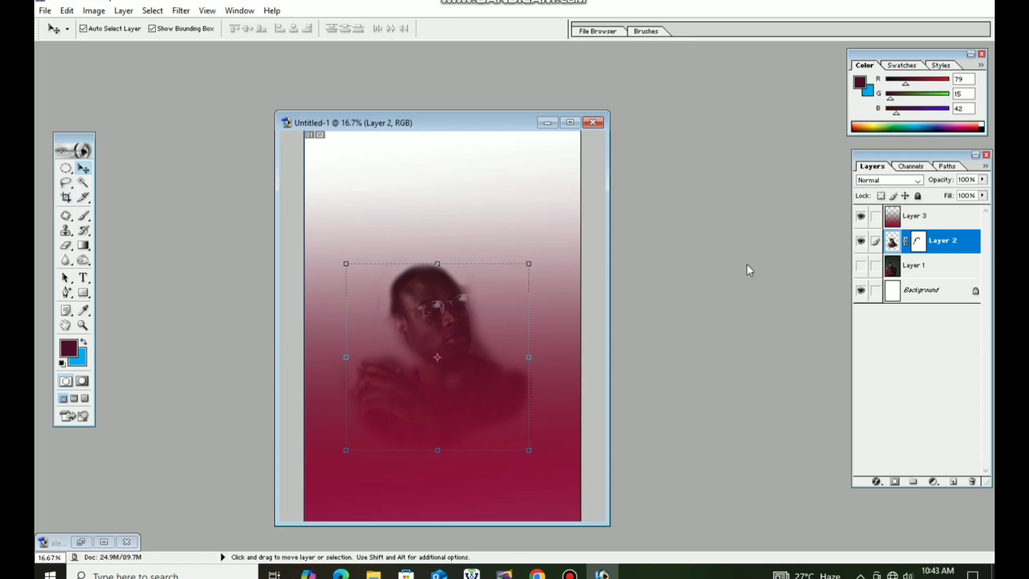
# Add a layer mask to Layer 3 and brush black at size 1200 across the gradient's upper part above the head.
pyautogui.click(918, 217)
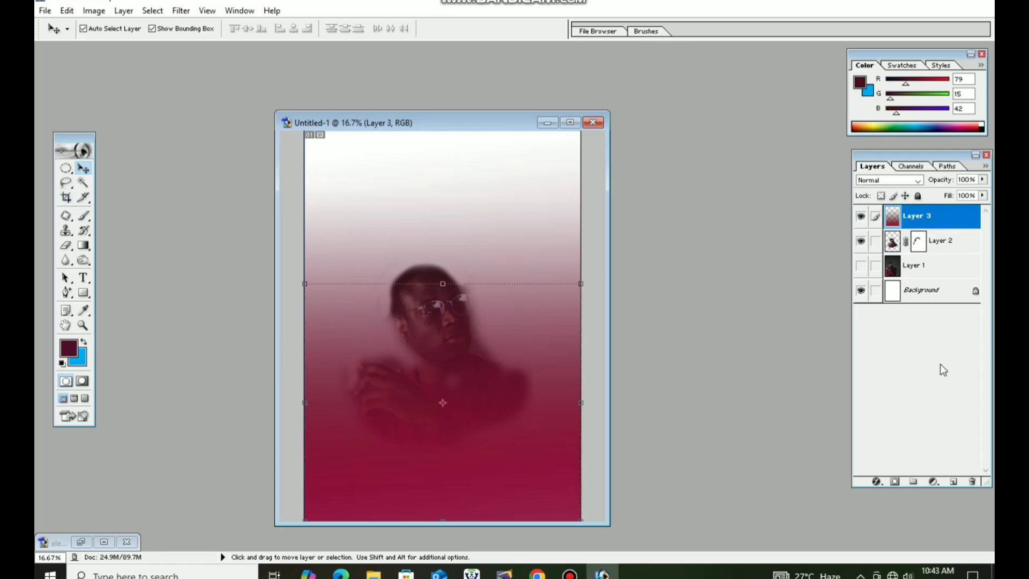
pyautogui.click(918, 482)
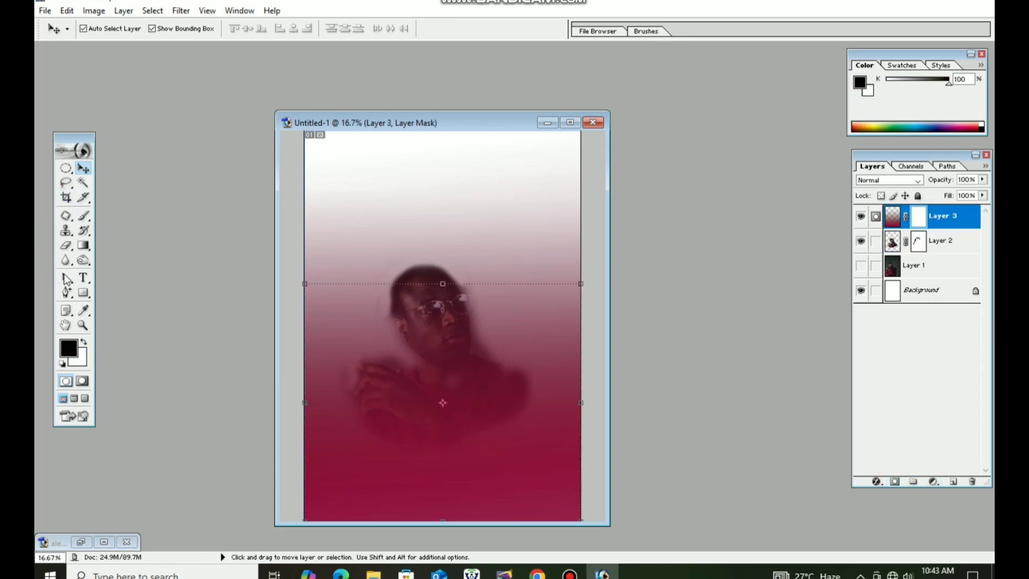
pyautogui.click(84, 216)
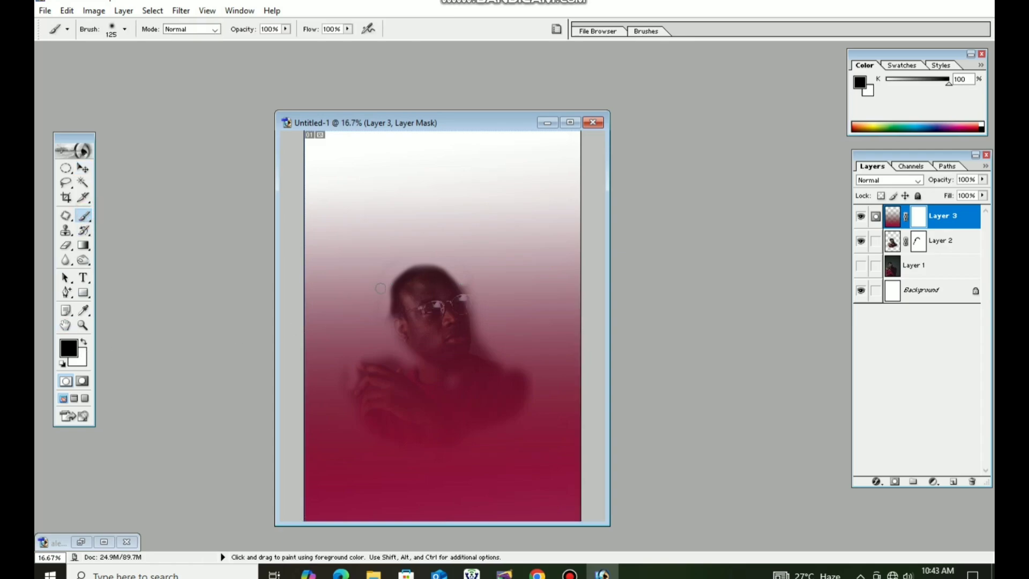
pyautogui.press(']')
pyautogui.press(']')
pyautogui.press(']')
pyautogui.press(']')
pyautogui.press(']')
pyautogui.press(']')
pyautogui.press(']')
pyautogui.press(']')
pyautogui.press(']')
pyautogui.press(']')
pyautogui.press(']')
pyautogui.press(']')
pyautogui.press(']')
pyautogui.moveTo(436, 230)
pyautogui.mouseDown()
pyautogui.moveTo(368, 211)
pyautogui.moveTo(517, 223)
pyautogui.moveTo(547, 257)
pyautogui.moveTo(485, 239)
pyautogui.moveTo(374, 236)
pyautogui.moveTo(113, 268)
pyautogui.mouseUp()
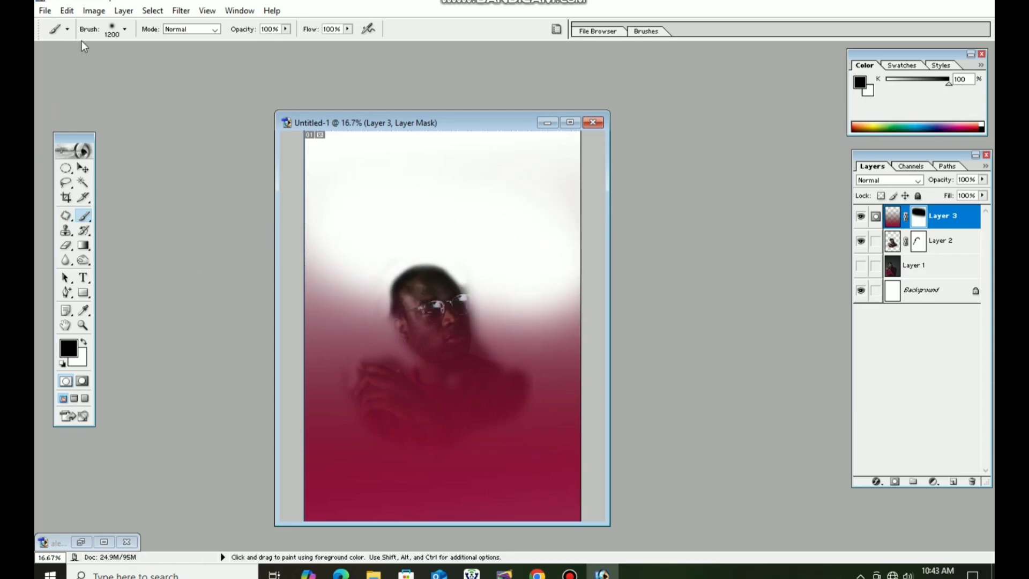
# Choose the soft 1000 px brush and paint black on Layer 3's mask to uncover the man's face, hand and shoulders.
pyautogui.click(125, 31)
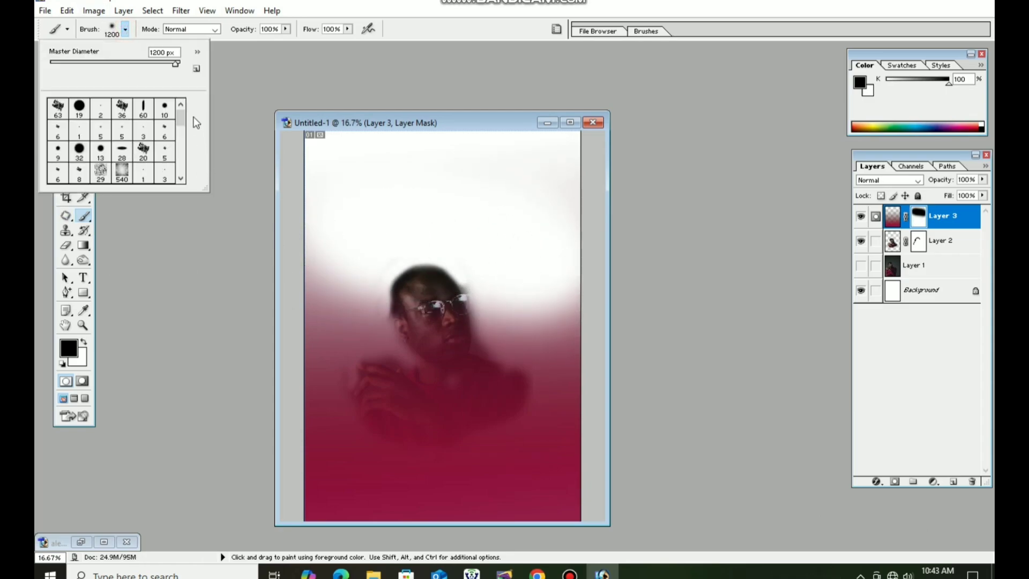
pyautogui.moveTo(181, 117); pyautogui.dragTo(181, 166)
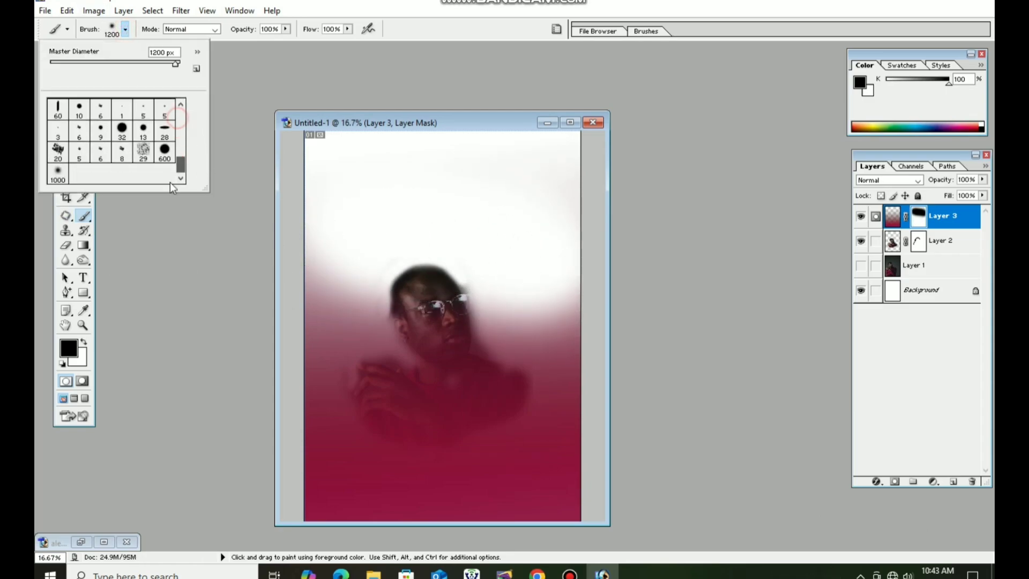
pyautogui.click(61, 177)
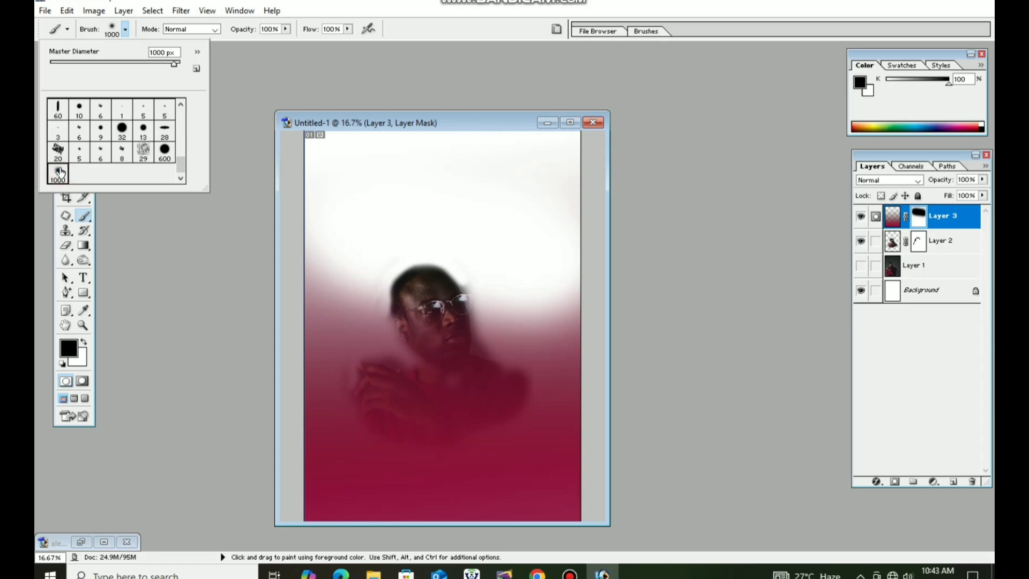
pyautogui.doubleClick(59, 175)
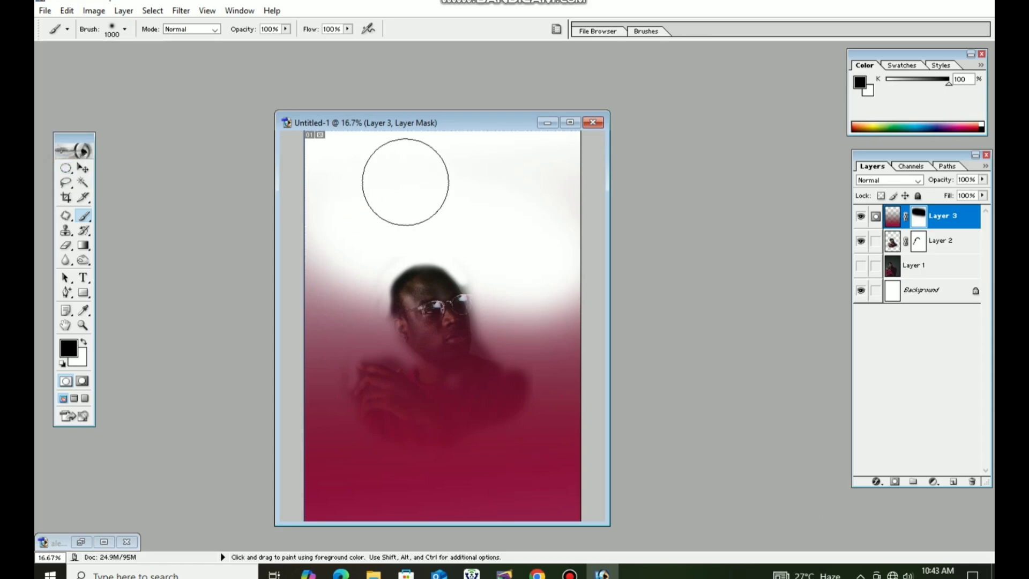
pyautogui.moveTo(328, 257)
pyautogui.mouseDown()
pyautogui.moveTo(443, 272)
pyautogui.moveTo(361, 284)
pyautogui.moveTo(446, 302)
pyautogui.moveTo(558, 292)
pyautogui.moveTo(475, 307)
pyautogui.moveTo(419, 299)
pyautogui.moveTo(442, 323)
pyautogui.moveTo(433, 326)
pyautogui.moveTo(350, 291)
pyautogui.moveTo(354, 310)
pyautogui.moveTo(373, 322)
pyautogui.moveTo(337, 300)
pyautogui.moveTo(425, 352)
pyautogui.moveTo(345, 348)
pyautogui.moveTo(320, 329)
pyautogui.moveTo(367, 351)
pyautogui.moveTo(470, 364)
pyautogui.moveTo(554, 339)
pyautogui.moveTo(514, 362)
pyautogui.moveTo(507, 346)
pyautogui.moveTo(542, 349)
pyautogui.moveTo(427, 325)
pyautogui.moveTo(455, 343)
pyautogui.moveTo(437, 313)
pyautogui.moveTo(463, 377)
pyautogui.moveTo(389, 352)
pyautogui.moveTo(443, 375)
pyautogui.moveTo(387, 360)
pyautogui.moveTo(375, 345)
pyautogui.moveTo(435, 373)
pyautogui.moveTo(482, 375)
pyautogui.moveTo(459, 380)
pyautogui.moveTo(557, 400)
pyautogui.moveTo(318, 373)
pyautogui.moveTo(372, 388)
pyautogui.moveTo(325, 389)
pyautogui.mouseUp()
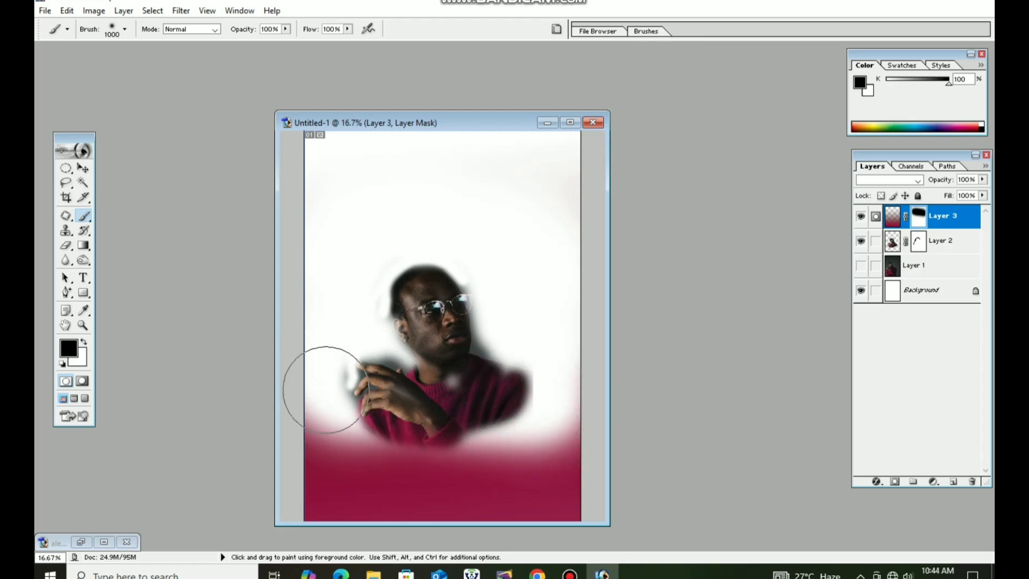
# Paint white on Layer 3's mask with the 1000 px brush to restore the crimson fade across the man's lower body.
pyautogui.click(82, 324)
pyautogui.click(84, 342)
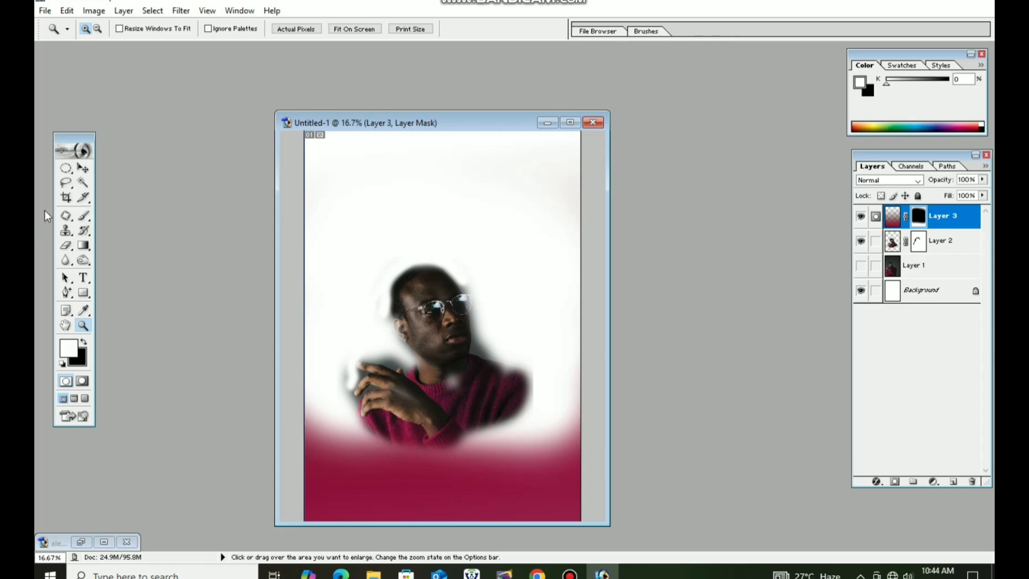
pyautogui.click(83, 215)
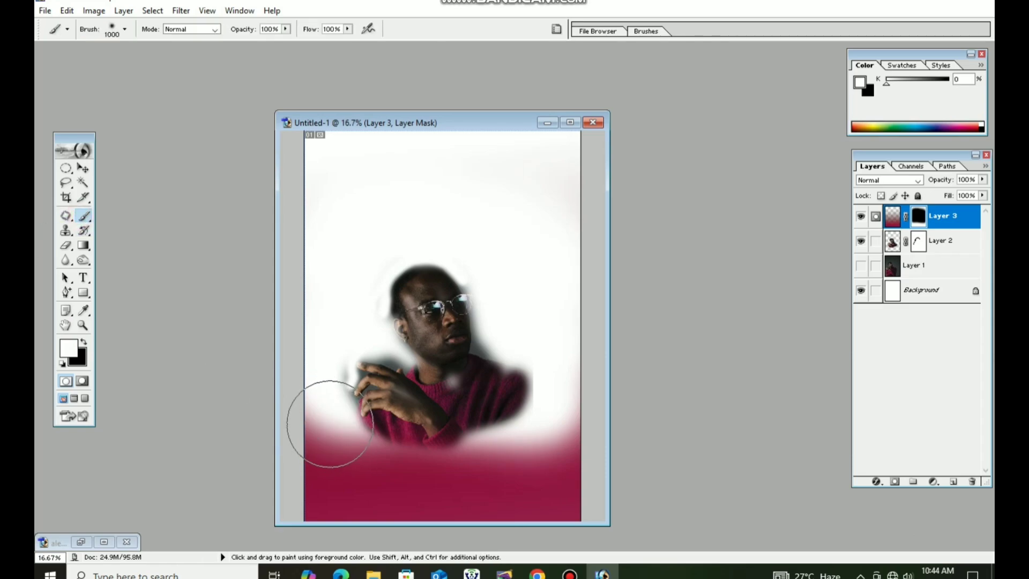
pyautogui.moveTo(329, 424)
pyautogui.mouseDown()
pyautogui.moveTo(362, 448)
pyautogui.moveTo(530, 473)
pyautogui.moveTo(546, 468)
pyautogui.moveTo(455, 464)
pyautogui.moveTo(551, 459)
pyautogui.moveTo(567, 412)
pyautogui.moveTo(559, 407)
pyautogui.moveTo(522, 433)
pyautogui.moveTo(527, 420)
pyautogui.moveTo(426, 433)
pyautogui.moveTo(317, 413)
pyautogui.moveTo(374, 450)
pyautogui.moveTo(437, 453)
pyautogui.moveTo(553, 409)
pyautogui.mouseUp()
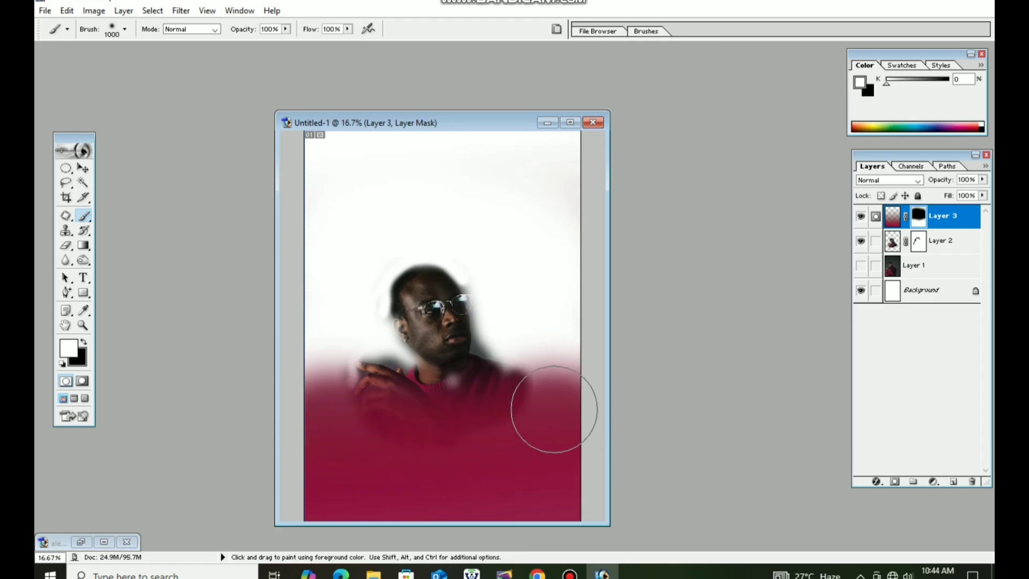
# Add a new layer directly above the Background and set the foreground colour to white with black as background colour.
pyautogui.click(83, 168)
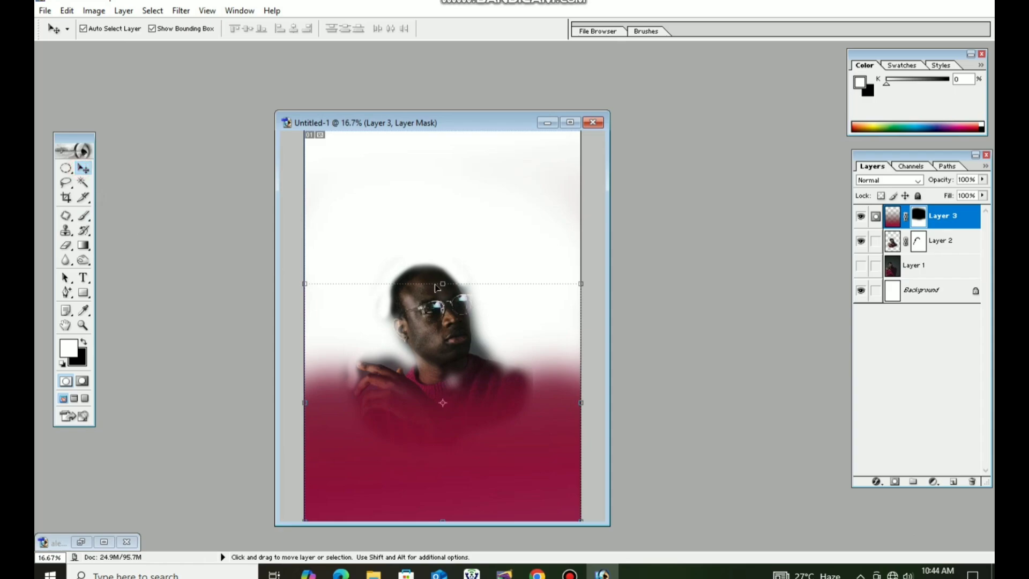
pyautogui.click(449, 262)
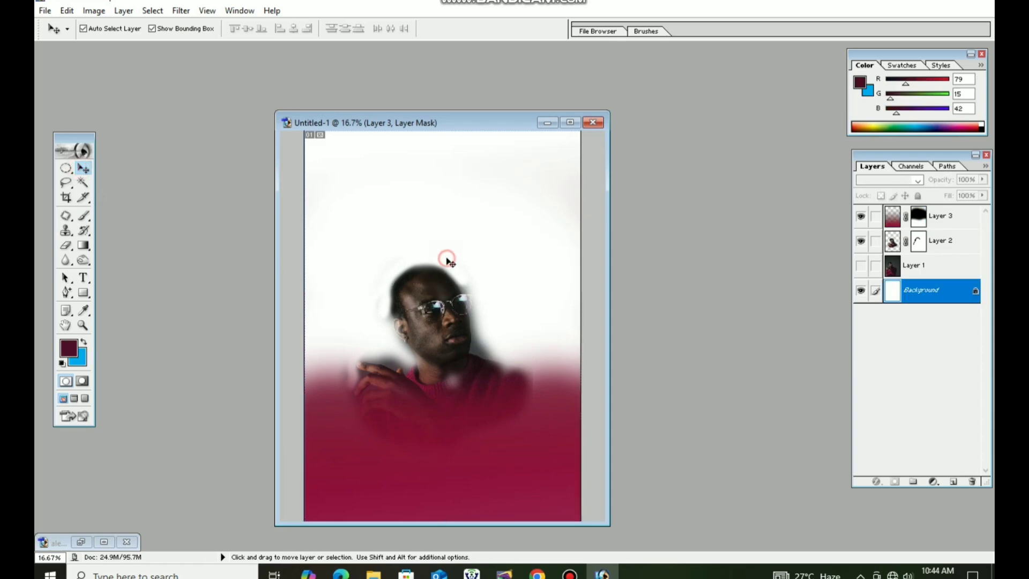
pyautogui.click(62, 363)
pyautogui.click(83, 342)
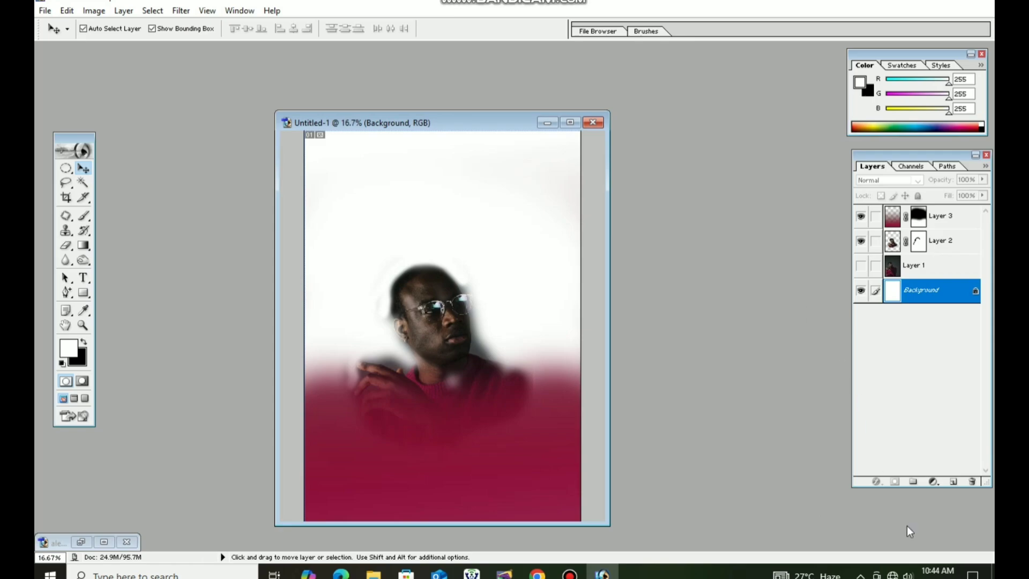
pyautogui.click(953, 482)
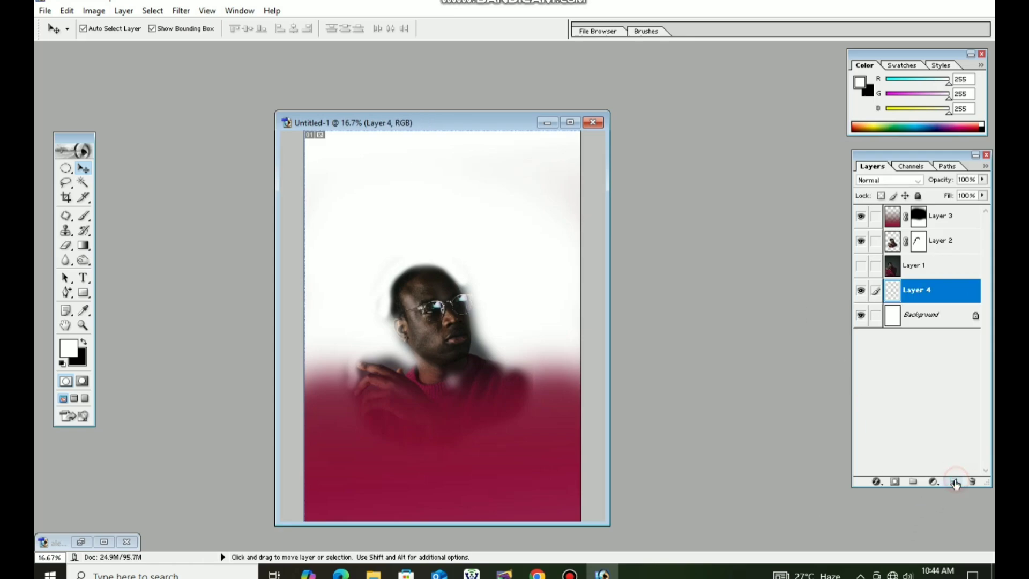
# Enlarge the brush to 1500 and dab white, then black, behind the man's head on Layer 4.
pyautogui.click(83, 215)
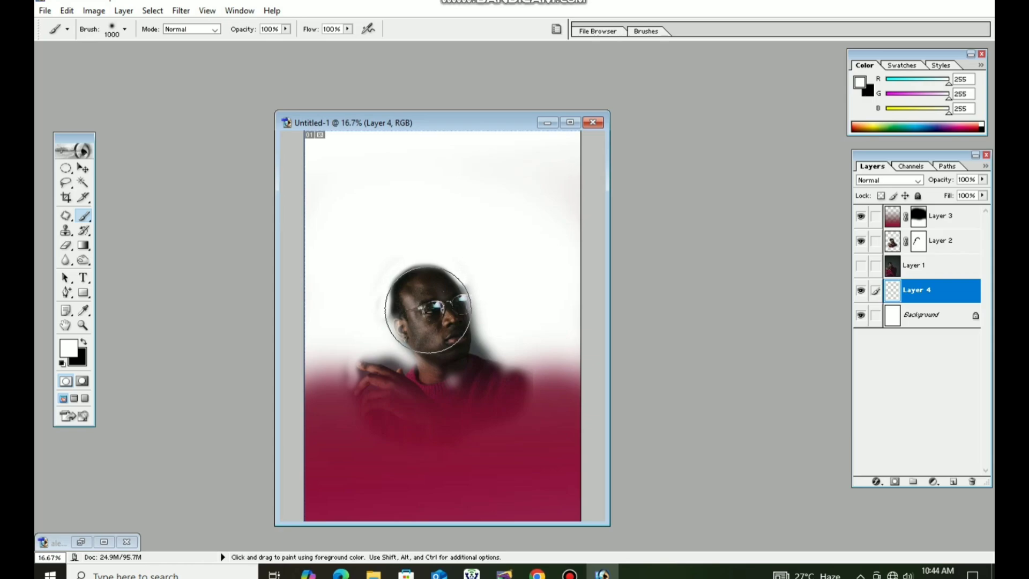
pyautogui.press(']')
pyautogui.press(']')
pyautogui.press(']')
pyautogui.press(']')
pyautogui.press(']')
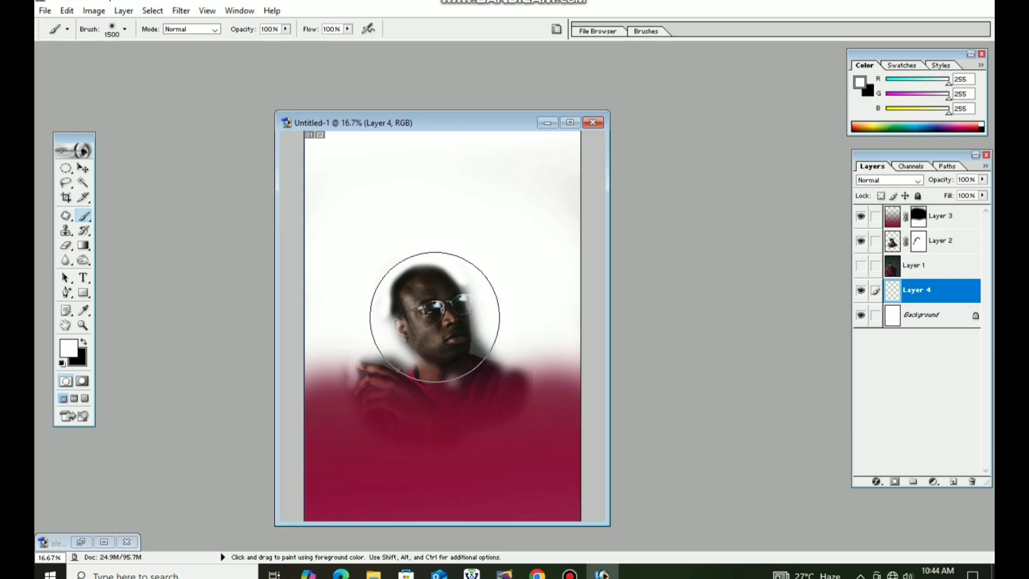
pyautogui.click(440, 324)
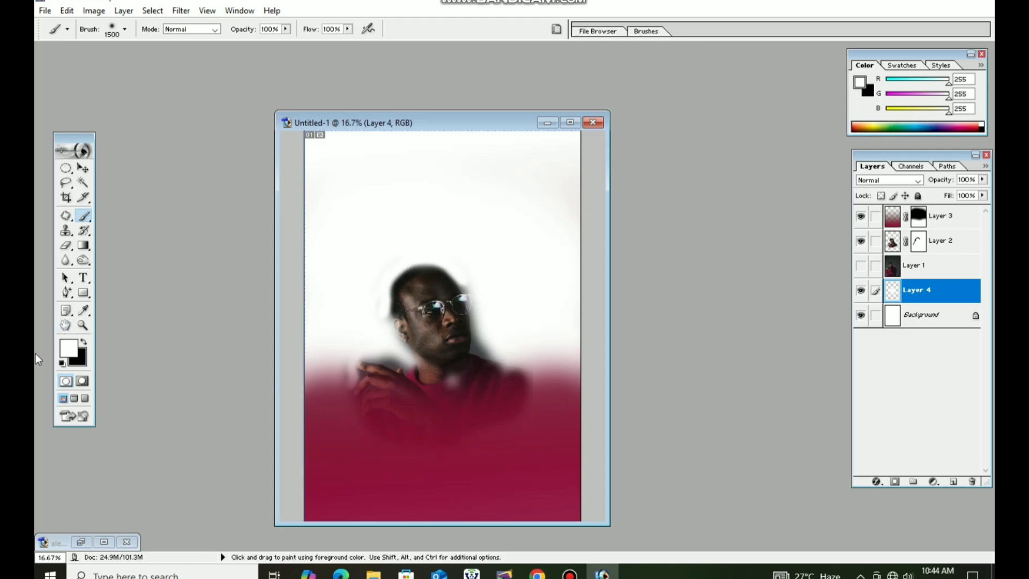
pyautogui.click(84, 343)
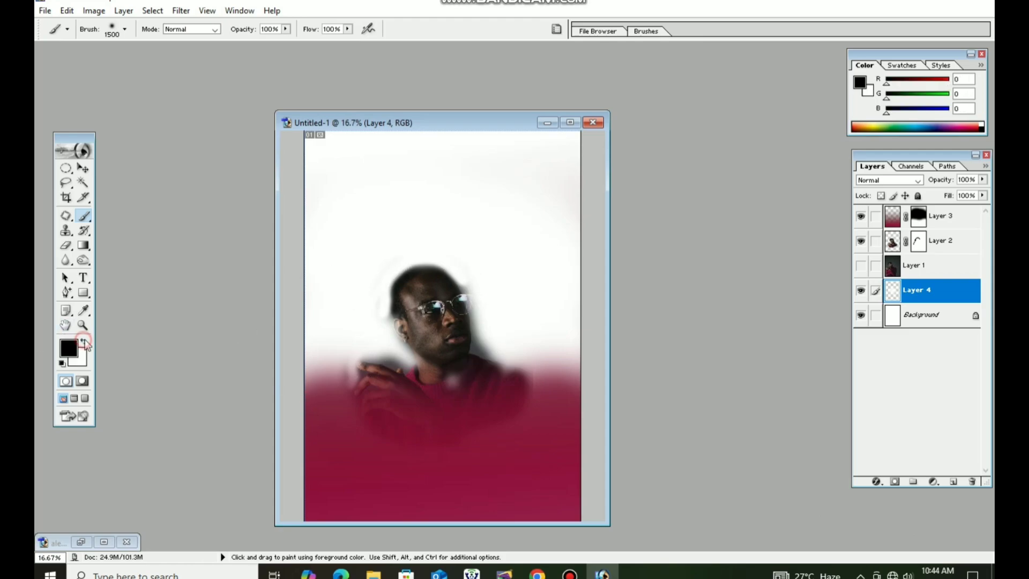
pyautogui.click(427, 322)
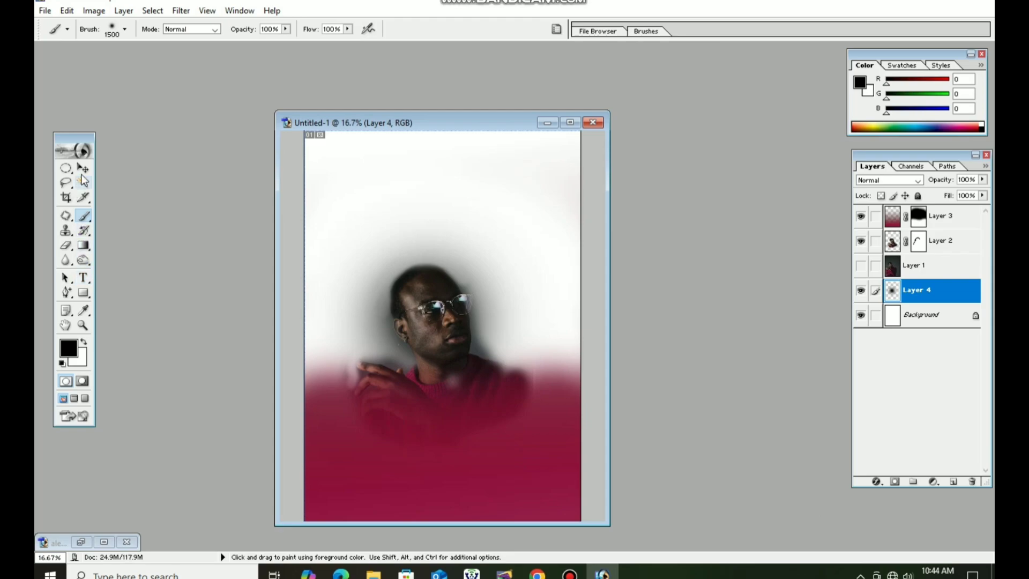
# Set the foreground colour to yellow-green E8FB47 and dab it with the 1500 px brush behind the man's head on Layer 4.
pyautogui.click(76, 349)
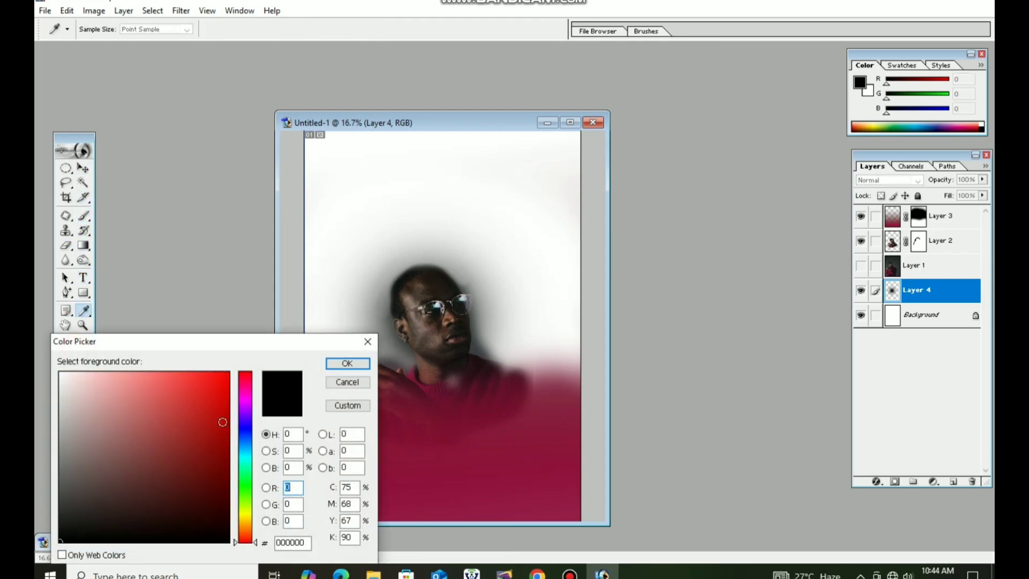
pyautogui.click(247, 511)
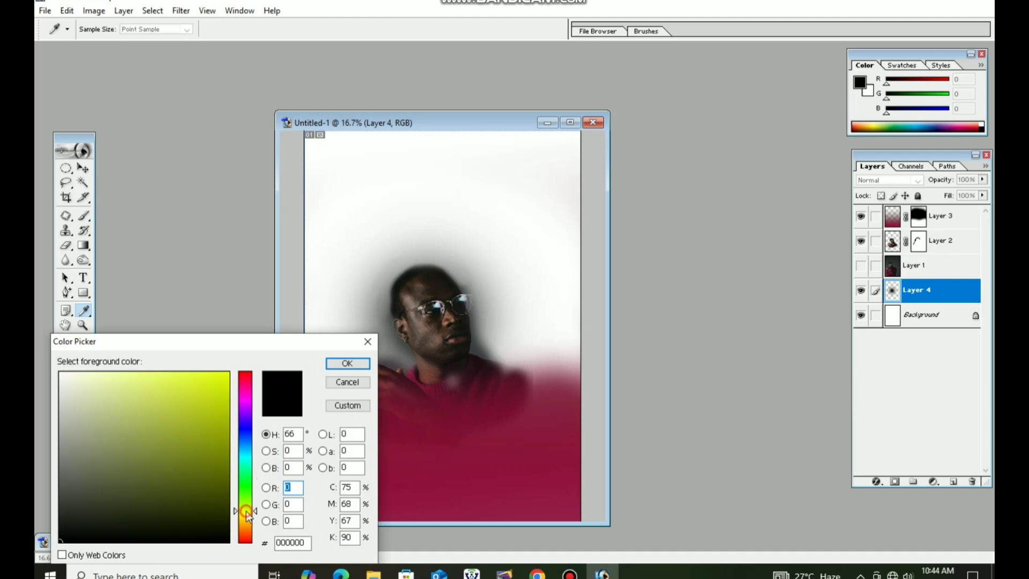
pyautogui.click(181, 375)
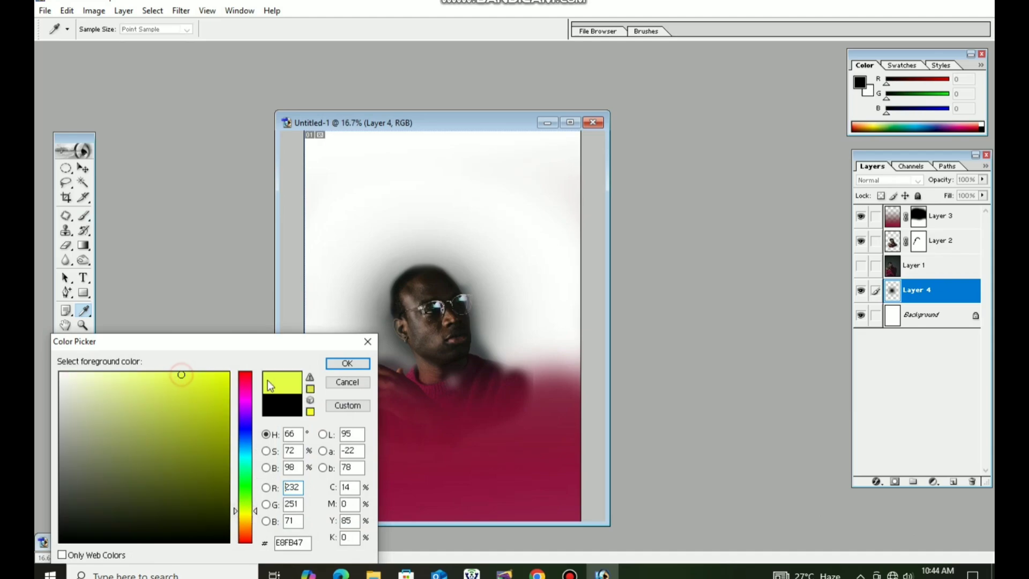
pyautogui.click(326, 366)
pyautogui.press('b')
pyautogui.click(427, 316)
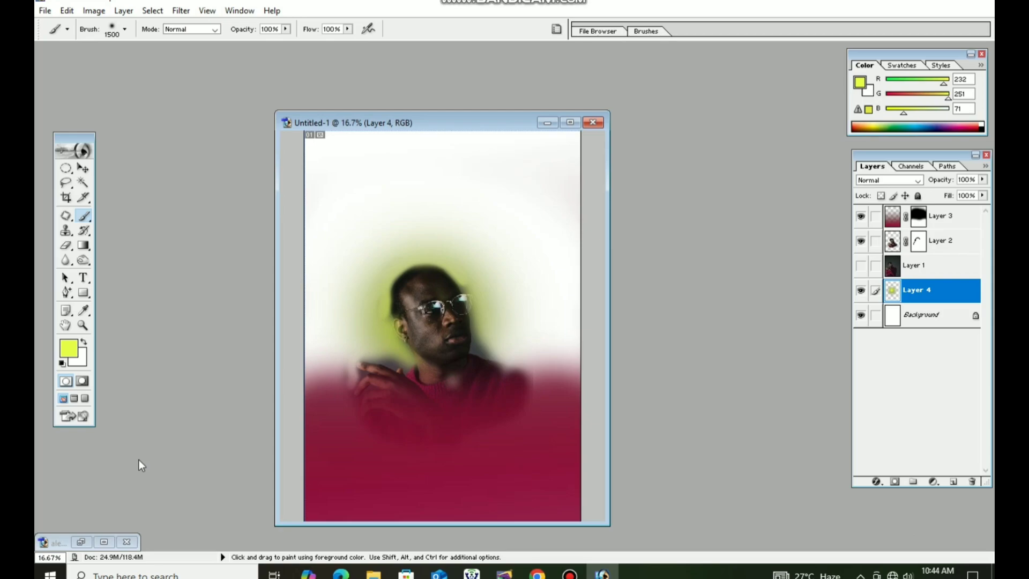
# Scale Layer 4's yellow glow to 145% width and 167.1% height and recentre it behind the man.
pyautogui.click(83, 168)
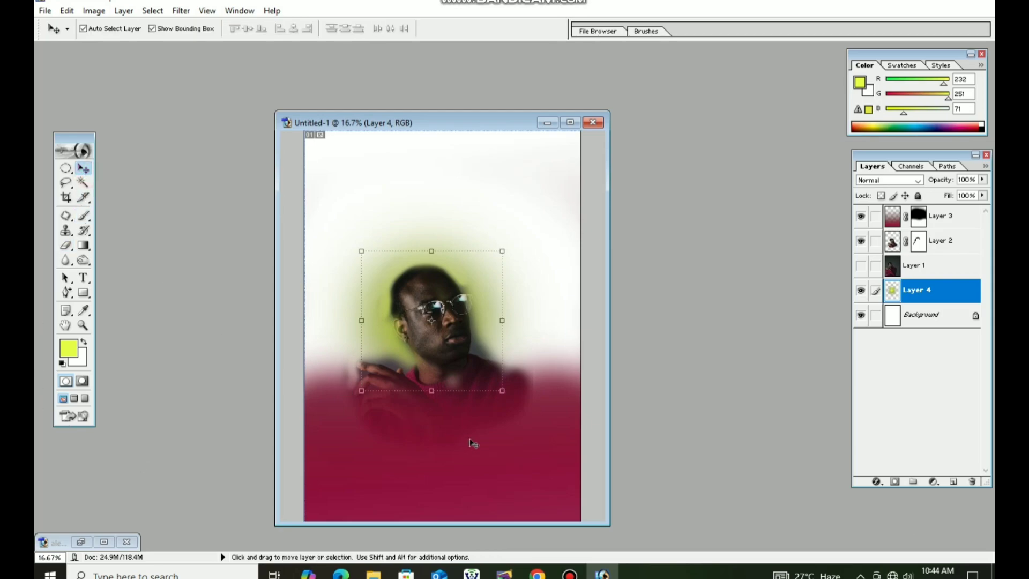
pyautogui.moveTo(501, 393); pyautogui.dragTo(565, 484)
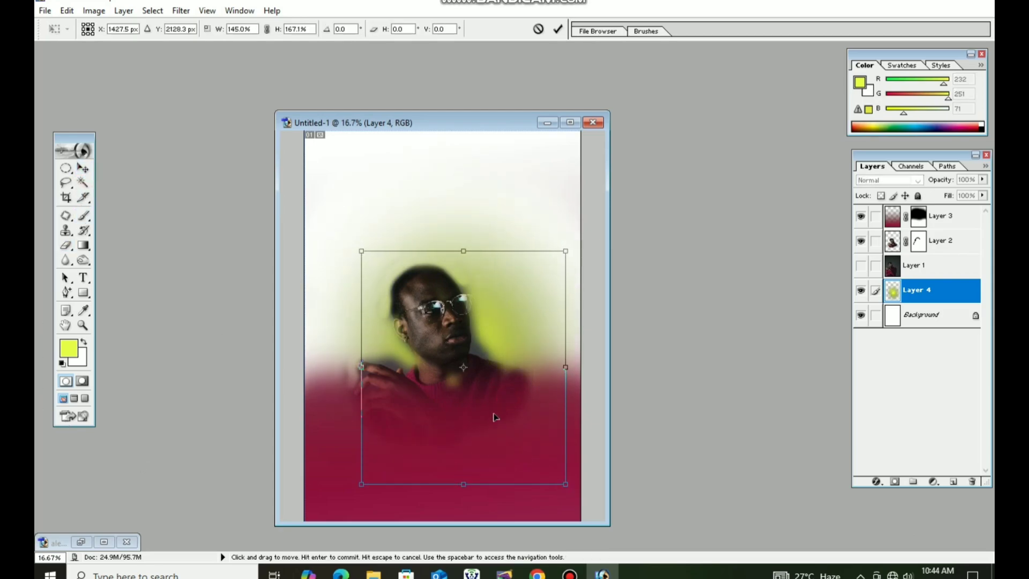
pyautogui.moveTo(481, 384); pyautogui.dragTo(458, 376)
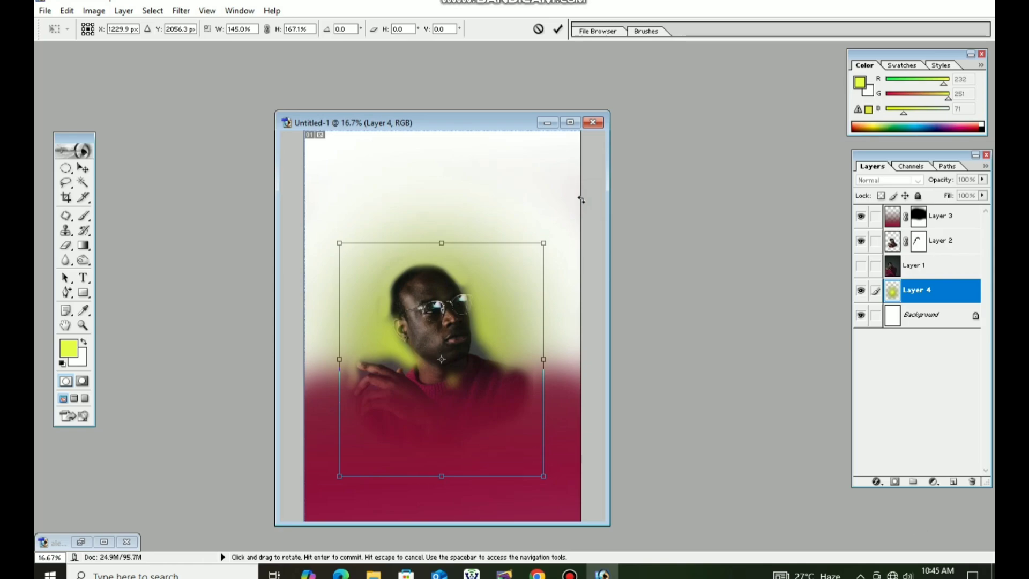
pyautogui.press('Return')
# Nudge the man's cut-out figure on Layer 2 slightly to the left over the glow.
pyautogui.click(352, 199)
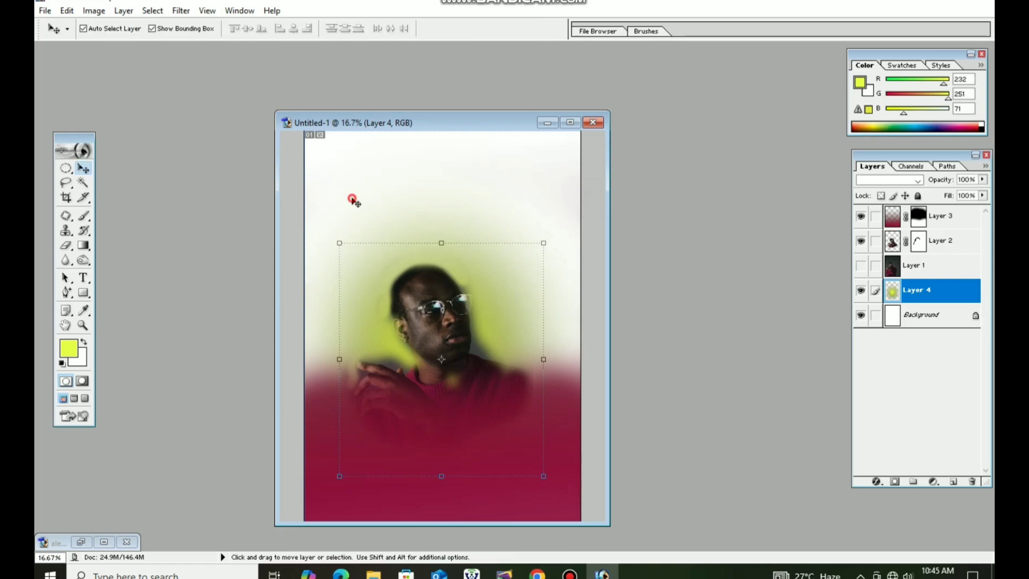
pyautogui.moveTo(425, 287)
pyautogui.mouseDown()
pyautogui.moveTo(423, 315)
pyautogui.moveTo(422, 290)
pyautogui.mouseUp()
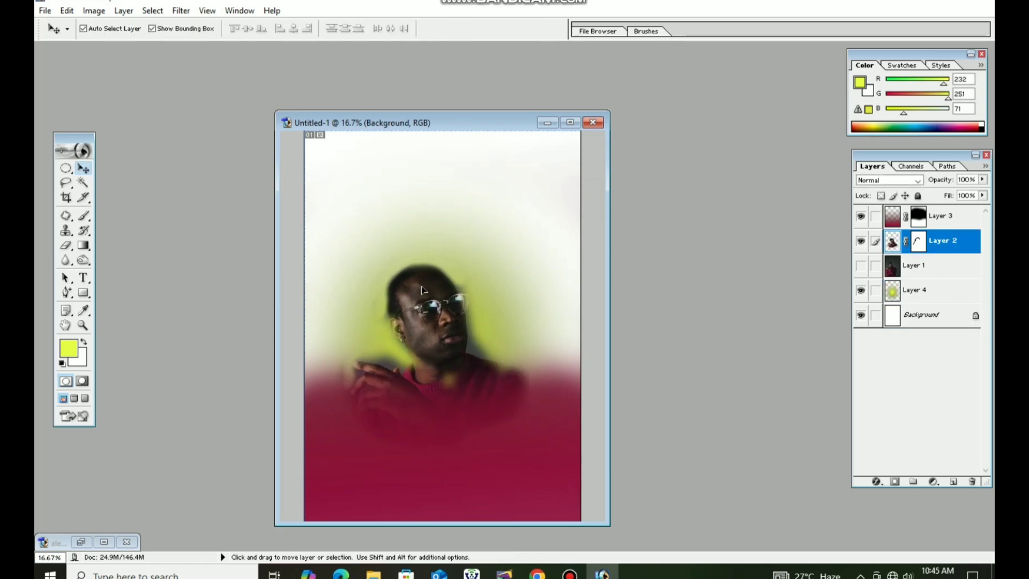
pyautogui.click(421, 292)
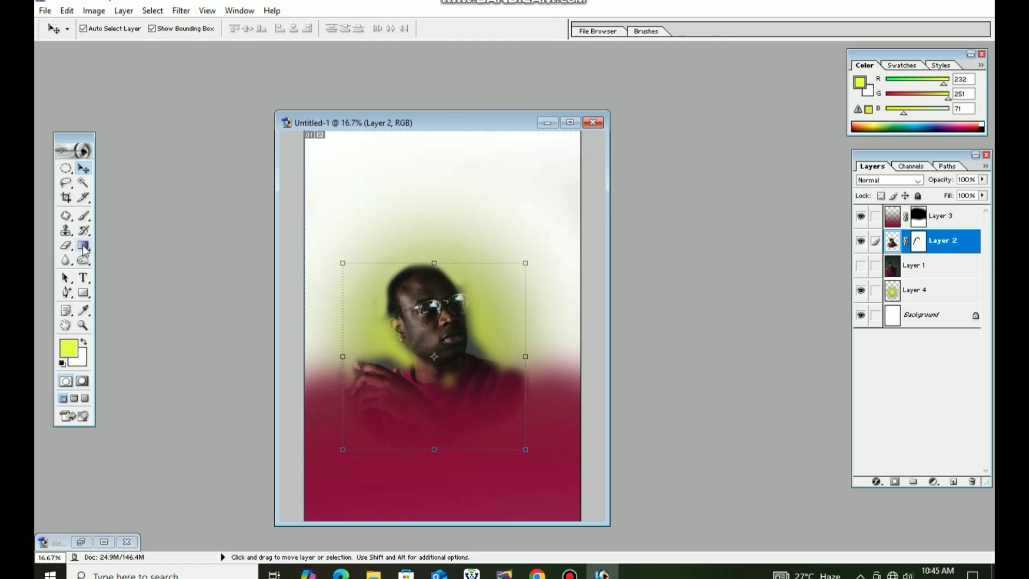
# Switch to the Pattern Stamp Tool and choose the multicoloured wavy pattern.
pyautogui.click(61, 230)
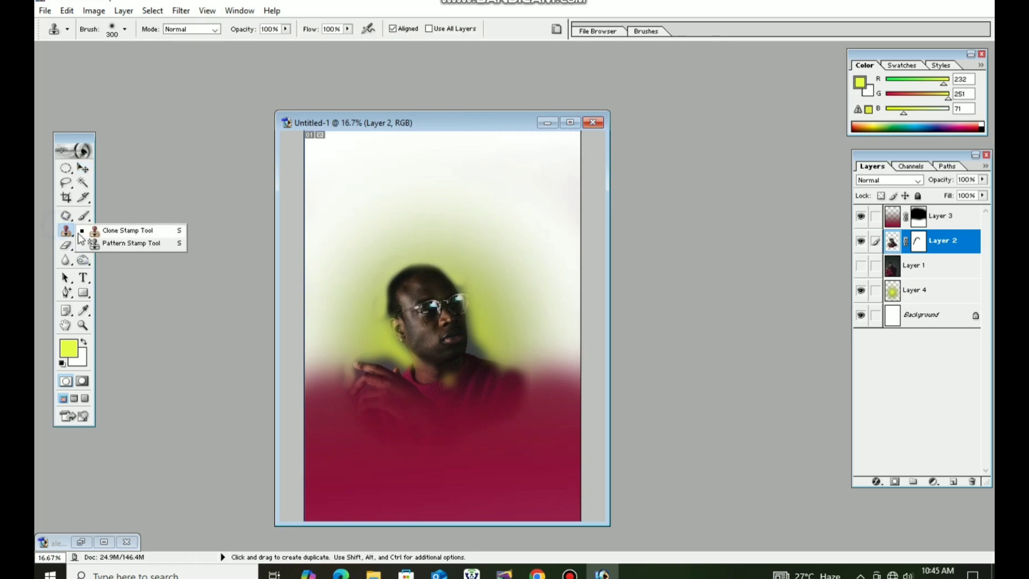
pyautogui.click(120, 244)
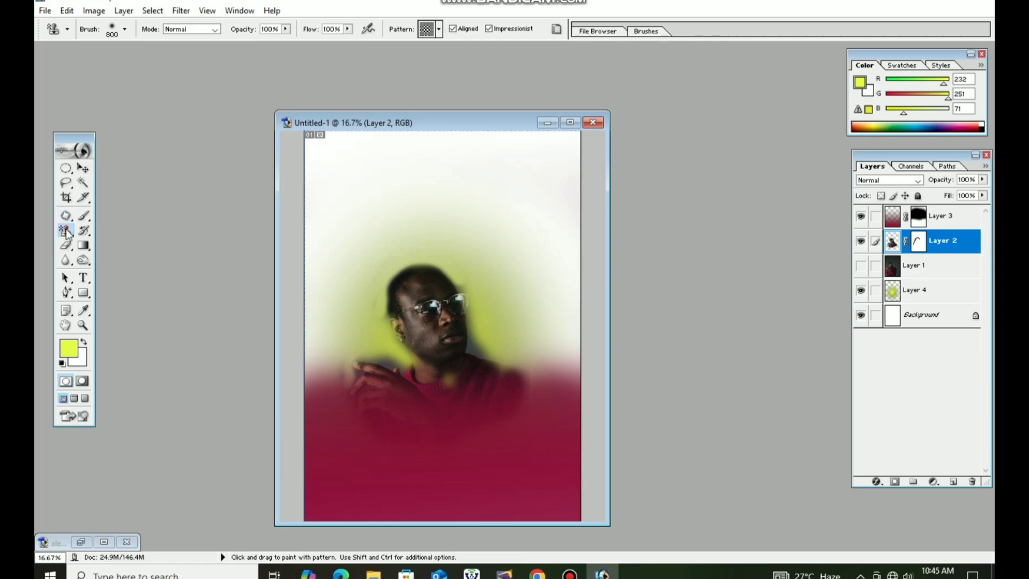
pyautogui.click(439, 29)
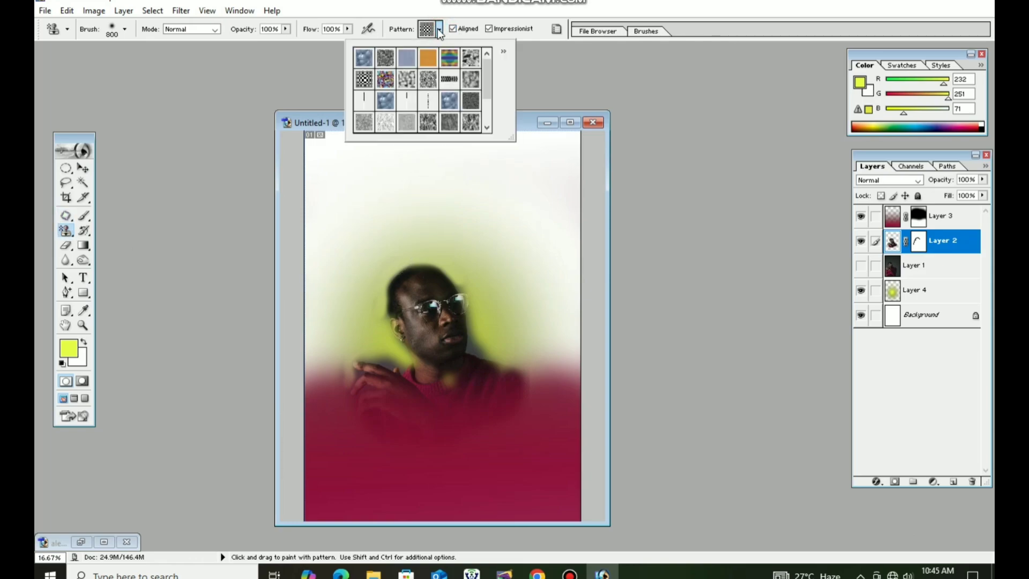
pyautogui.click(382, 58)
pyautogui.click(449, 57)
pyautogui.click(575, 76)
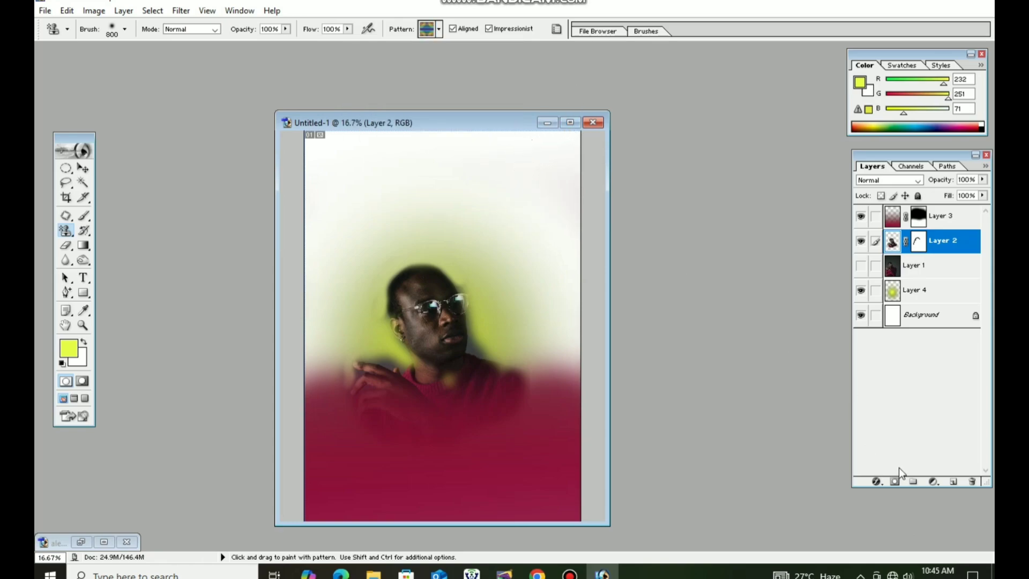
# Paint the multicoloured pattern over the upper canvas on a new layer and place that layer directly below Layer 1.
pyautogui.click(953, 481)
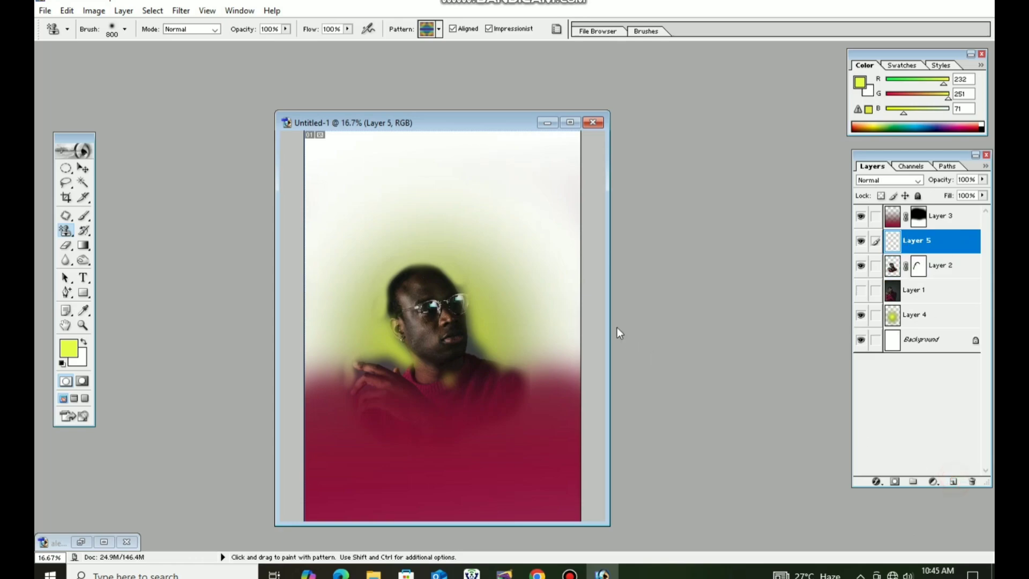
pyautogui.moveTo(574, 195)
pyautogui.mouseDown()
pyautogui.moveTo(546, 162)
pyautogui.moveTo(475, 153)
pyautogui.moveTo(547, 150)
pyautogui.moveTo(474, 134)
pyautogui.moveTo(373, 134)
pyautogui.moveTo(350, 149)
pyautogui.mouseUp()
pyautogui.moveTo(335, 174)
pyautogui.mouseDown()
pyautogui.moveTo(325, 220)
pyautogui.moveTo(309, 161)
pyautogui.moveTo(330, 340)
pyautogui.moveTo(322, 370)
pyautogui.moveTo(330, 313)
pyautogui.moveTo(365, 248)
pyautogui.moveTo(516, 255)
pyautogui.moveTo(440, 215)
pyautogui.moveTo(393, 209)
pyautogui.moveTo(572, 254)
pyautogui.moveTo(602, 335)
pyautogui.moveTo(529, 333)
pyautogui.moveTo(395, 292)
pyautogui.moveTo(354, 307)
pyautogui.moveTo(454, 330)
pyautogui.moveTo(366, 343)
pyautogui.moveTo(458, 348)
pyautogui.moveTo(560, 374)
pyautogui.moveTo(321, 366)
pyautogui.moveTo(364, 370)
pyautogui.mouseUp()
pyautogui.moveTo(948, 246); pyautogui.dragTo(954, 295)
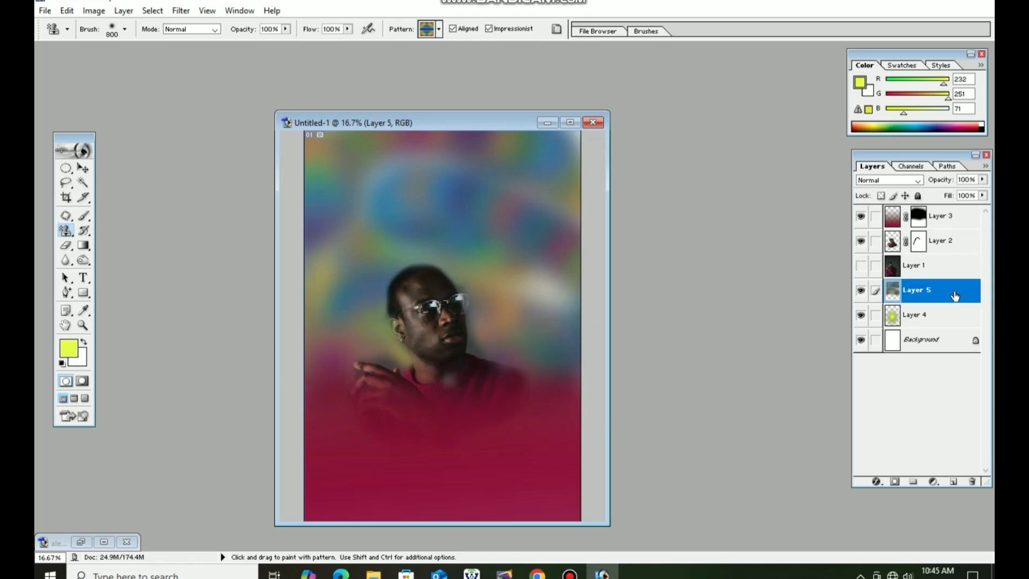
# Choose a light grey speckled pattern for the Pattern Stamp Tool.
pyautogui.click(83, 168)
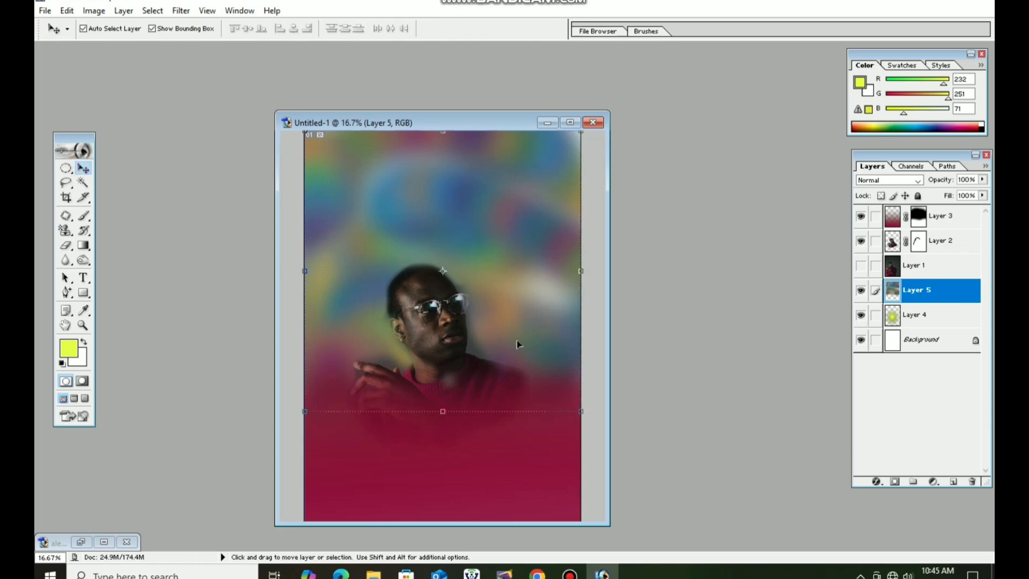
pyautogui.click(518, 392)
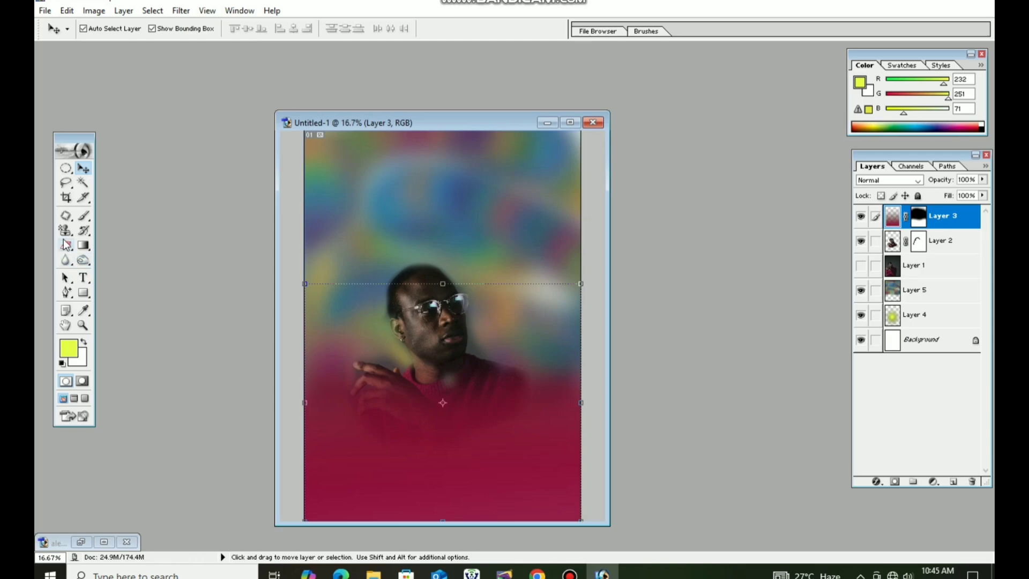
pyautogui.moveTo(64, 240); pyautogui.dragTo(127, 244)
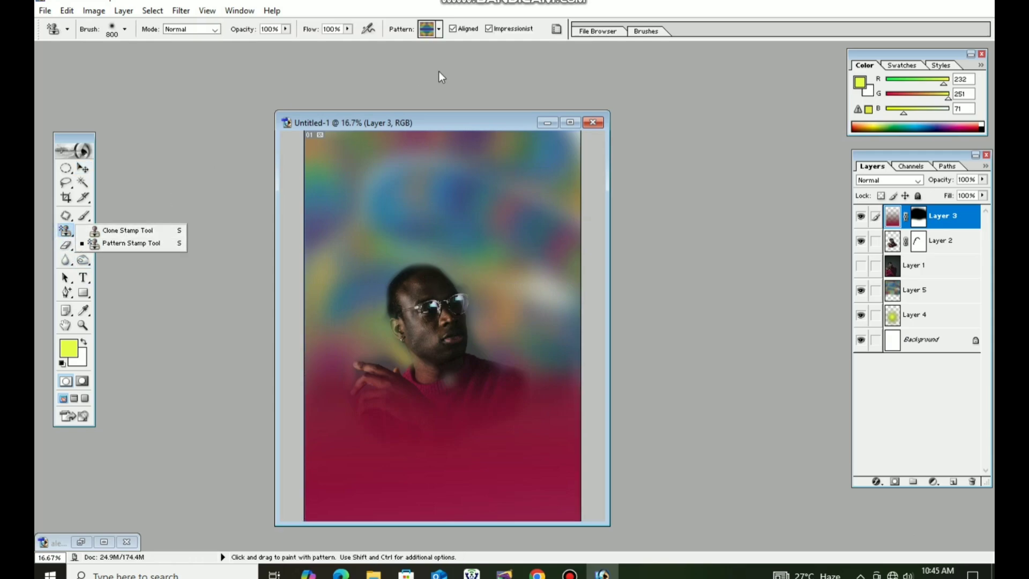
pyautogui.click(440, 30)
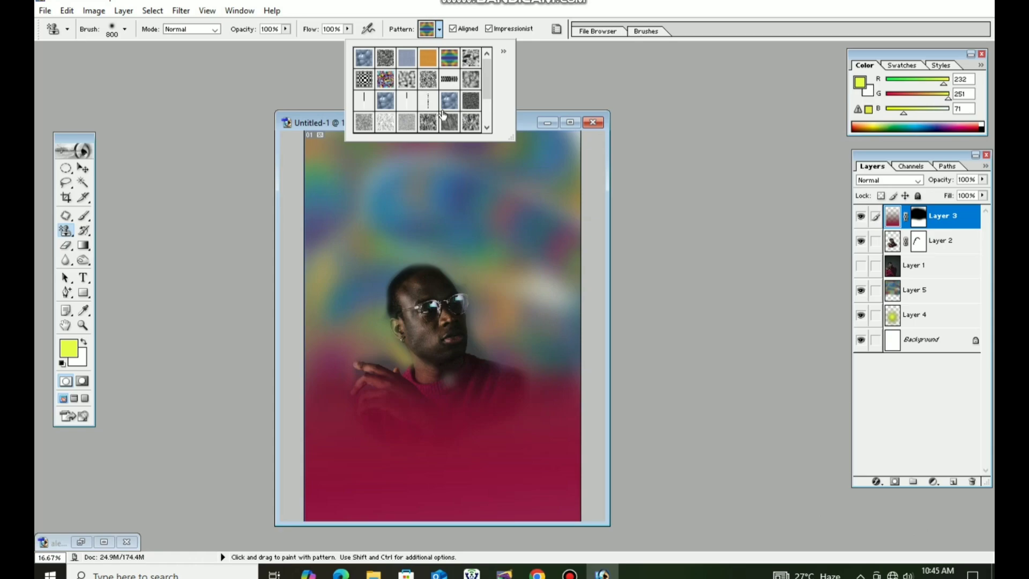
pyautogui.scroll(-1, 444, 111)
pyautogui.scroll(-2, 445, 111)
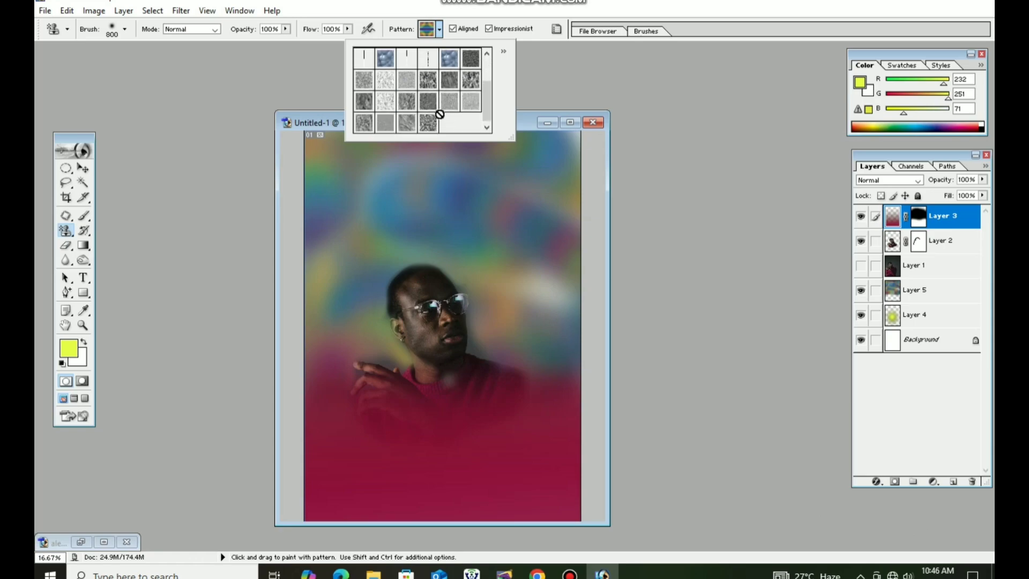
pyautogui.click(384, 104)
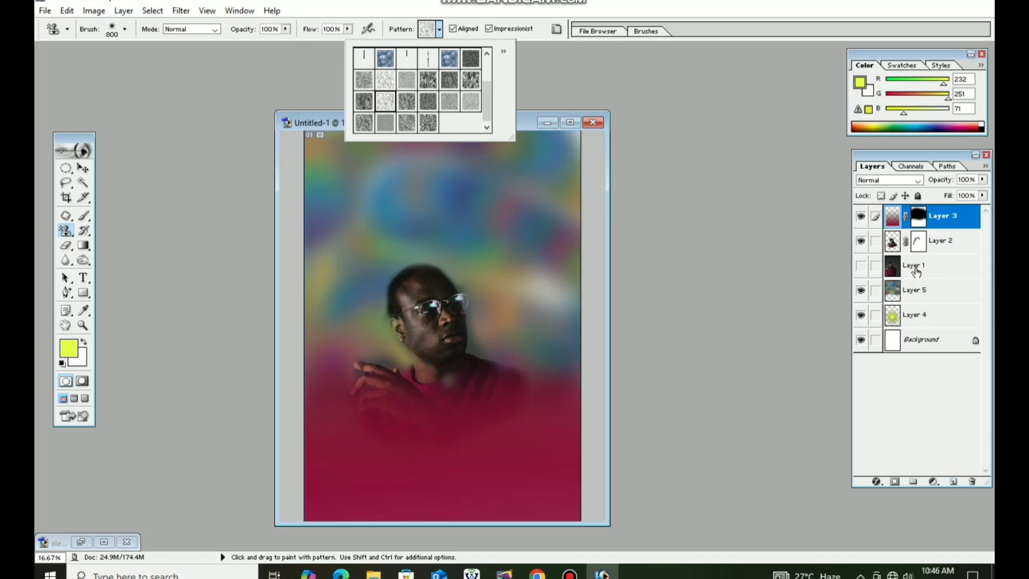
# Add a new layer above Layer 5 and paint the grey speckled pattern over the upper canvas with the 800 px brush.
pyautogui.click(917, 289)
pyautogui.click(916, 289)
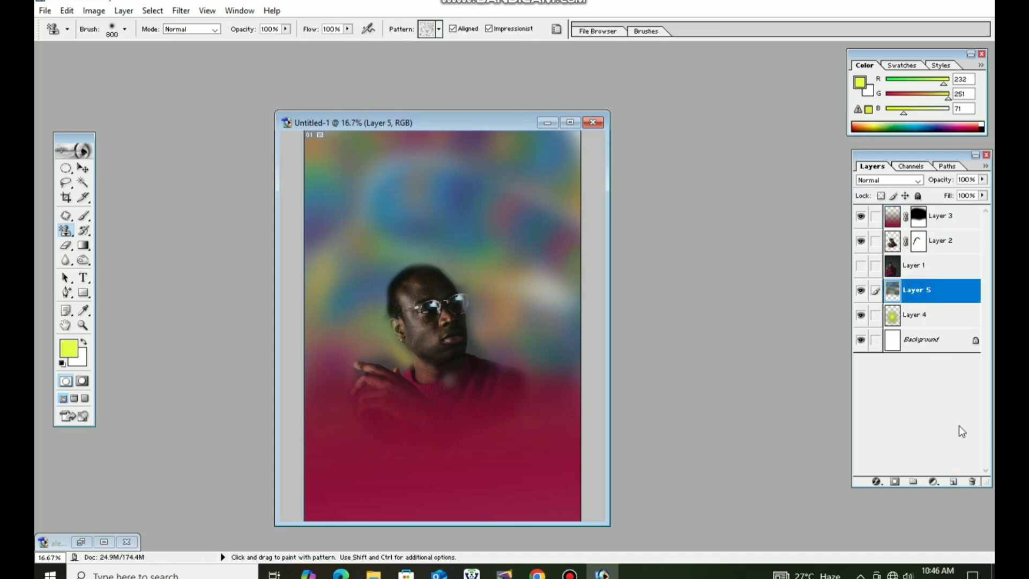
pyautogui.click(955, 480)
pyautogui.moveTo(567, 156)
pyautogui.mouseDown()
pyautogui.moveTo(434, 142)
pyautogui.moveTo(363, 148)
pyautogui.moveTo(313, 162)
pyautogui.moveTo(307, 207)
pyautogui.moveTo(379, 218)
pyautogui.moveTo(504, 204)
pyautogui.moveTo(571, 224)
pyautogui.moveTo(514, 207)
pyautogui.moveTo(371, 208)
pyautogui.moveTo(306, 287)
pyautogui.moveTo(299, 349)
pyautogui.moveTo(358, 278)
pyautogui.moveTo(494, 275)
pyautogui.moveTo(572, 289)
pyautogui.moveTo(586, 317)
pyautogui.moveTo(559, 368)
pyautogui.moveTo(475, 295)
pyautogui.moveTo(362, 278)
pyautogui.moveTo(320, 354)
pyautogui.moveTo(334, 362)
pyautogui.moveTo(415, 337)
pyautogui.moveTo(515, 342)
pyautogui.moveTo(561, 362)
pyautogui.moveTo(495, 320)
pyautogui.moveTo(369, 336)
pyautogui.moveTo(354, 347)
pyautogui.moveTo(547, 375)
pyautogui.mouseUp()
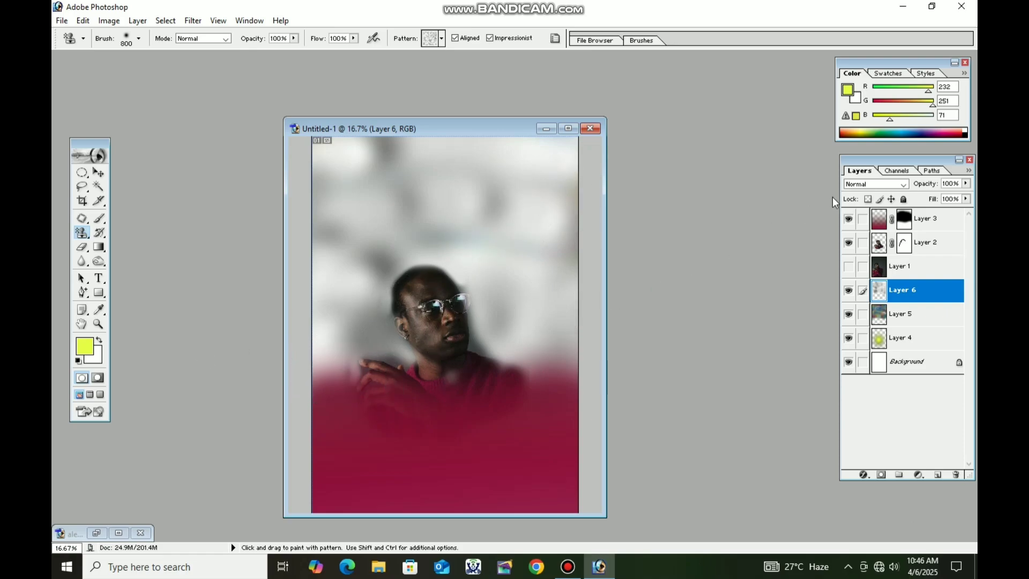
# Clear Layer 3's crimson fill and delete Layers 2 to 6, keeping only Layer 1 and the Background.
pyautogui.hotkey('ctrl', '-')
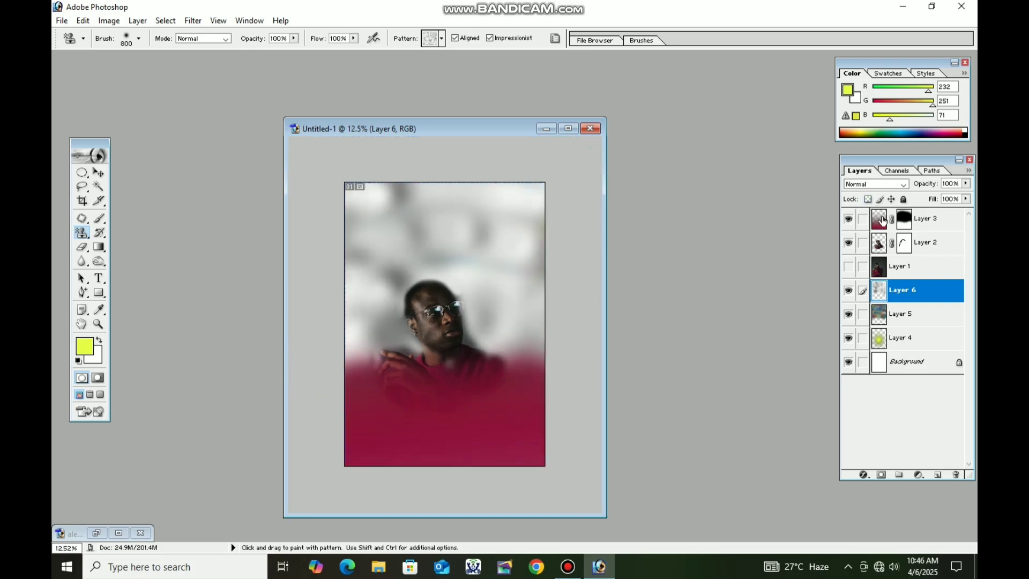
pyautogui.click(931, 219)
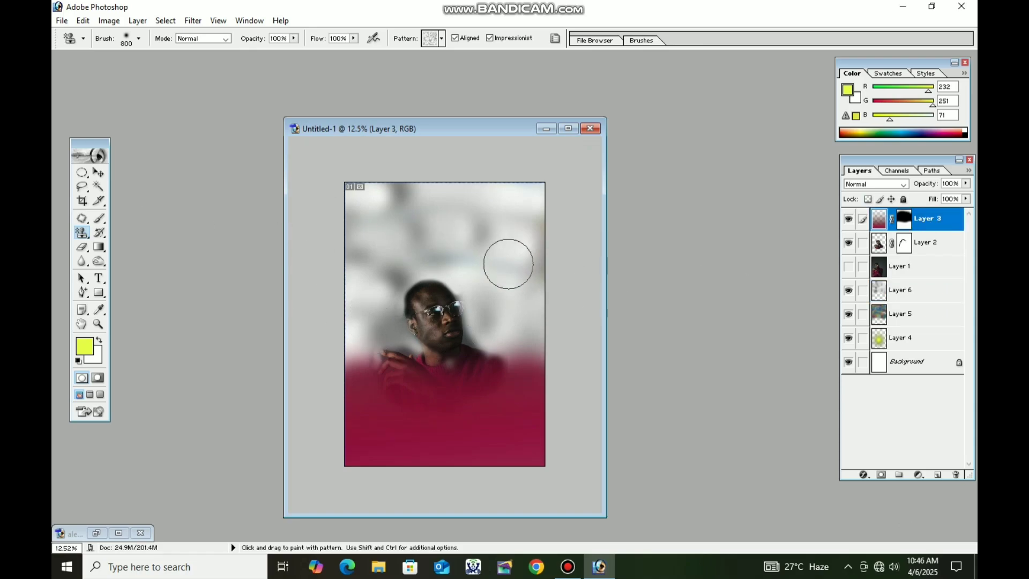
pyautogui.click(98, 171)
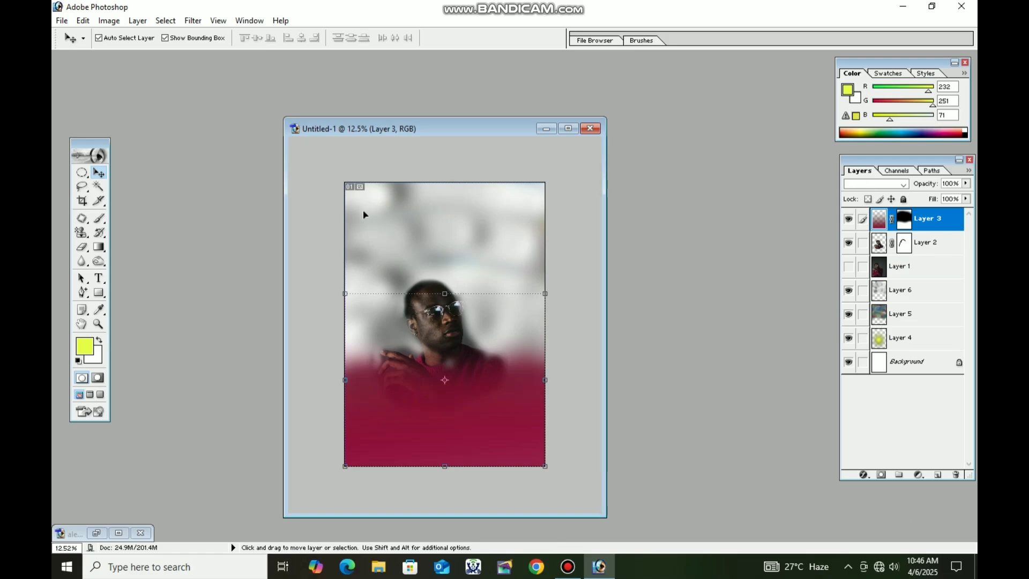
pyautogui.hotkey('ctrl', 'a')
pyautogui.press('Delete')
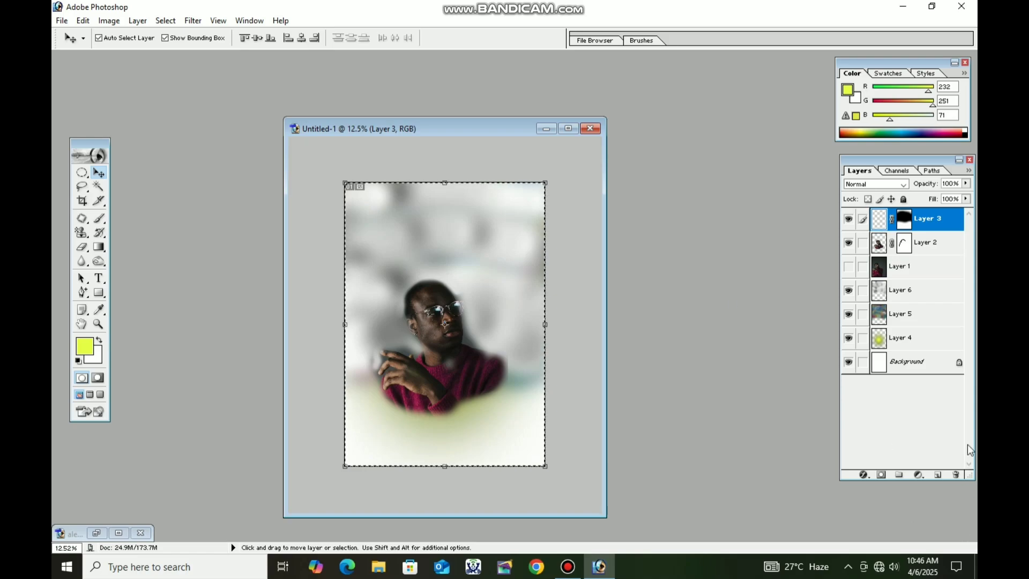
pyautogui.moveTo(927, 242); pyautogui.dragTo(956, 474)
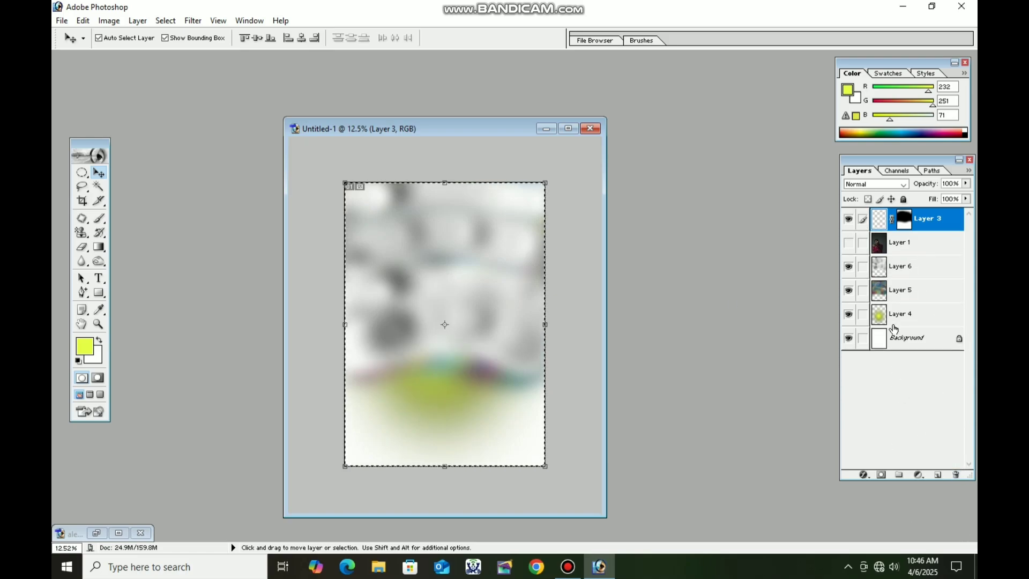
pyautogui.moveTo(893, 321); pyautogui.dragTo(957, 474)
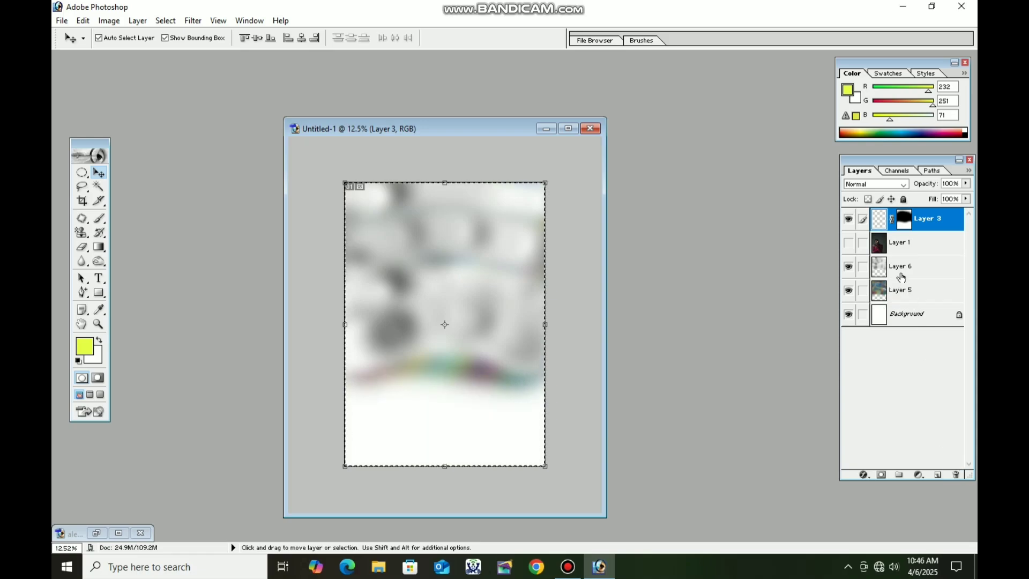
pyautogui.click(911, 267)
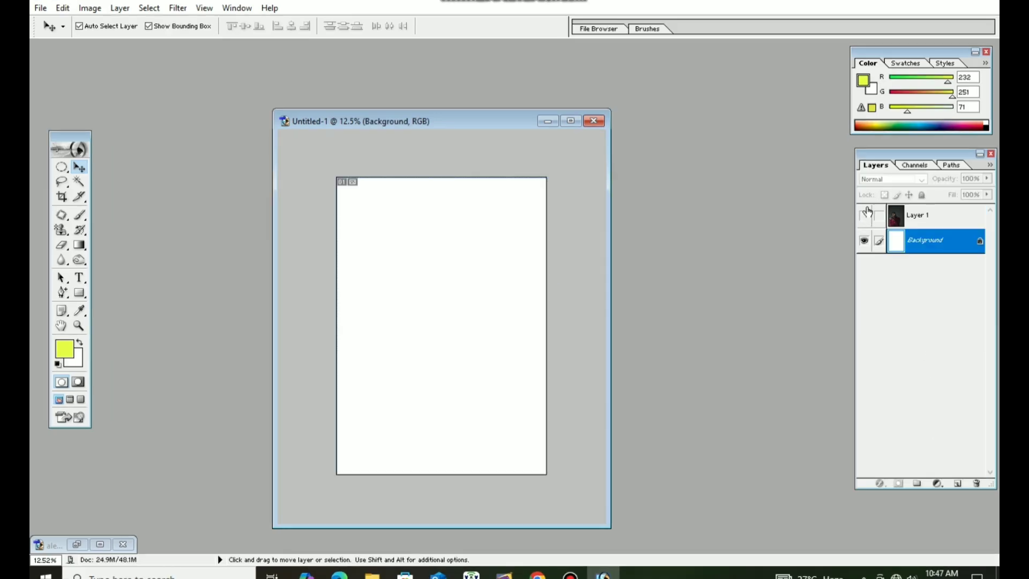
# Show the original portrait on Layer 1 and choose the standard Eraser Tool.
pyautogui.click(864, 215)
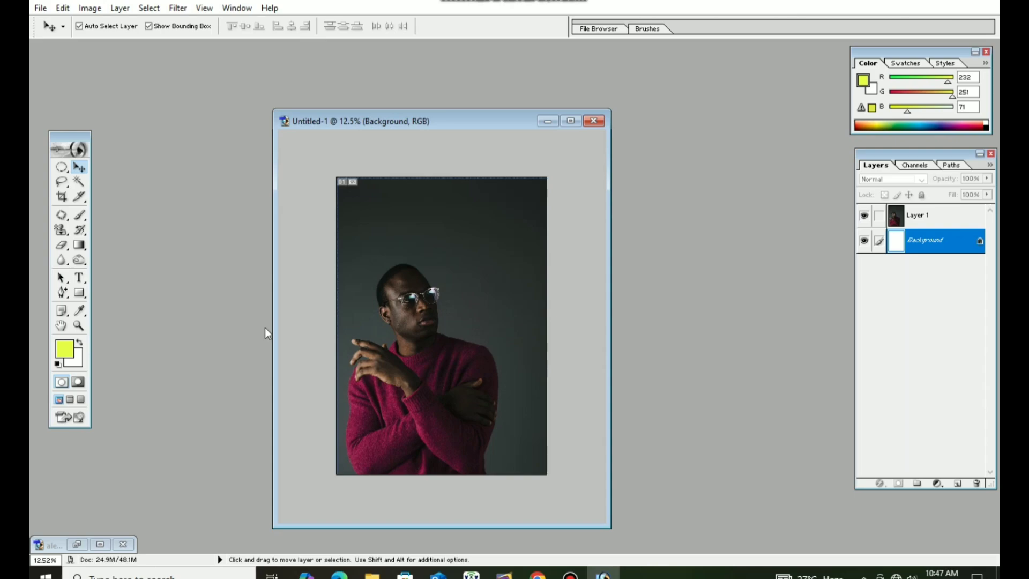
pyautogui.click(61, 247)
pyautogui.click(112, 247)
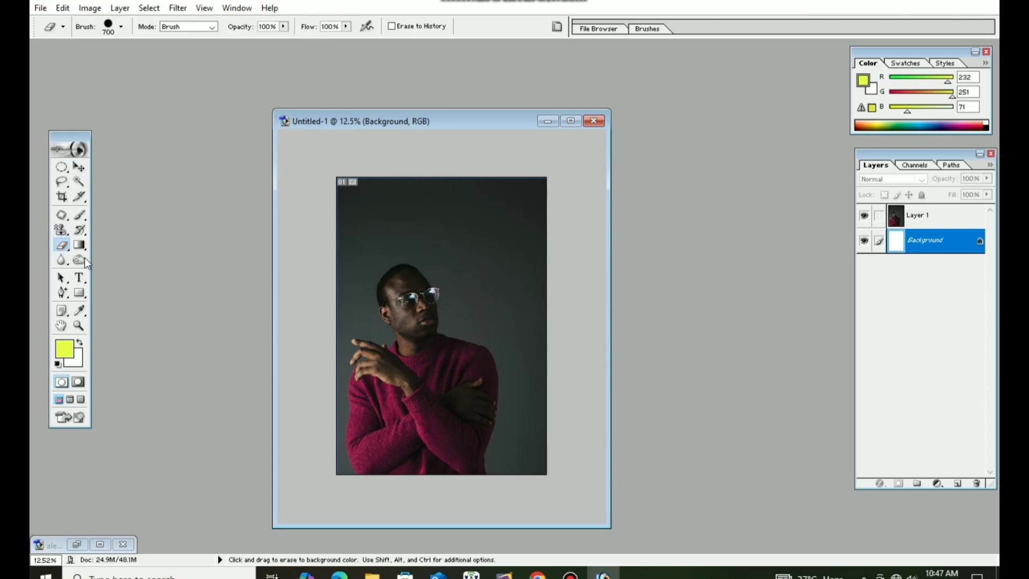
pyautogui.click(64, 246)
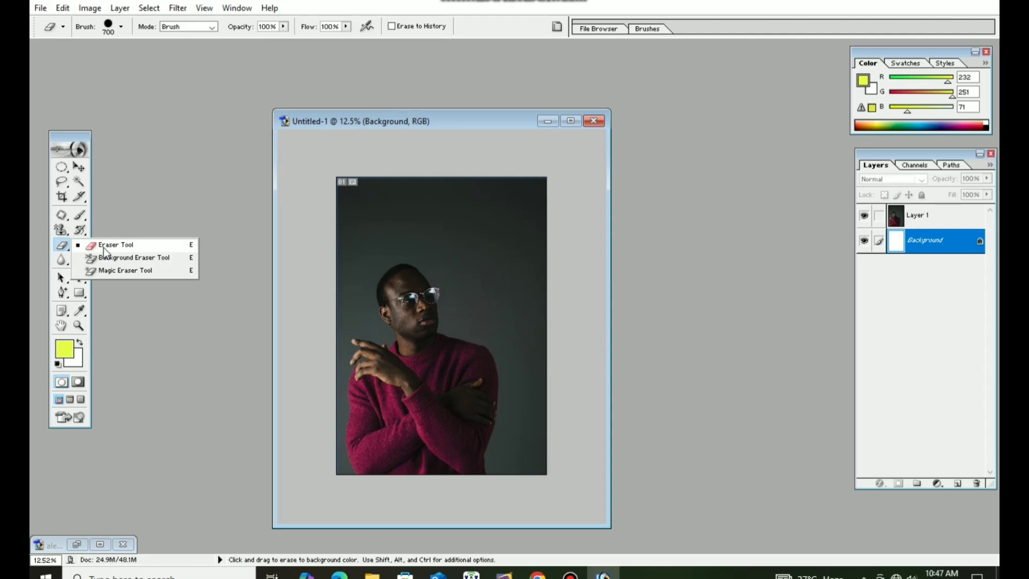
pyautogui.click(134, 246)
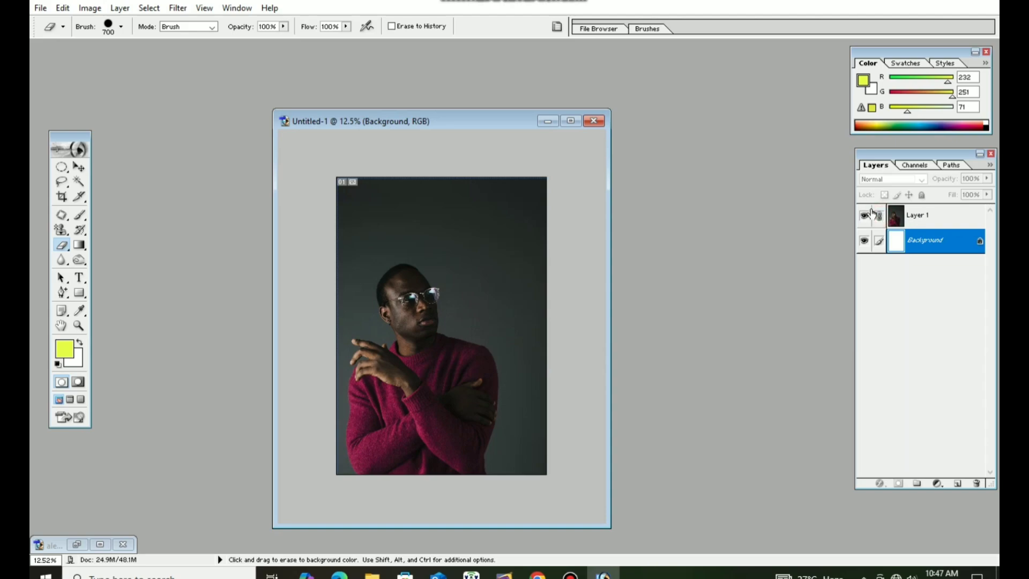
# Select Layer 1 and try erasing the backdrop and head with the 700 px Eraser, undoing the strokes.
pyautogui.click(909, 217)
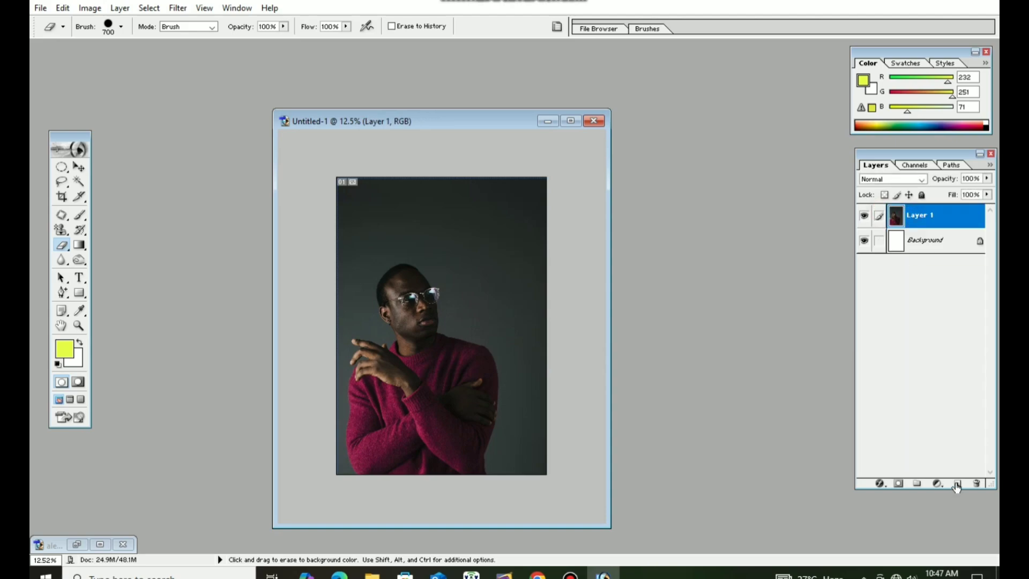
pyautogui.moveTo(368, 202)
pyautogui.mouseDown()
pyautogui.moveTo(453, 178)
pyautogui.moveTo(375, 186)
pyautogui.moveTo(549, 199)
pyautogui.moveTo(384, 206)
pyautogui.moveTo(345, 239)
pyautogui.moveTo(322, 291)
pyautogui.moveTo(331, 261)
pyautogui.moveTo(374, 219)
pyautogui.moveTo(514, 240)
pyautogui.moveTo(530, 284)
pyautogui.moveTo(515, 312)
pyautogui.moveTo(519, 350)
pyautogui.moveTo(546, 397)
pyautogui.moveTo(517, 469)
pyautogui.moveTo(530, 407)
pyautogui.moveTo(524, 338)
pyautogui.moveTo(491, 304)
pyautogui.moveTo(477, 308)
pyautogui.moveTo(481, 260)
pyautogui.moveTo(419, 236)
pyautogui.moveTo(367, 235)
pyautogui.moveTo(330, 271)
pyautogui.moveTo(330, 312)
pyautogui.moveTo(352, 262)
pyautogui.moveTo(411, 248)
pyautogui.moveTo(444, 271)
pyautogui.moveTo(365, 268)
pyautogui.moveTo(405, 302)
pyautogui.moveTo(542, 329)
pyautogui.mouseUp()
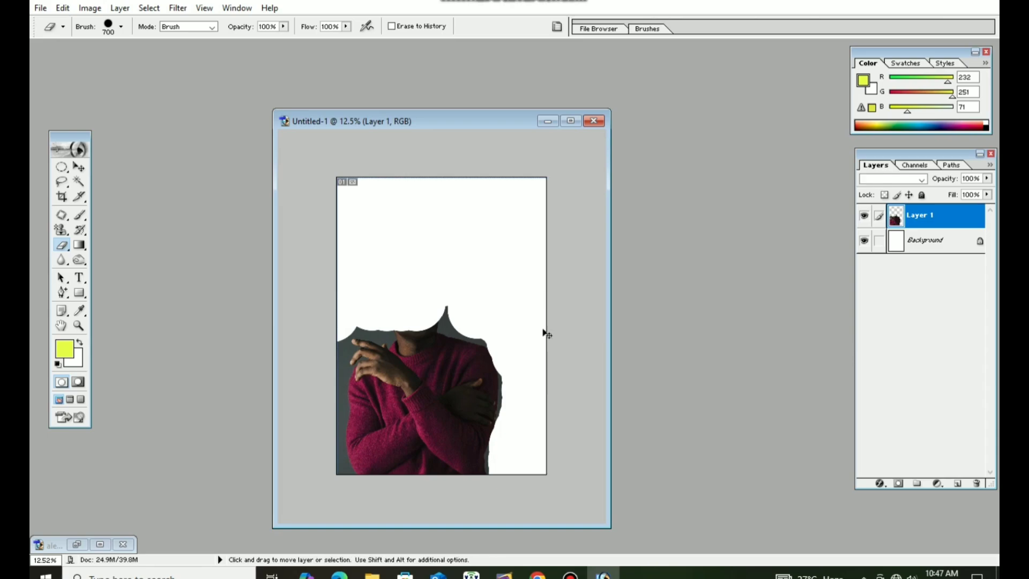
pyautogui.hotkey('ctrl', 'z')
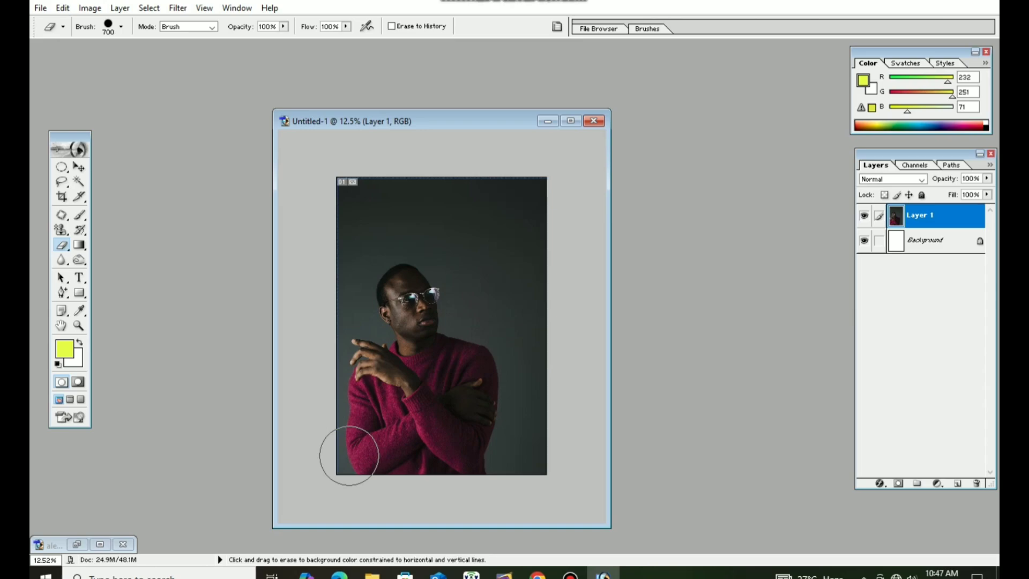
# Try erasing a straight horizontal strip across the portrait's lower edge with the Eraser and undo it.
pyautogui.moveTo(345, 455); pyautogui.dragTo(547, 453)
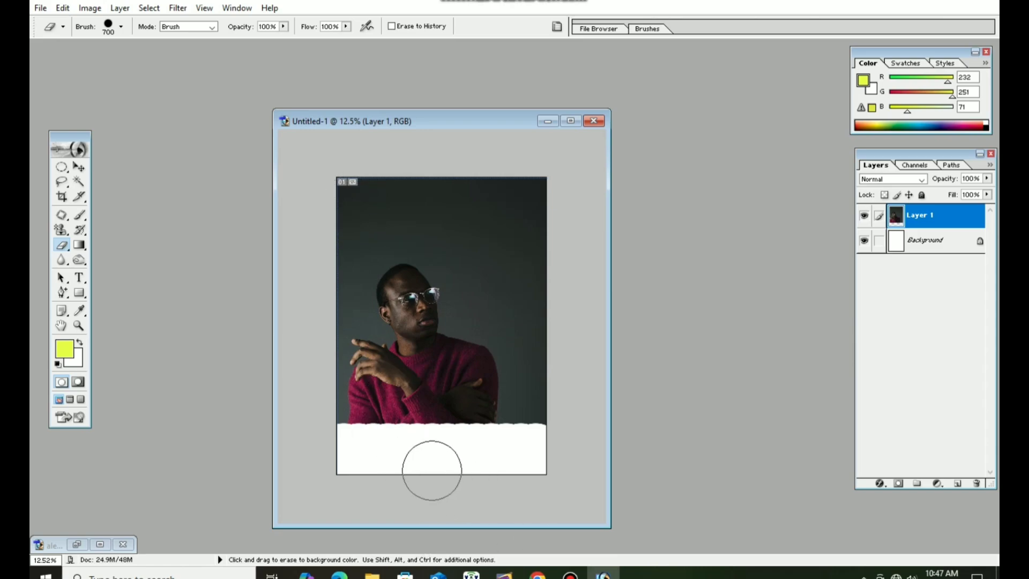
pyautogui.click(86, 166)
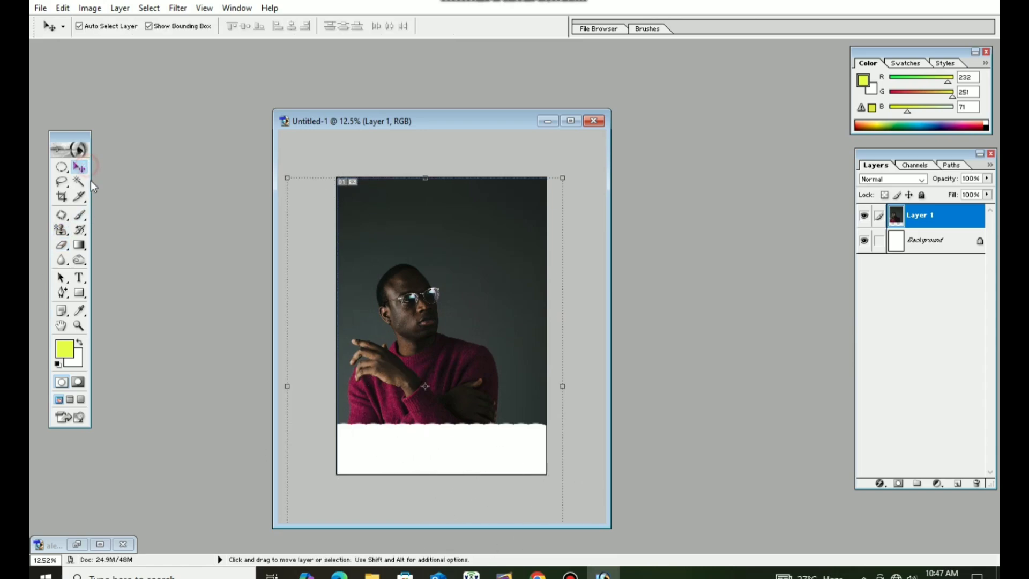
pyautogui.hotkey('ctrl', 'z')
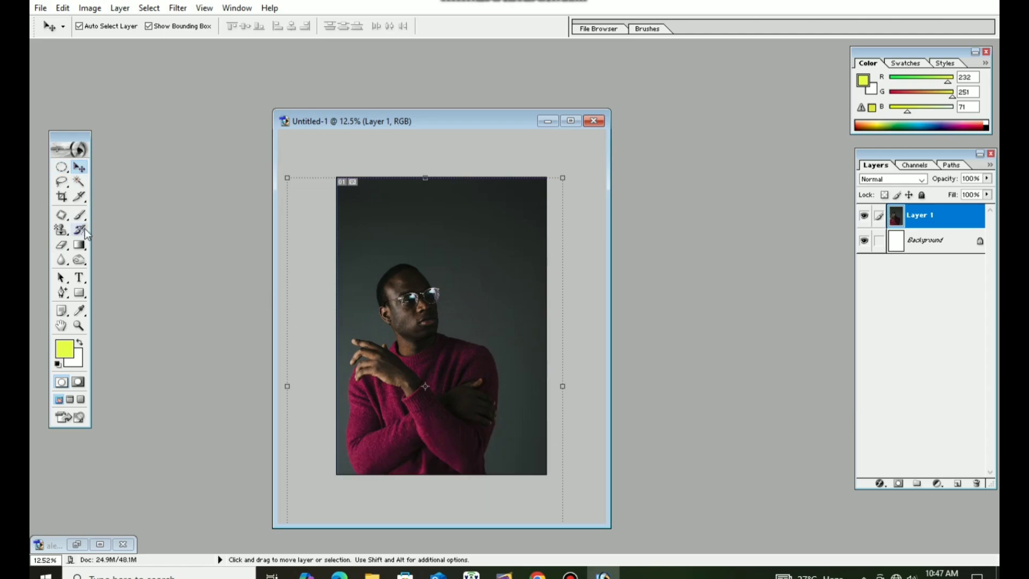
# Choose the Background Eraser Tool and enlarge its brush to 900 px.
pyautogui.click(63, 250)
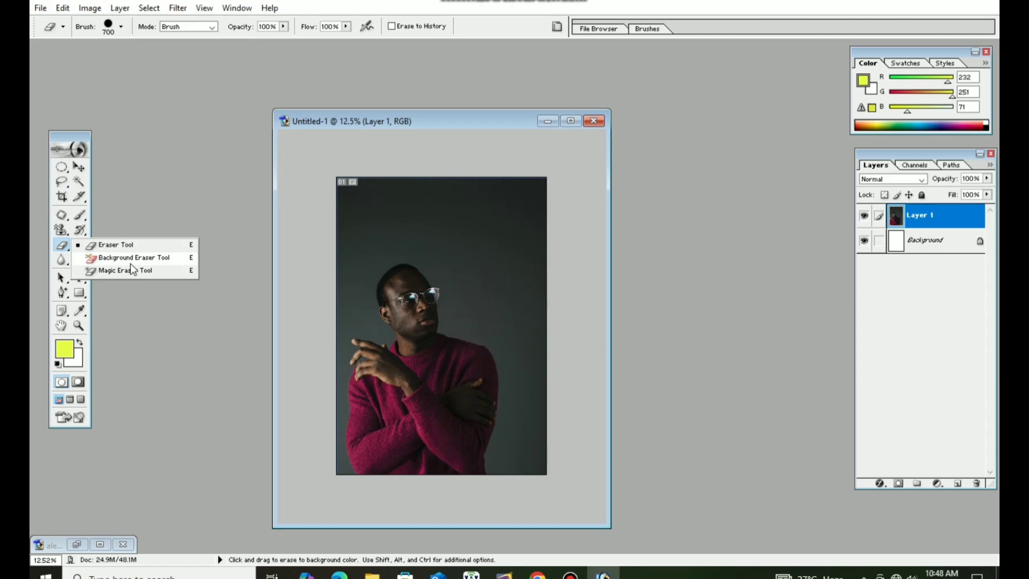
pyautogui.click(130, 259)
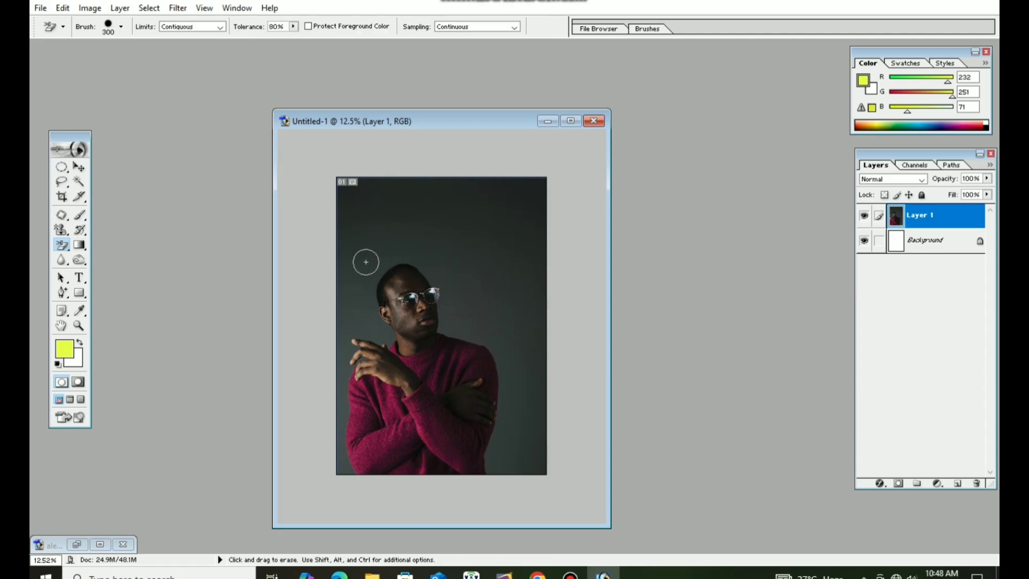
pyautogui.press(']')
pyautogui.press(']')
pyautogui.press(']')
pyautogui.press(']')
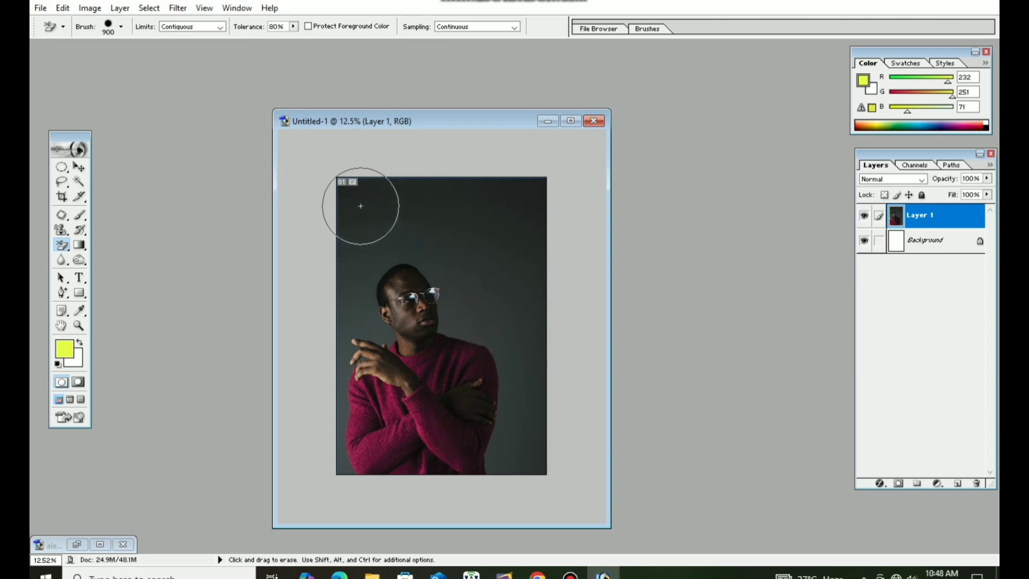
# Erase the dark backdrop in a band along the portrait's upper edge with the Background Eraser.
pyautogui.click(360, 206)
pyautogui.click(405, 198)
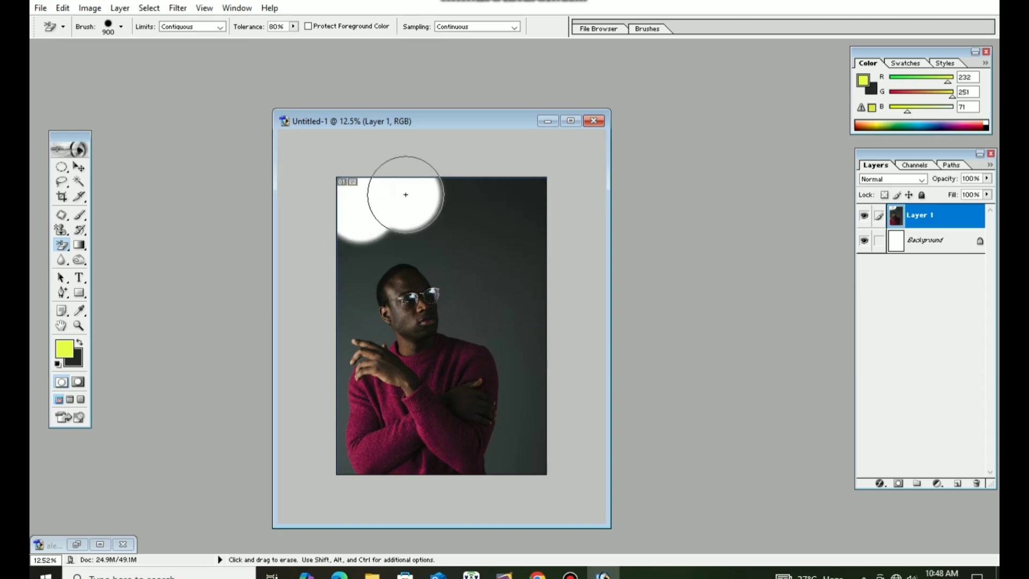
pyautogui.click(454, 204)
pyautogui.click(517, 211)
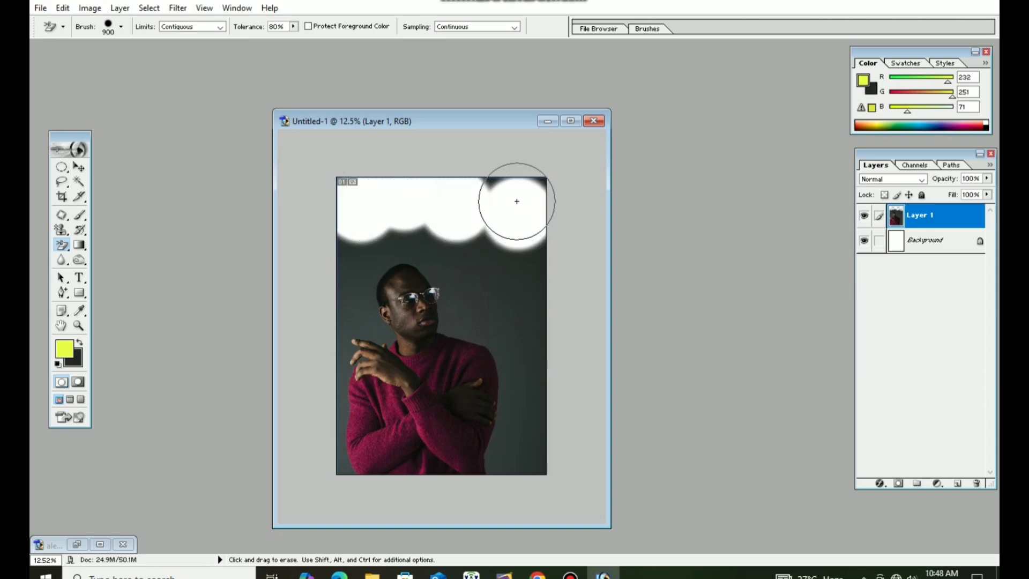
pyautogui.click(493, 184)
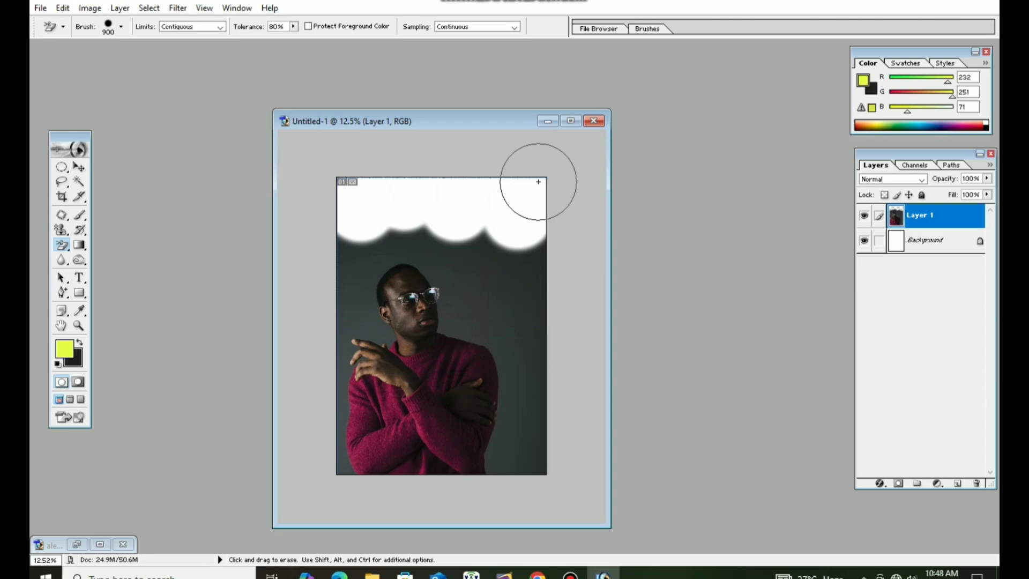
# Erase the backdrop on both sides of the man with the Background Eraser, undoing the dab that cuts into his face.
pyautogui.click(533, 257)
pyautogui.click(521, 295)
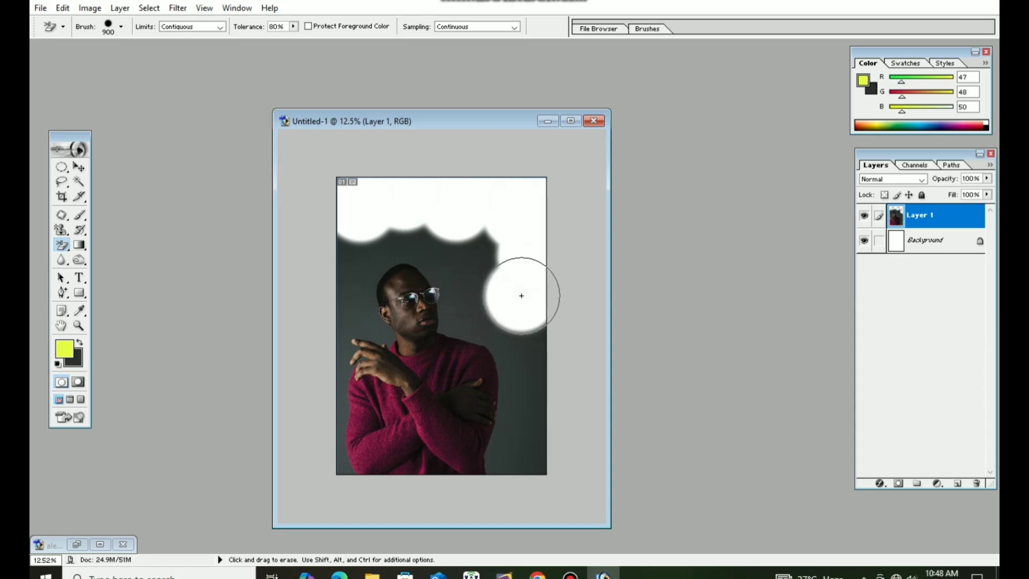
pyautogui.click(457, 294)
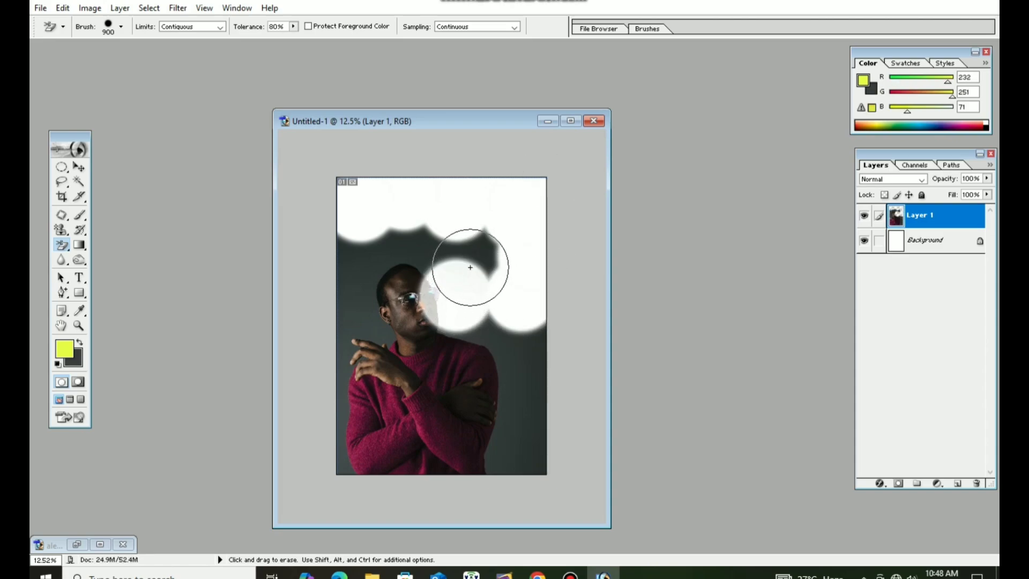
pyautogui.hotkey('ctrl', 'z')
pyautogui.click(474, 267)
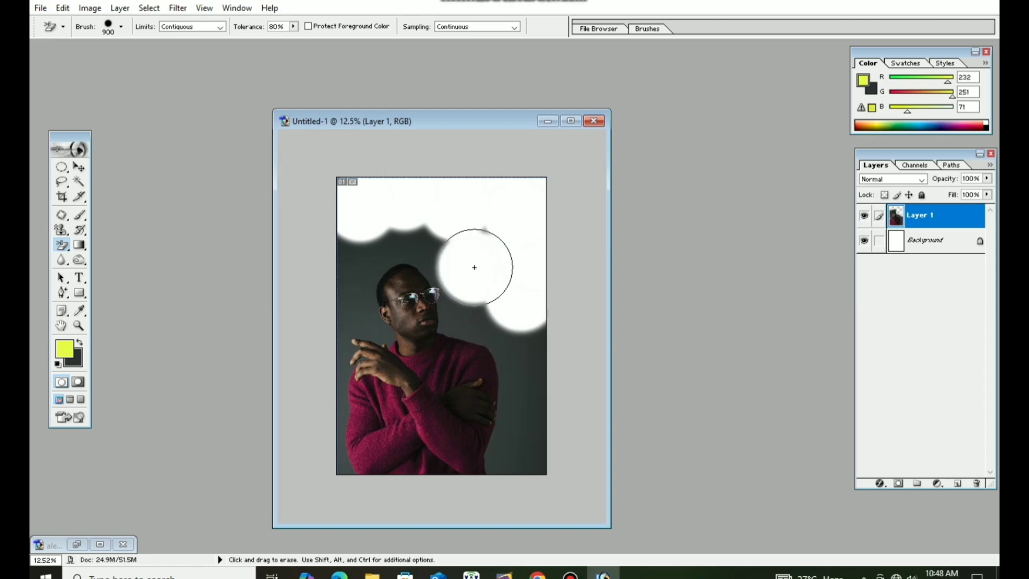
pyautogui.moveTo(477, 305)
pyautogui.mouseDown()
pyautogui.moveTo(539, 346)
pyautogui.moveTo(518, 451)
pyautogui.mouseUp()
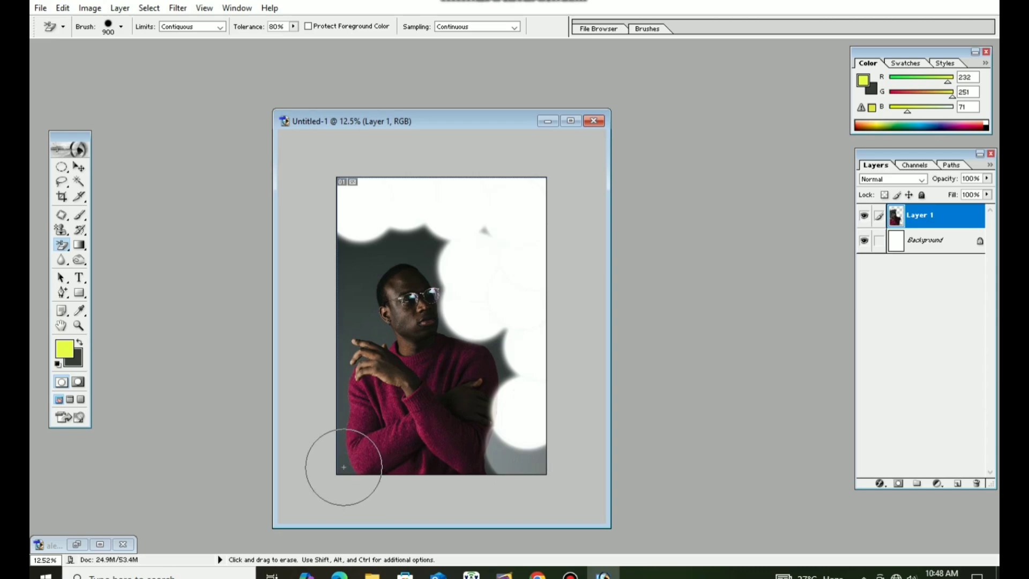
pyautogui.moveTo(340, 470)
pyautogui.mouseDown()
pyautogui.moveTo(337, 347)
pyautogui.moveTo(347, 292)
pyautogui.moveTo(339, 229)
pyautogui.moveTo(432, 237)
pyautogui.moveTo(434, 296)
pyautogui.moveTo(468, 306)
pyautogui.mouseUp()
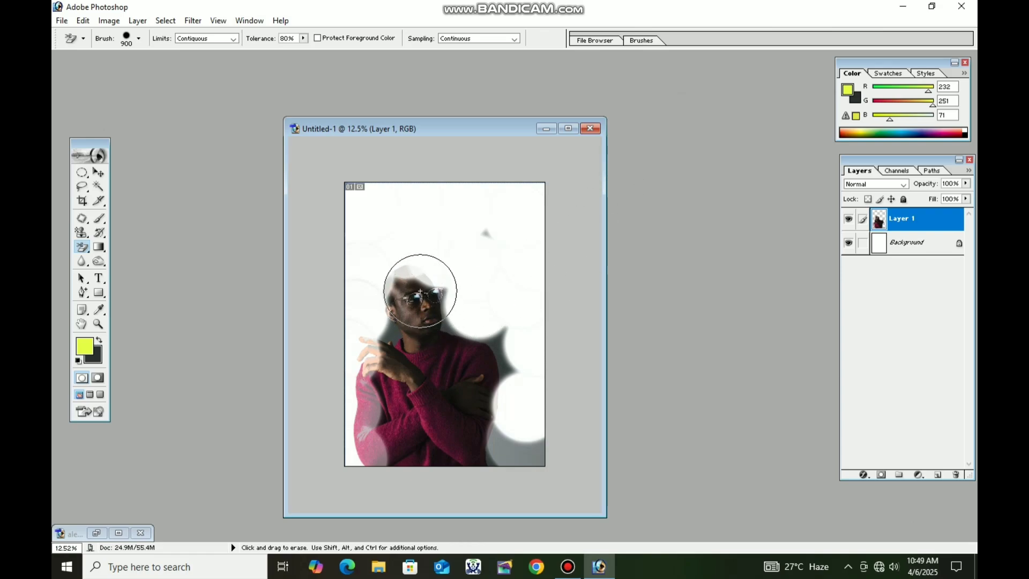
# Step back through the history to undo the Background Eraser strokes on Layer 1.
pyautogui.press('ctrl')
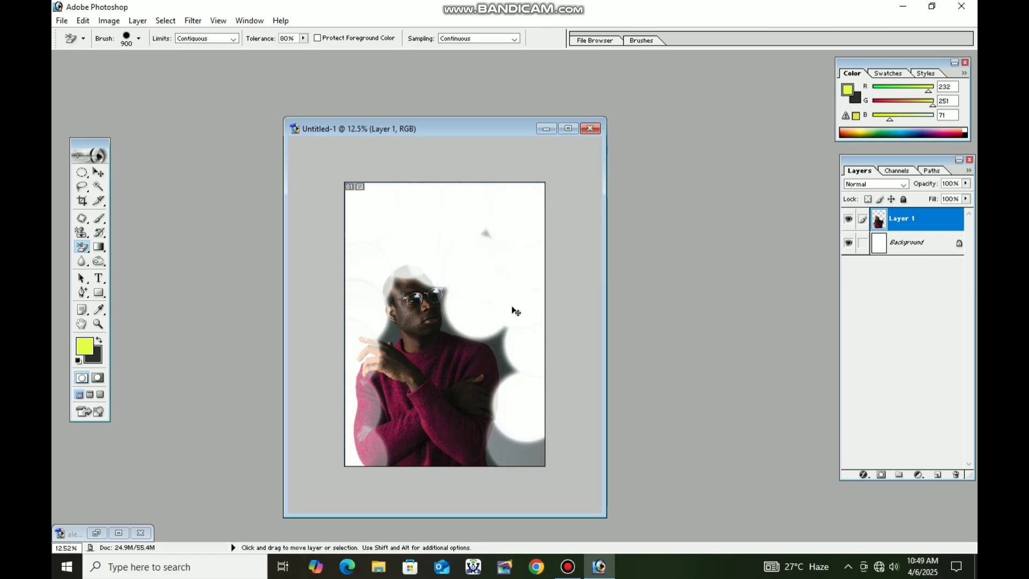
pyautogui.hotkey('ctrl', 'alt', 'z')
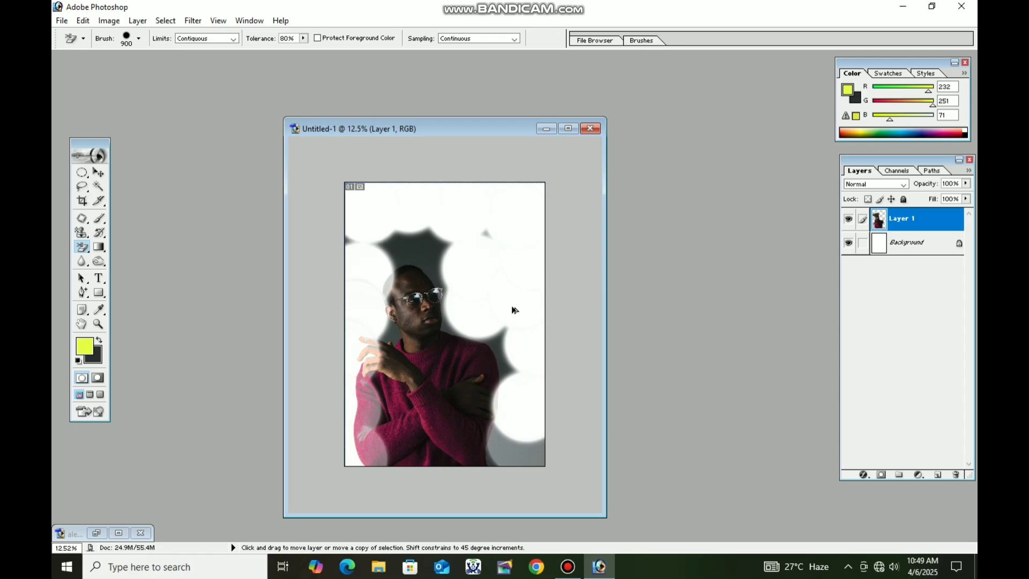
pyautogui.hotkey('ctrl', 'alt', 'z')
pyautogui.hotkey('ctrl', 'alt', 'z')
pyautogui.hotkey('ctrl', 'alt', 'z')
pyautogui.hotkey('ctrl', 'alt', 'z')
pyautogui.hotkey('ctrl', 'alt', 'z')
pyautogui.hotkey('ctrl', 'alt', 'z')
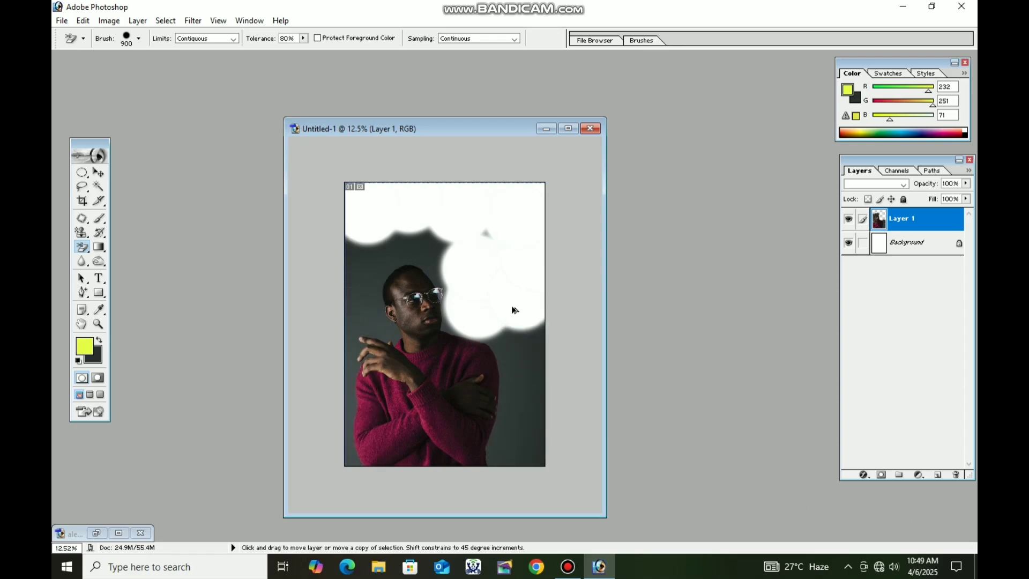
pyautogui.hotkey('ctrl', 'alt', 'z')
pyautogui.hotkey('ctrl', 'alt', 'z')
pyautogui.hotkey('ctrl', 'alt', 'z')
pyautogui.hotkey('ctrl', 'alt', 'z')
pyautogui.hotkey('ctrl', 'alt', 'z')
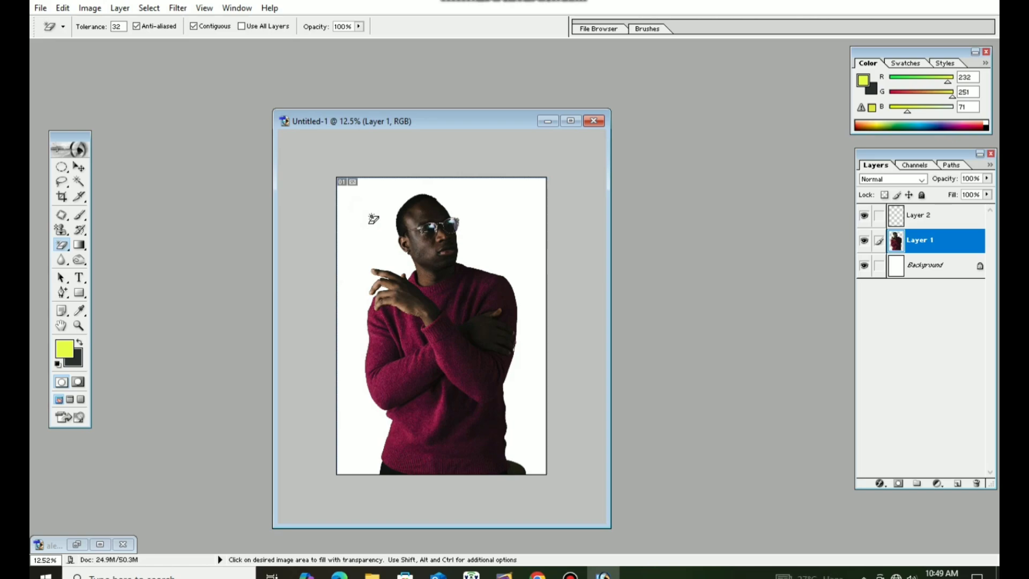
# Try the Magic Eraser at tolerance 32 on the small lower remnant and the grey backdrop, undoing each erasure.
pyautogui.click(525, 466)
pyautogui.hotkey('ctrl', 'z')
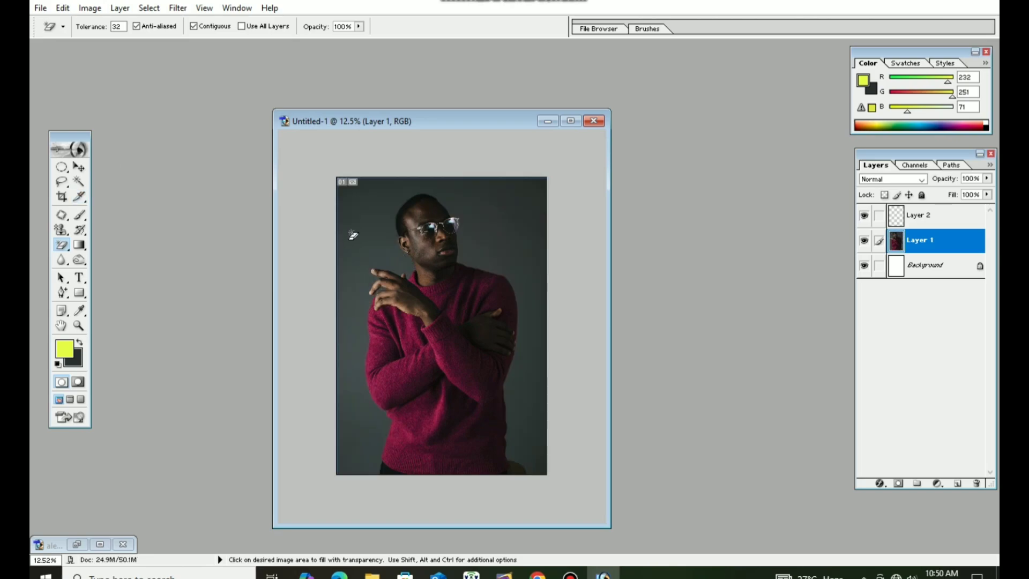
pyautogui.click(368, 227)
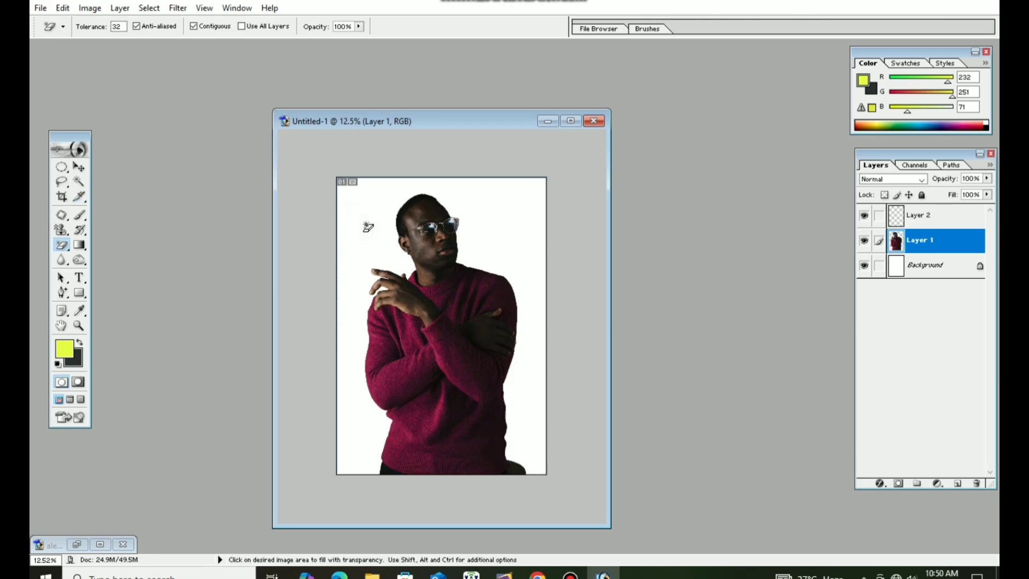
pyautogui.press('ctrl')
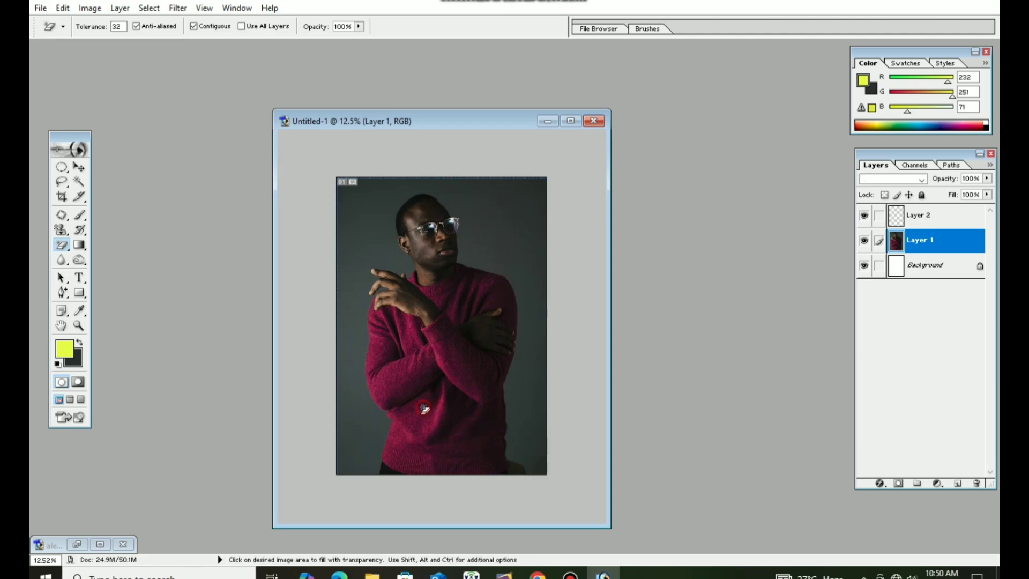
# Try the Magic Eraser on three different spots of the crimson sweater, undoing each erasure.
pyautogui.click(426, 416)
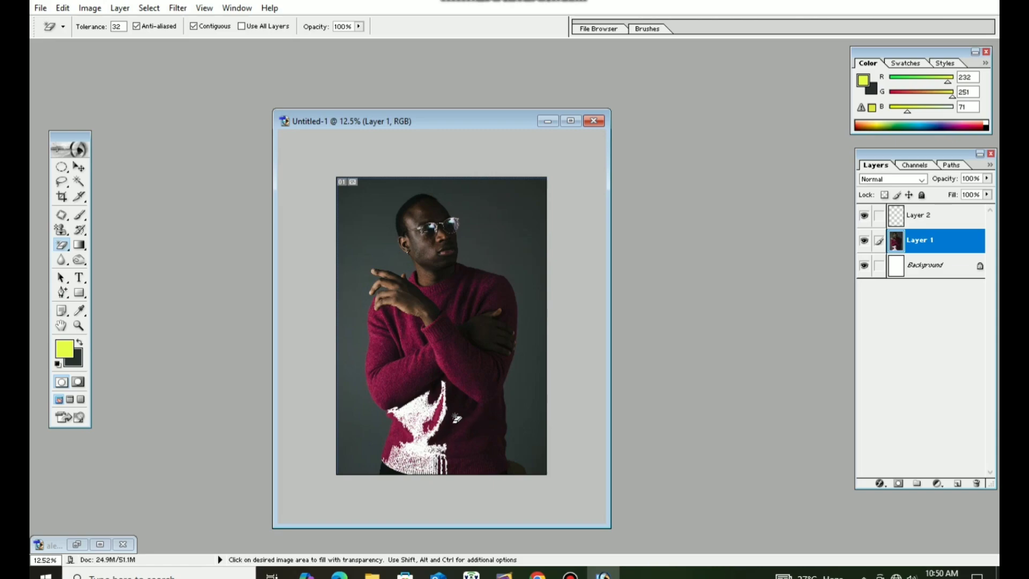
pyautogui.hotkey('ctrl', 'z')
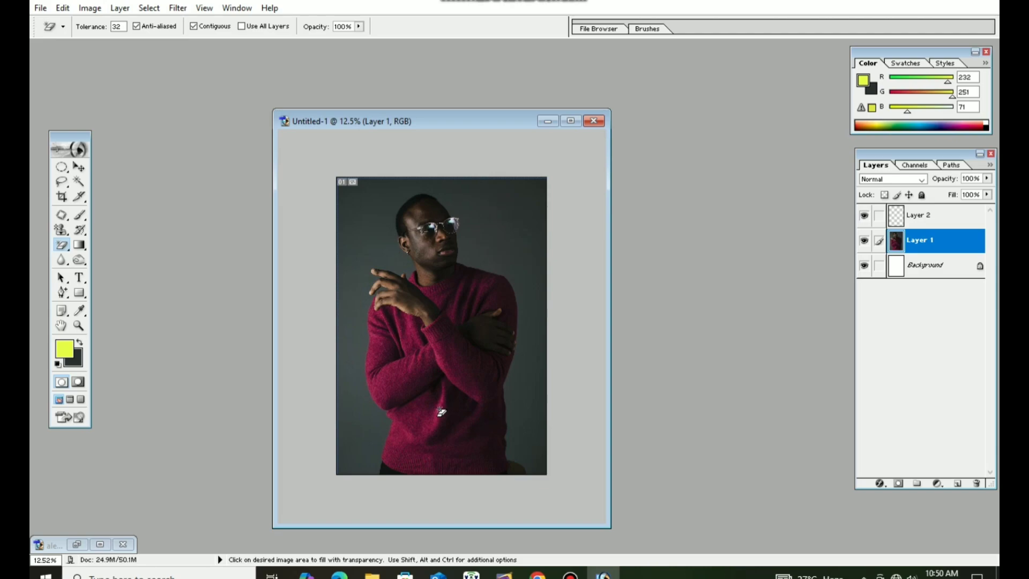
pyautogui.click(441, 411)
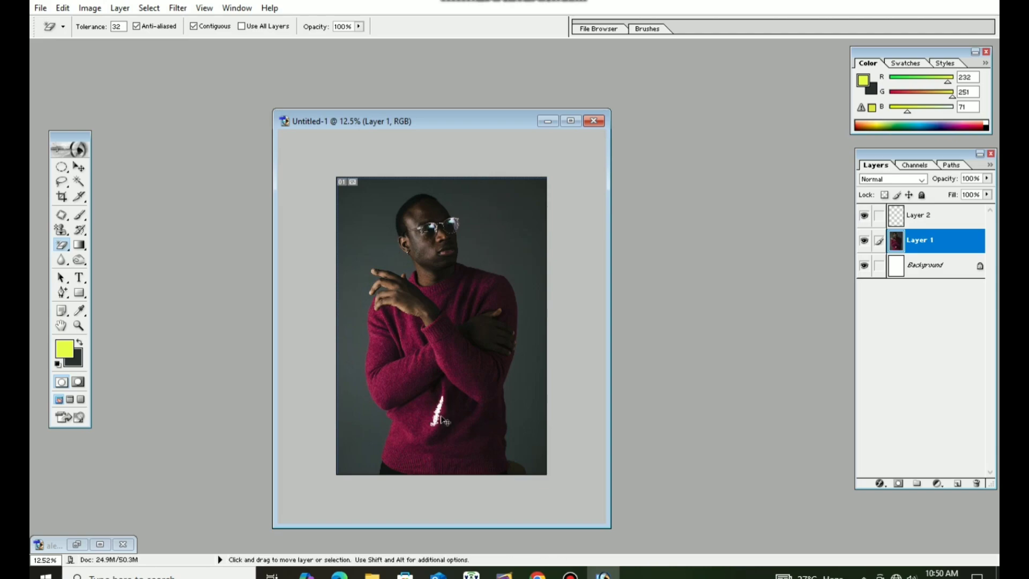
pyautogui.hotkey('ctrl', 'z')
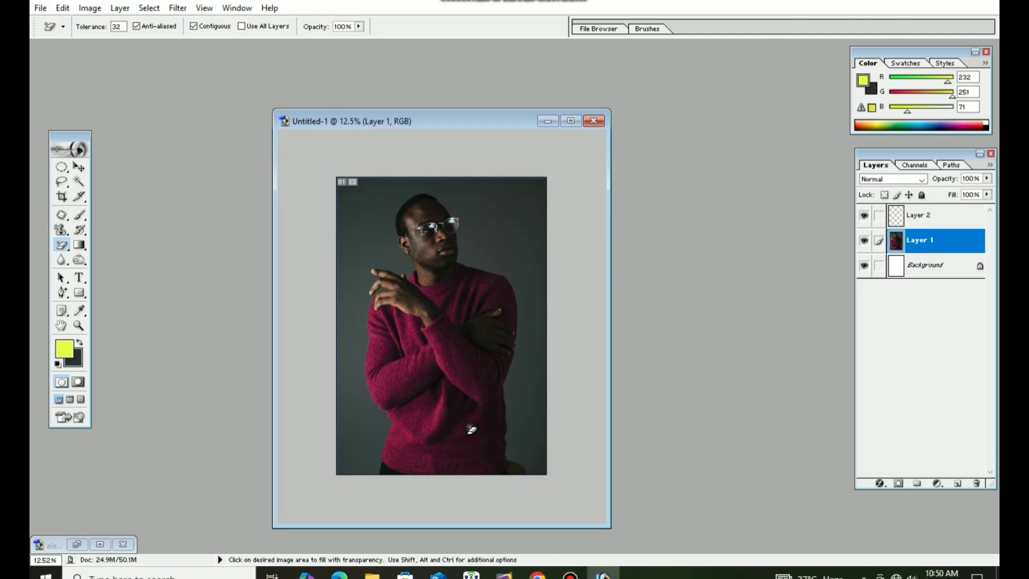
pyautogui.click(470, 429)
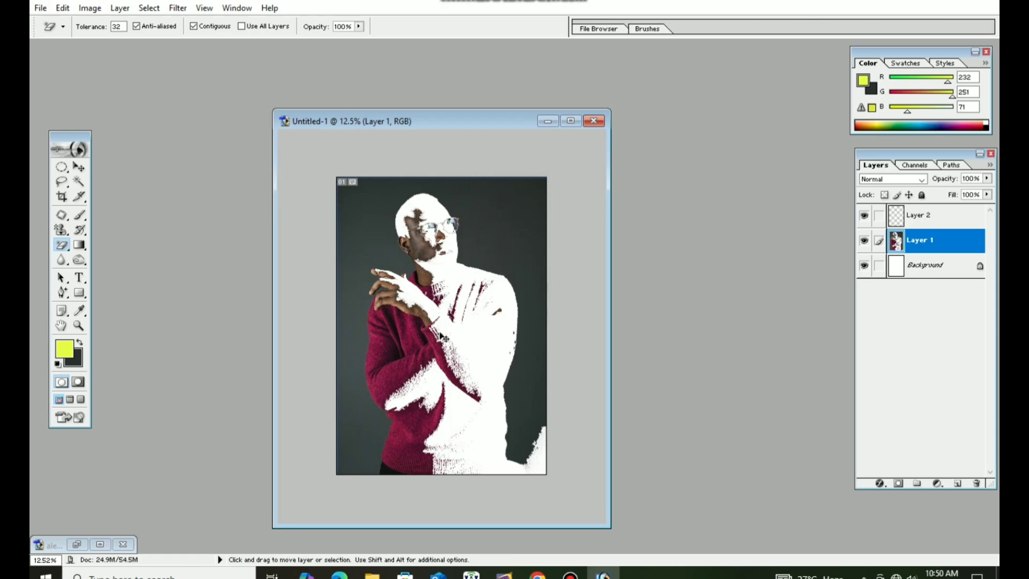
pyautogui.hotkey('ctrl', 'z')
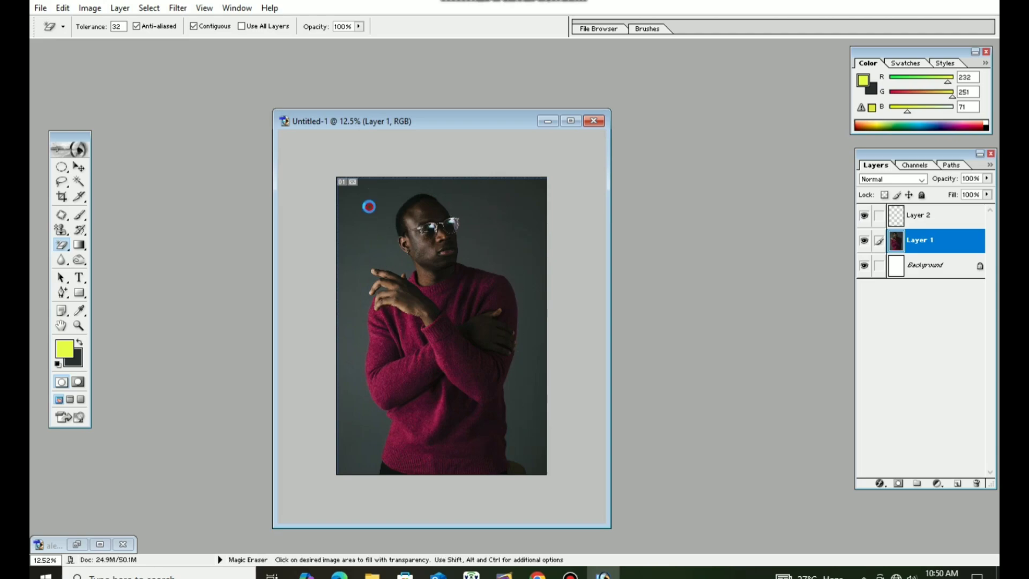
# Try removing the grey backdrop beside the man's head with one Magic Eraser sample and undo it.
pyautogui.click(367, 220)
pyautogui.press('ctrl')
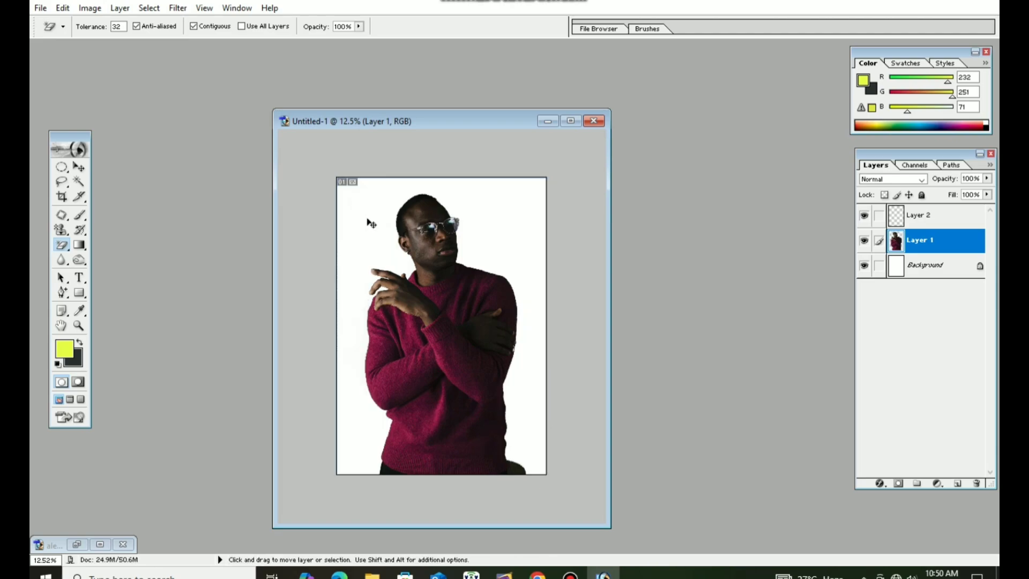
pyautogui.hotkey('ctrl', 'z')
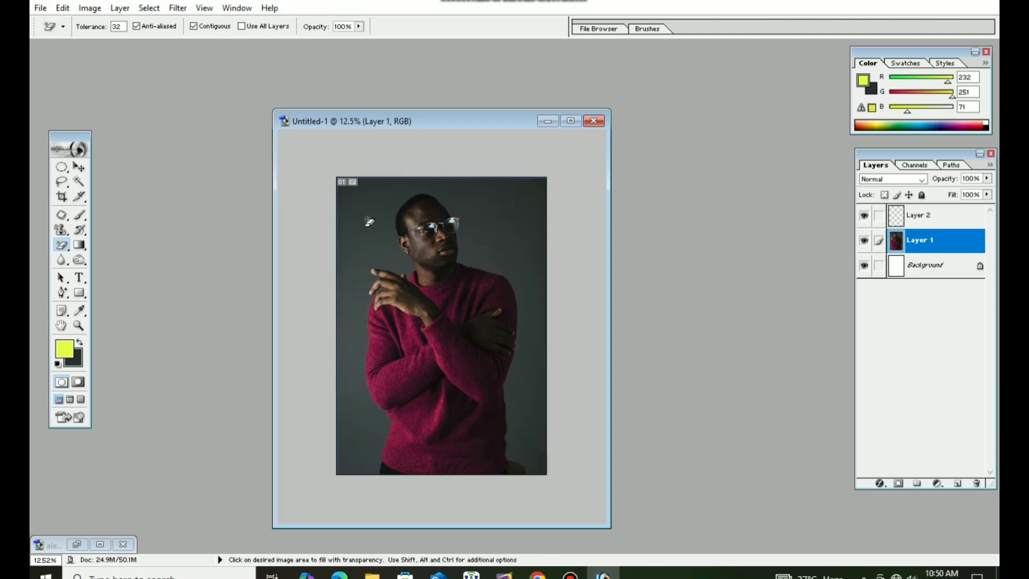
# Remove the grey backdrop around the man on Layer 1 with the Magic Eraser Tool and switch to the Move Tool.
pyautogui.click(56, 245)
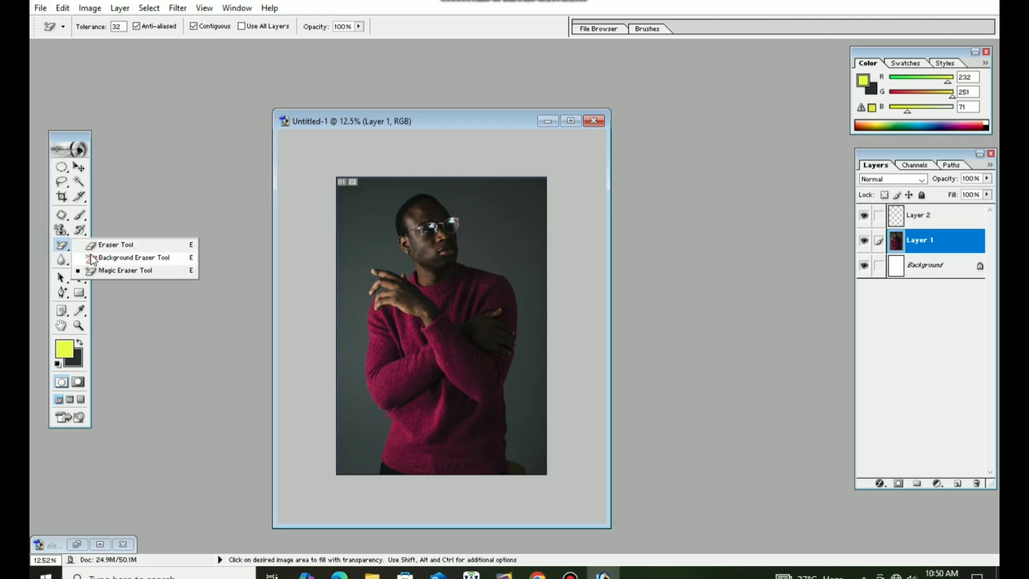
pyautogui.click(110, 270)
pyautogui.click(372, 209)
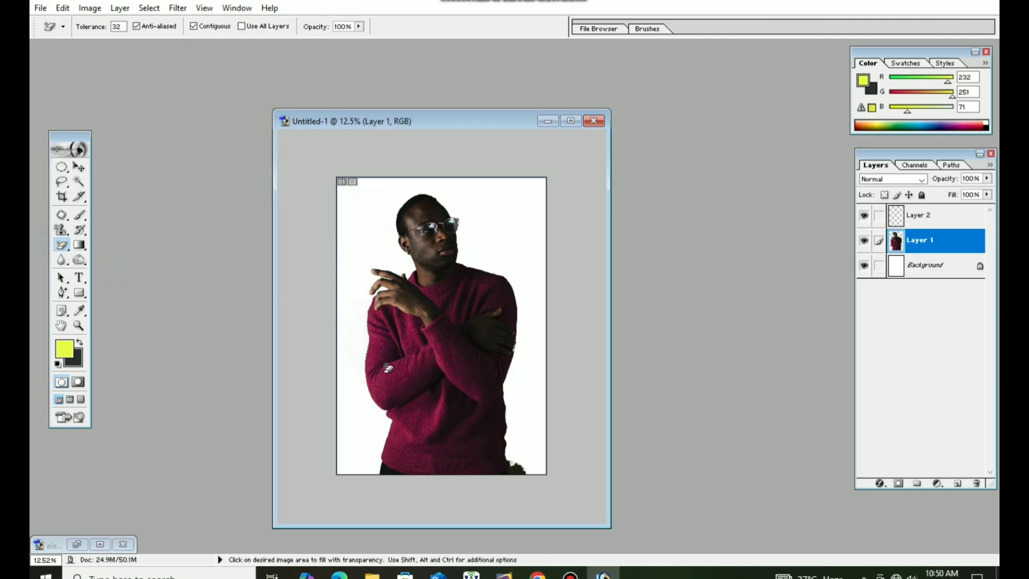
pyautogui.click(78, 168)
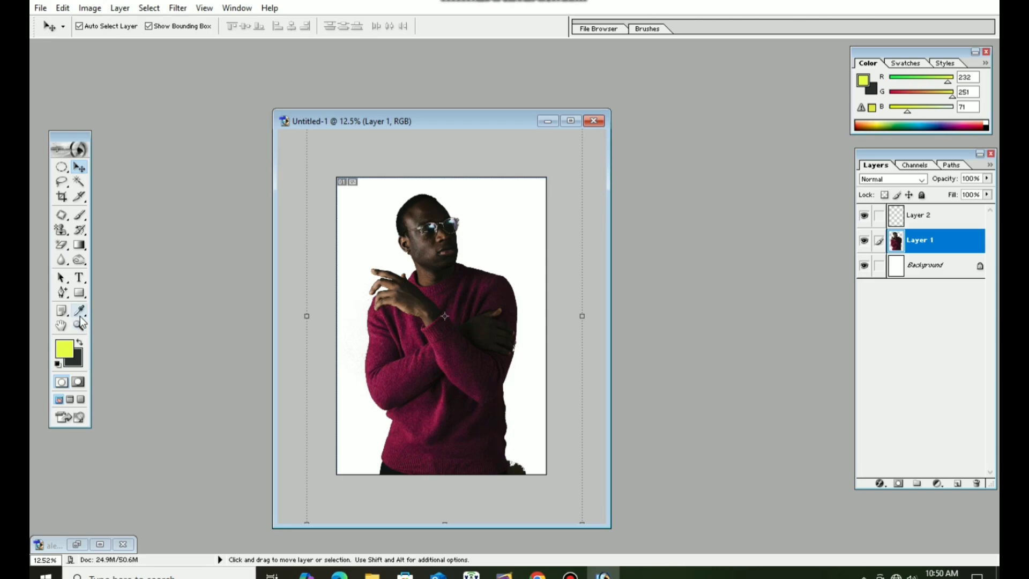
# Erase the dark backdrop remnant beside the sweater's lower right hem on Layer 1 with the 700-pixel Eraser Tool.
pyautogui.moveTo(61, 245); pyautogui.dragTo(81, 249)
pyautogui.click(110, 245)
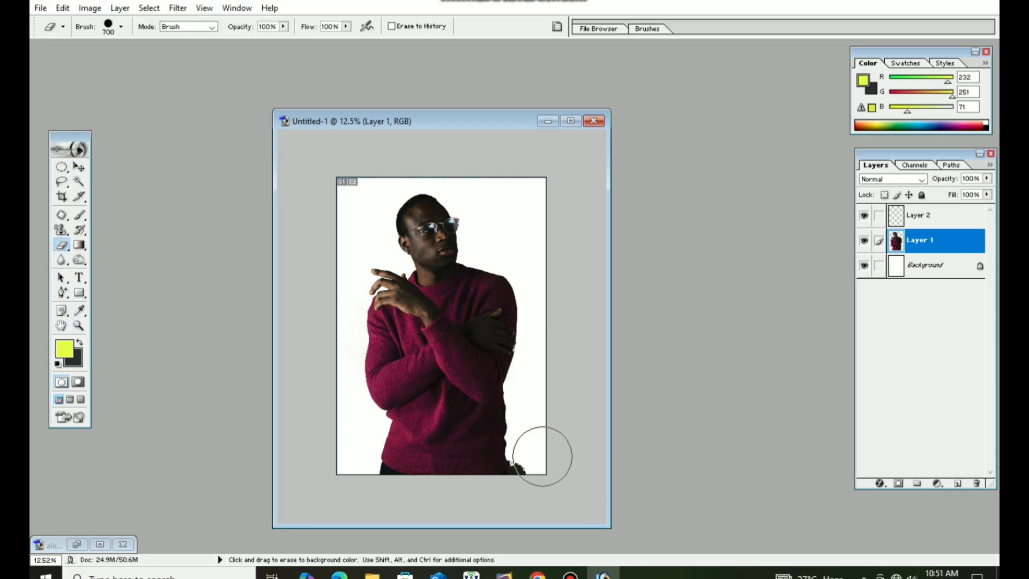
pyautogui.moveTo(540, 452); pyautogui.dragTo(538, 466)
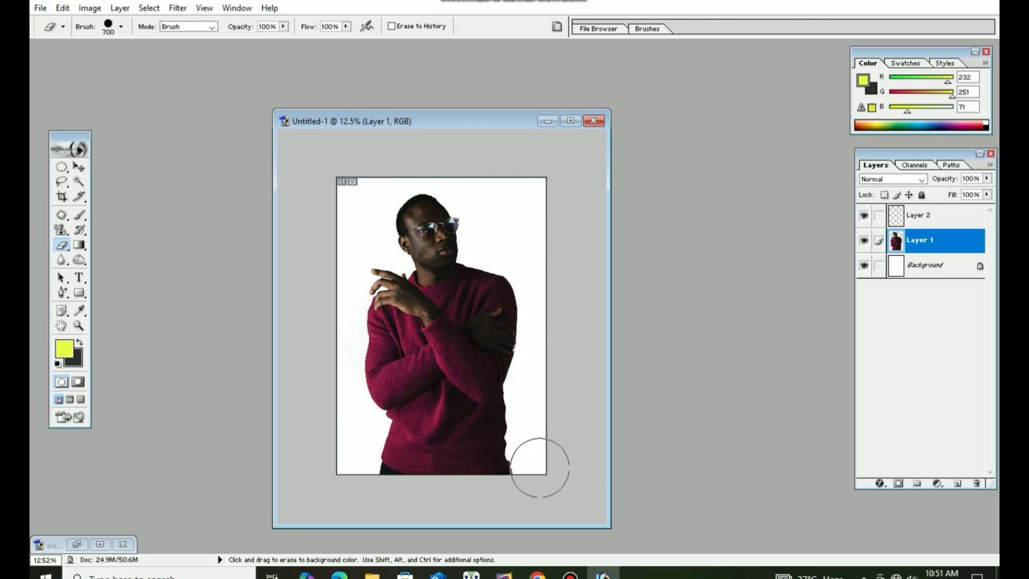
# Move the portrait up on the canvas and remove the grey backdrop strip beside the man's left-hand leg with the Magic Eraser at tolerance 32.
pyautogui.click(78, 170)
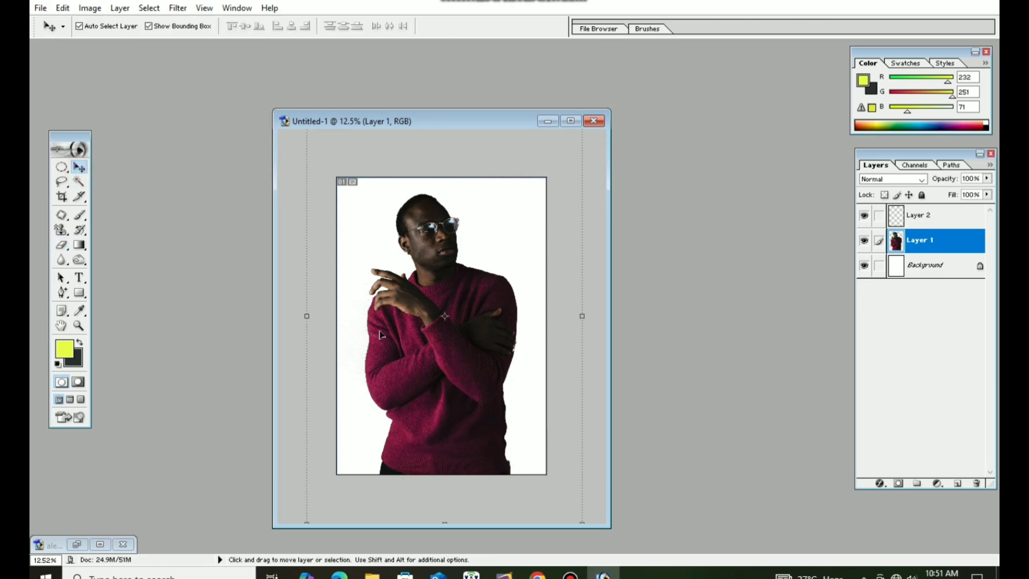
pyautogui.moveTo(425, 339); pyautogui.dragTo(437, 231)
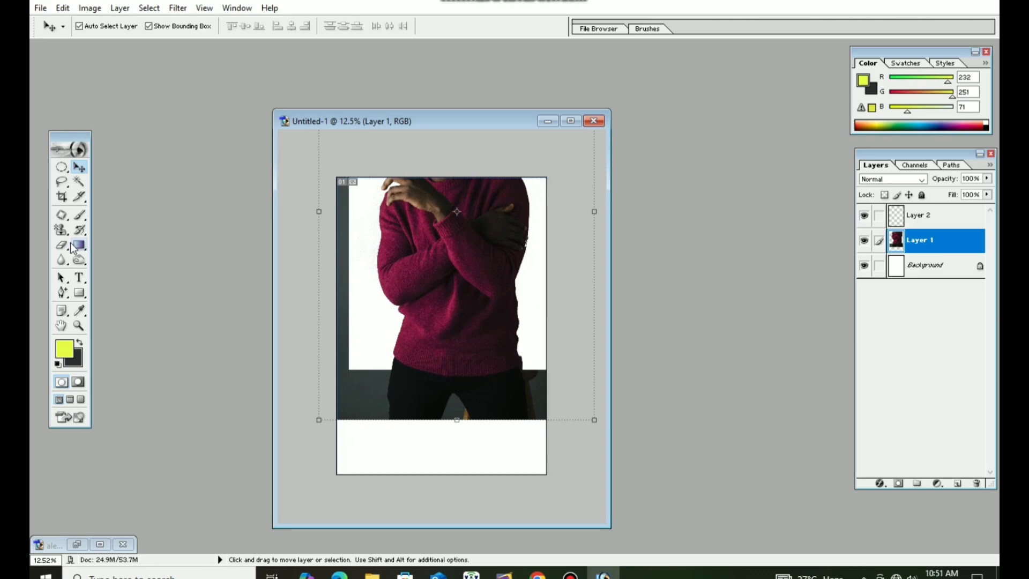
pyautogui.moveTo(64, 246); pyautogui.dragTo(102, 271)
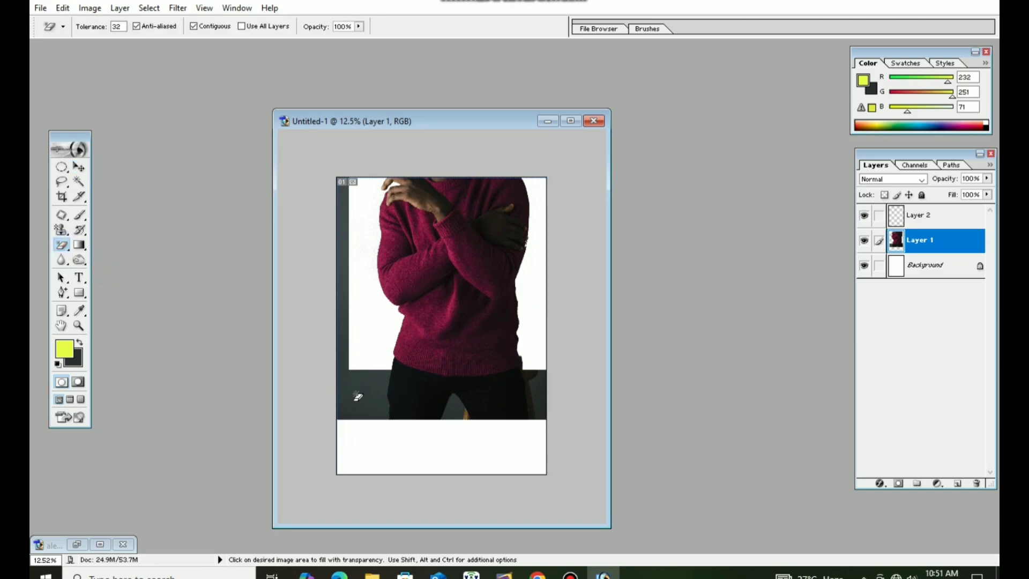
pyautogui.click(358, 396)
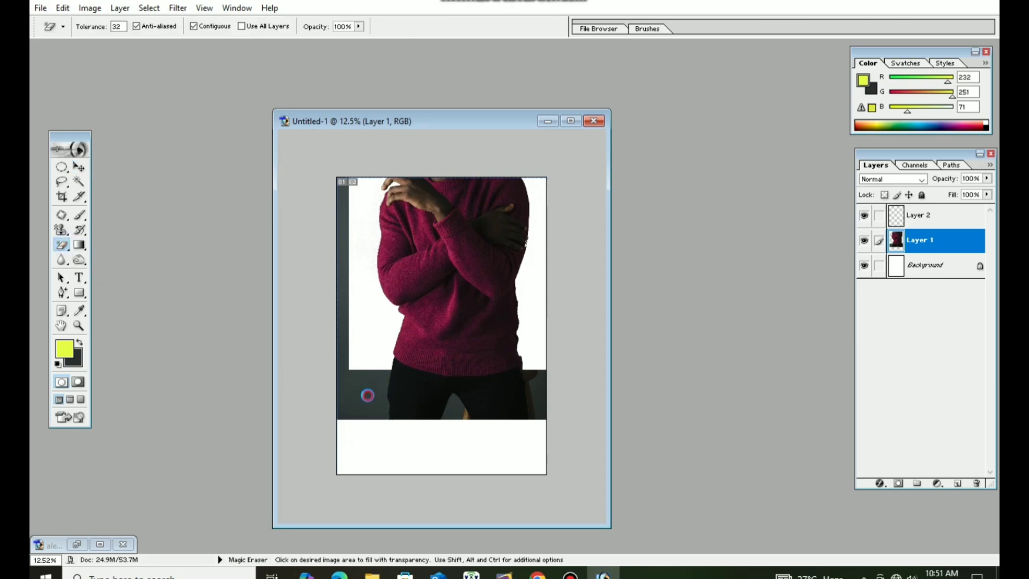
pyautogui.click(546, 383)
pyautogui.hotkey('ctrl', 'z')
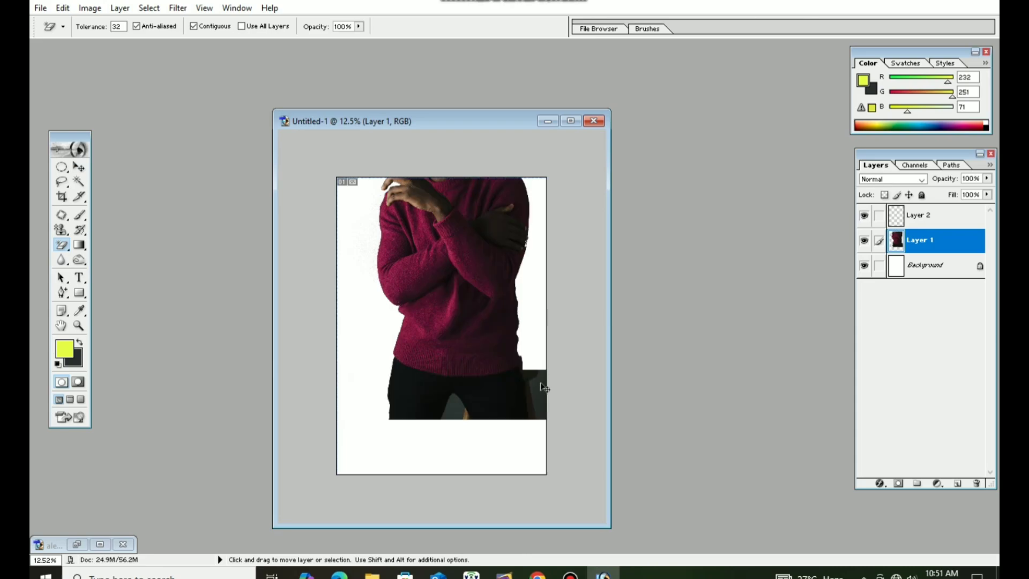
# Move the portrait back down with the Move Tool so the man's head and torso fill the canvas.
pyautogui.click(79, 166)
pyautogui.click(440, 271)
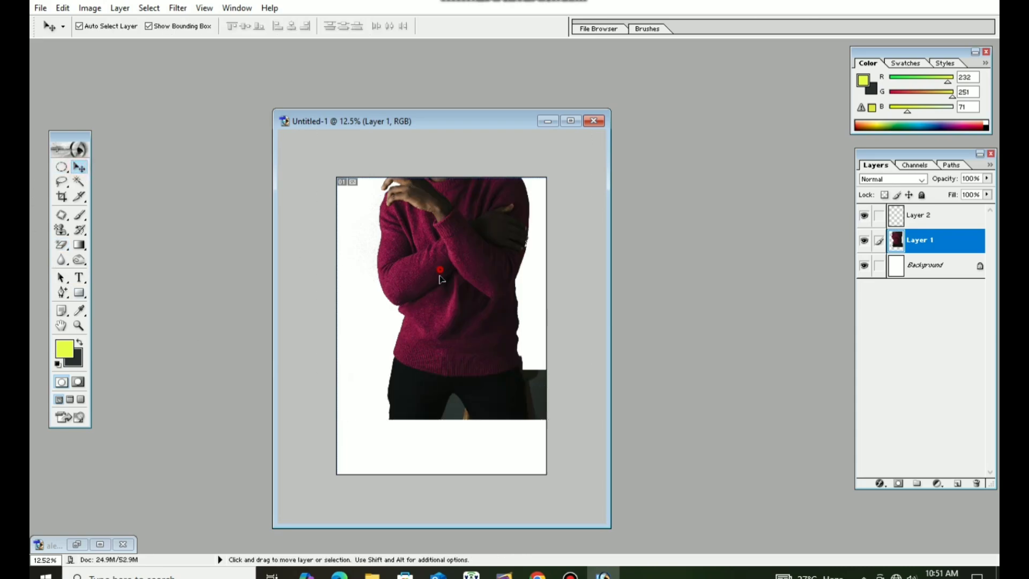
pyautogui.moveTo(439, 276); pyautogui.dragTo(428, 378)
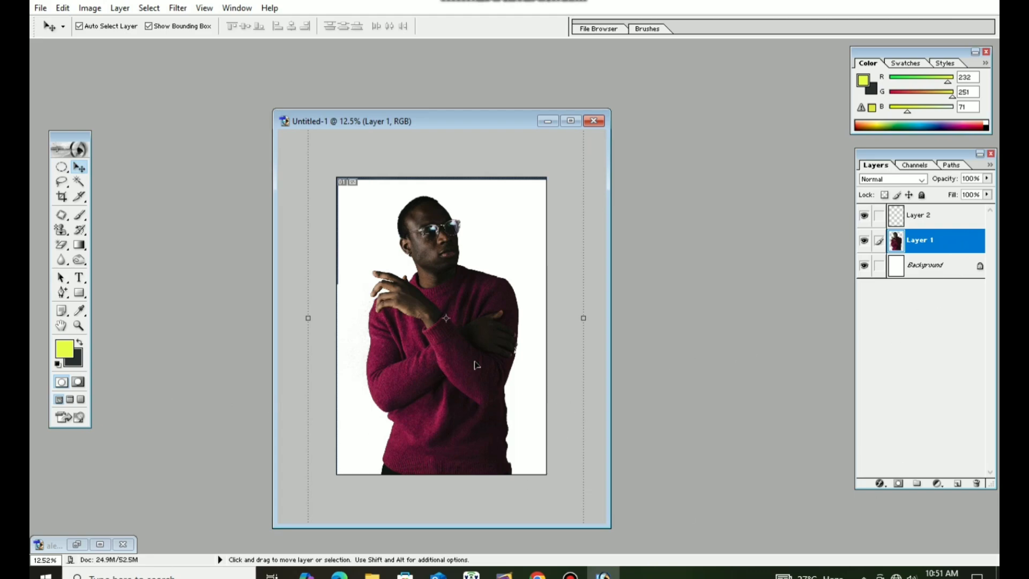
# Fill Layer 2 with crimson 9B2C56 sampled from the sweater and place Layer 1 above it.
pyautogui.click(909, 219)
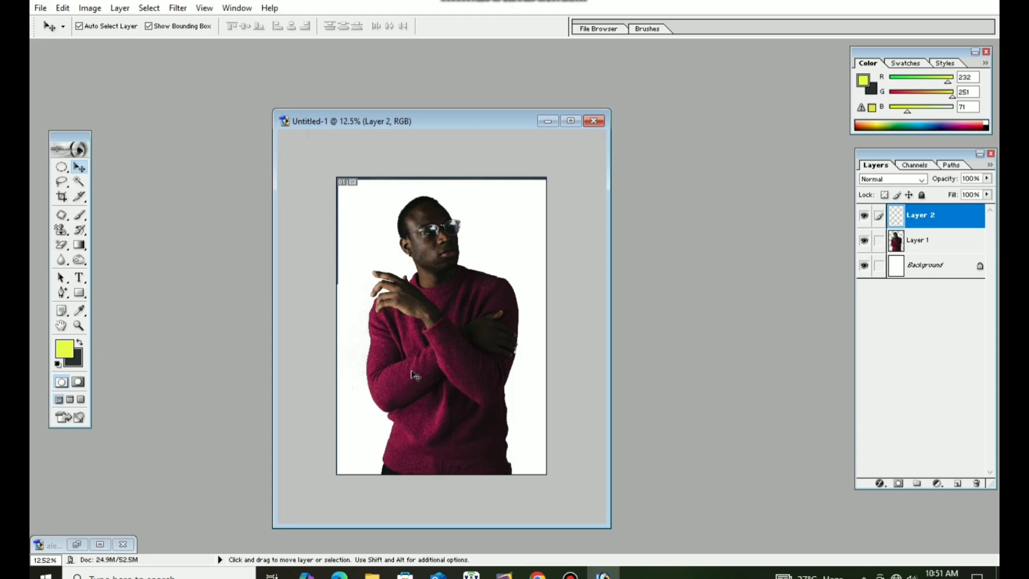
pyautogui.click(66, 355)
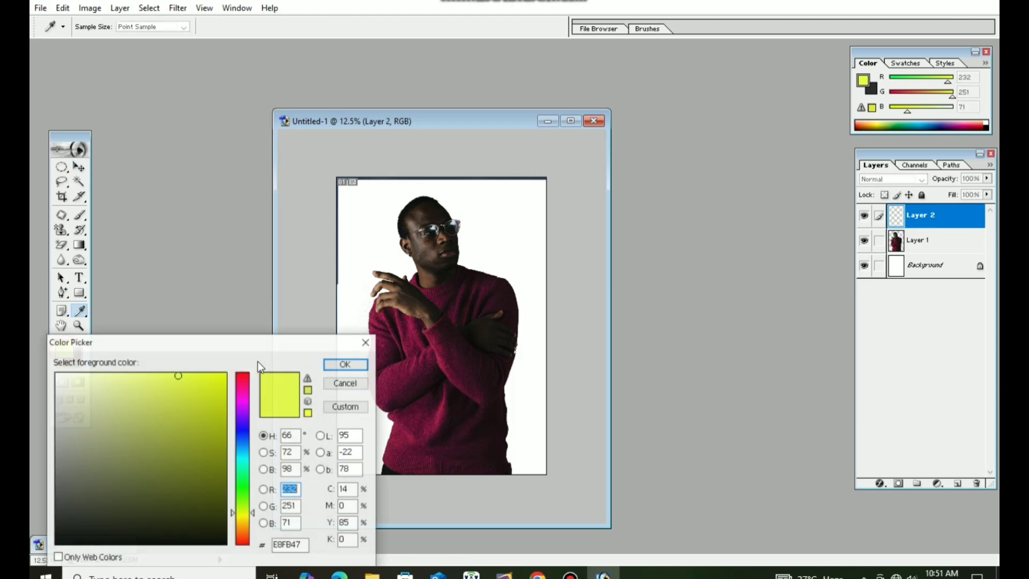
pyautogui.click(403, 367)
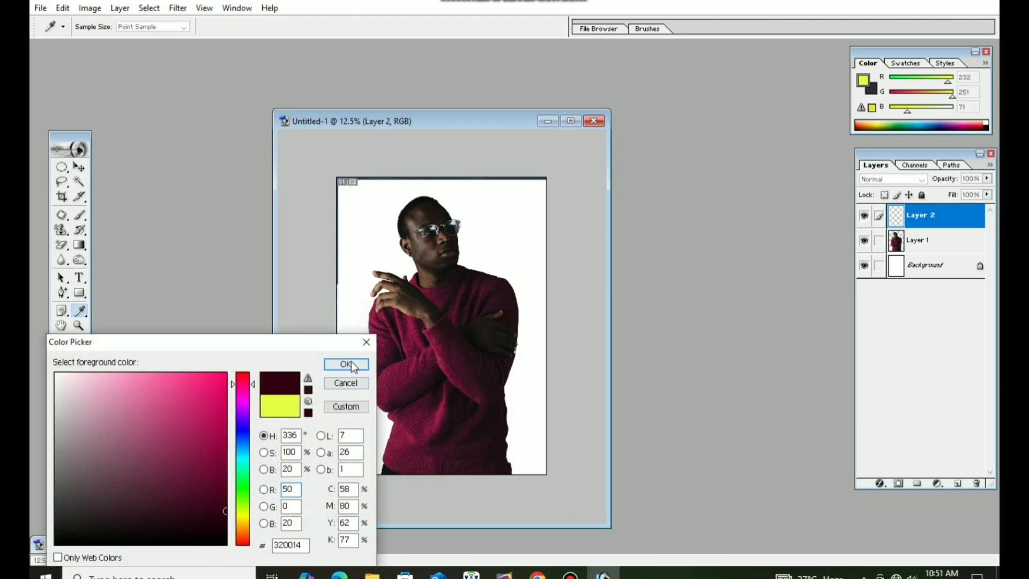
pyautogui.click(410, 339)
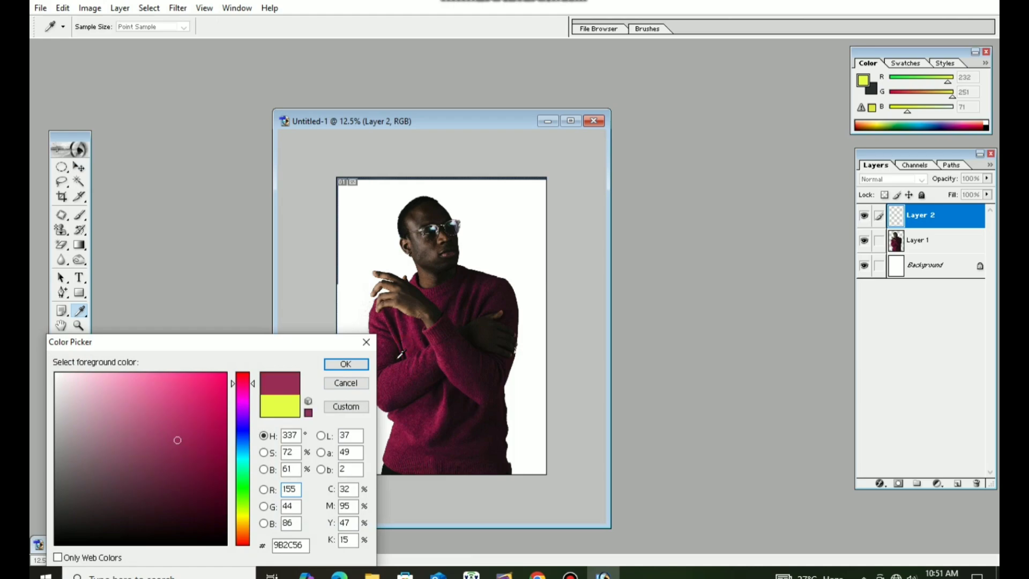
pyautogui.click(346, 364)
pyautogui.press('v')
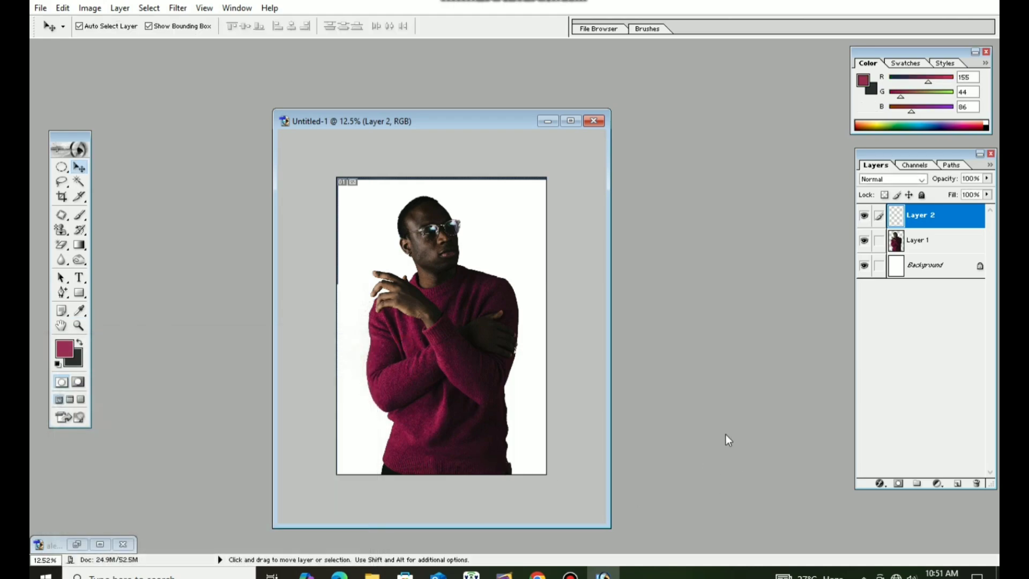
pyautogui.hotkey('alt', 'BackSpace')
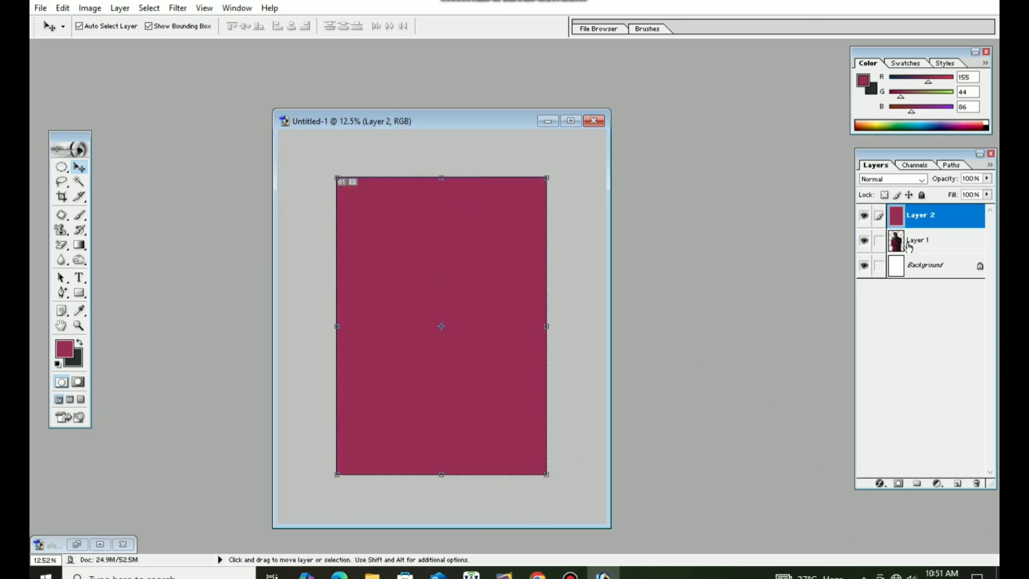
pyautogui.moveTo(904, 243); pyautogui.dragTo(904, 214)
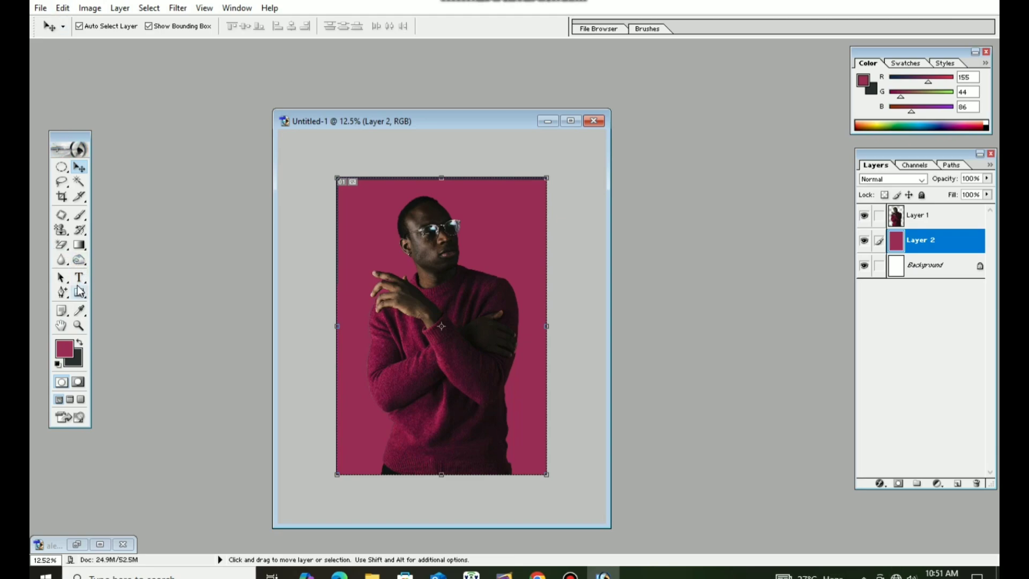
# Paint a soft white glow behind the man's head on a new layer above Layer 2 with the 1500-pixel brush.
pyautogui.click(79, 215)
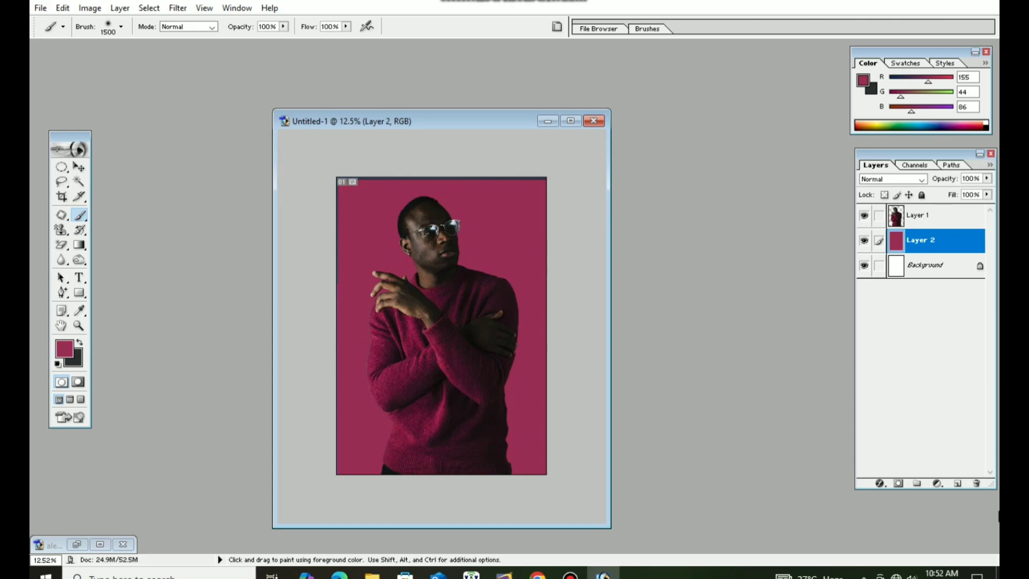
pyautogui.click(957, 484)
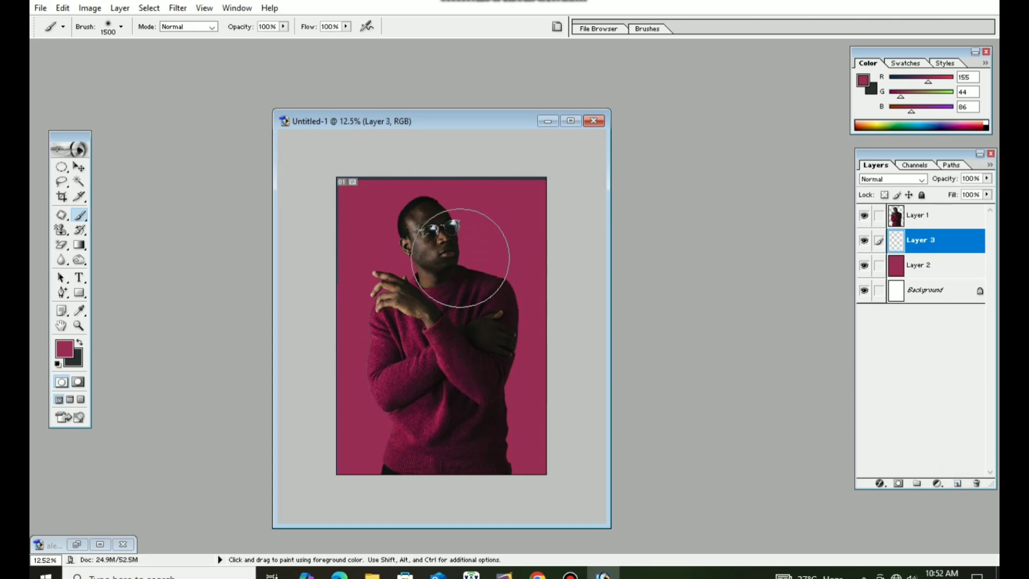
pyautogui.click(80, 343)
pyautogui.click(58, 364)
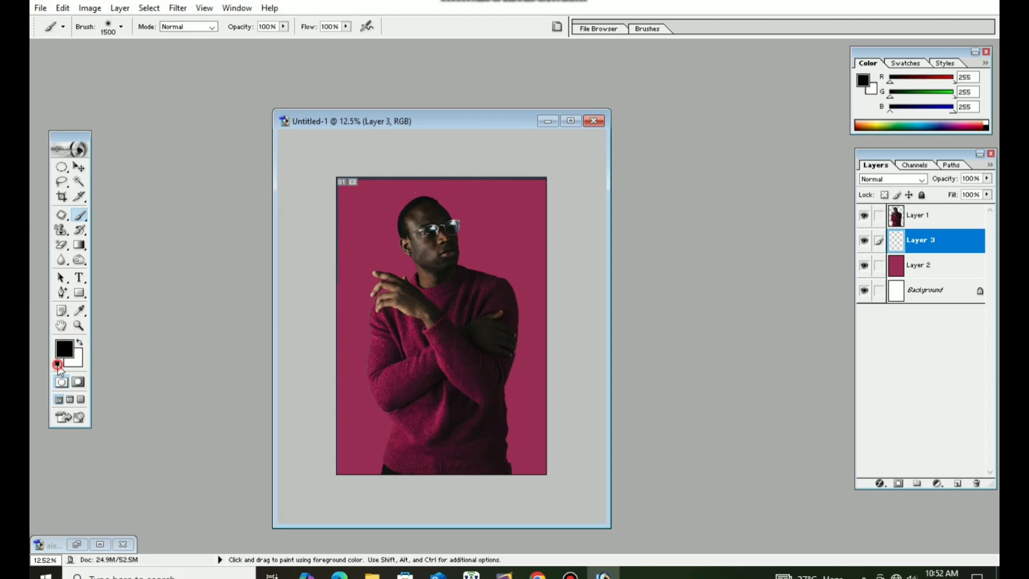
pyautogui.click(78, 343)
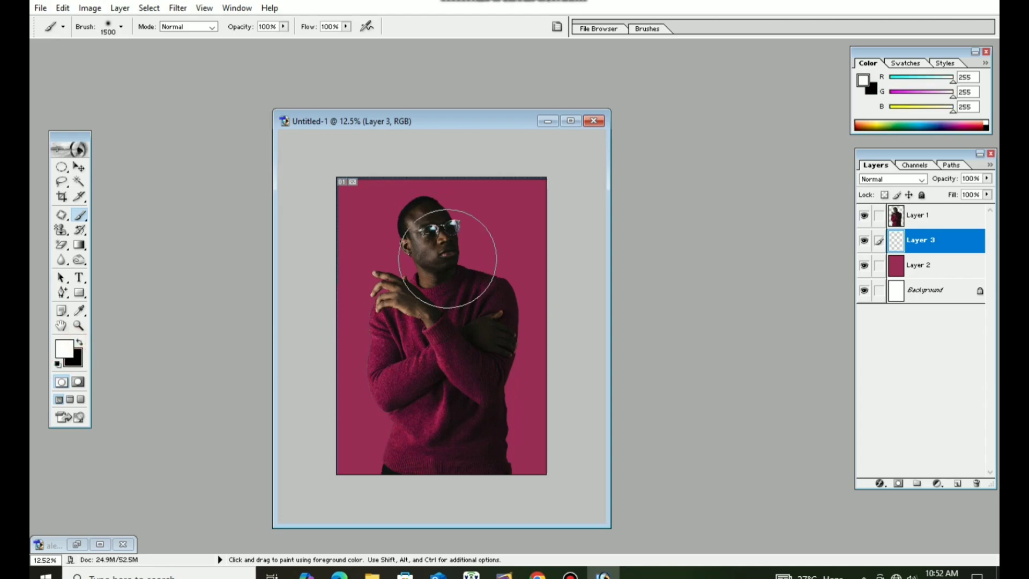
pyautogui.click(429, 236)
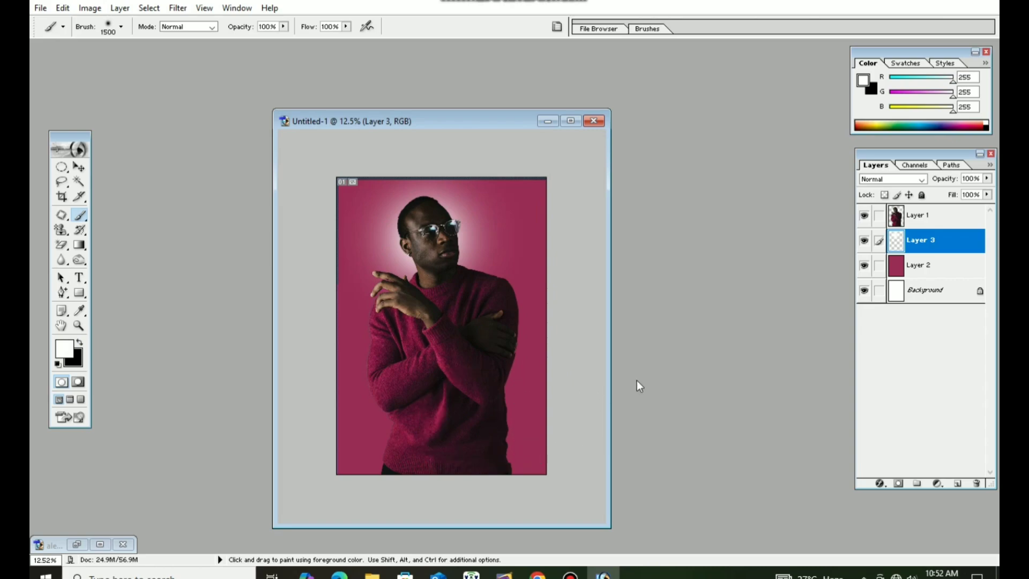
pyautogui.click(79, 167)
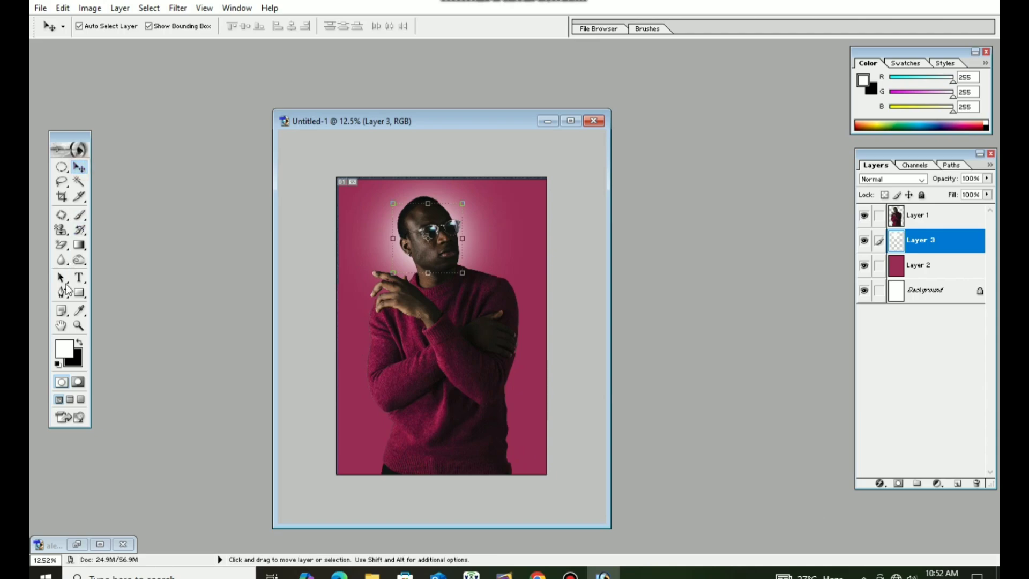
pyautogui.click(63, 245)
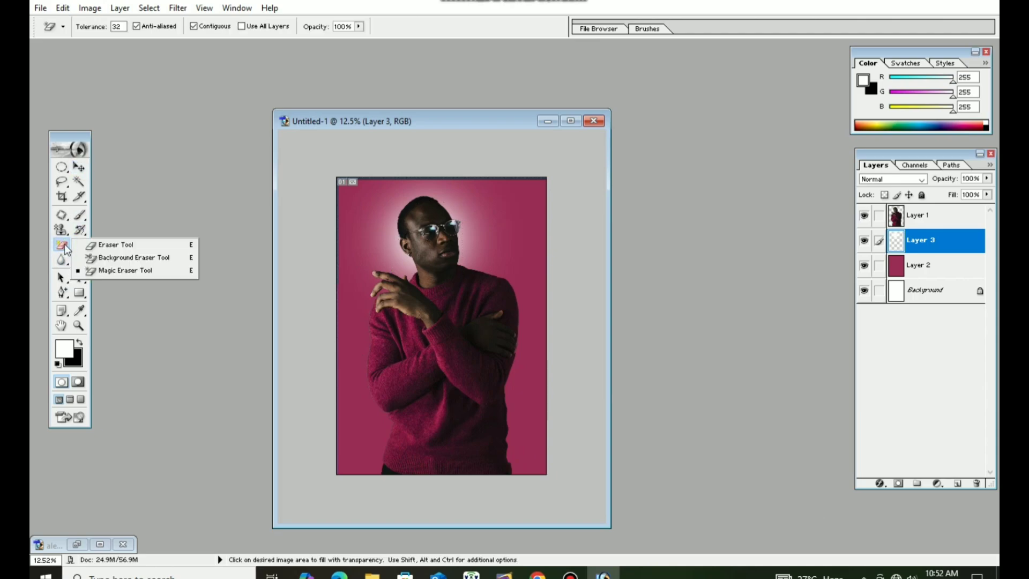
pyautogui.click(125, 277)
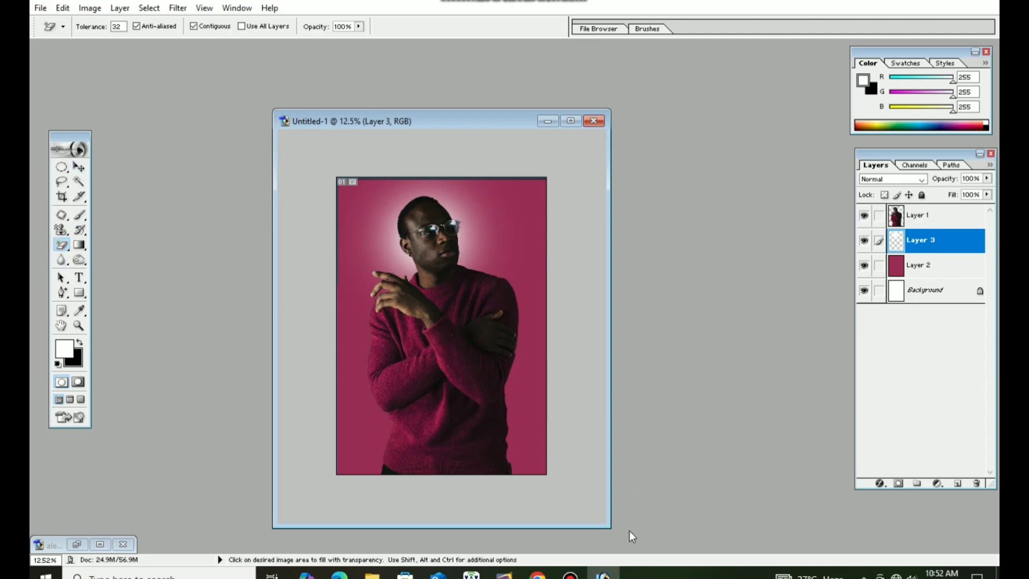
pyautogui.click(570, 574)
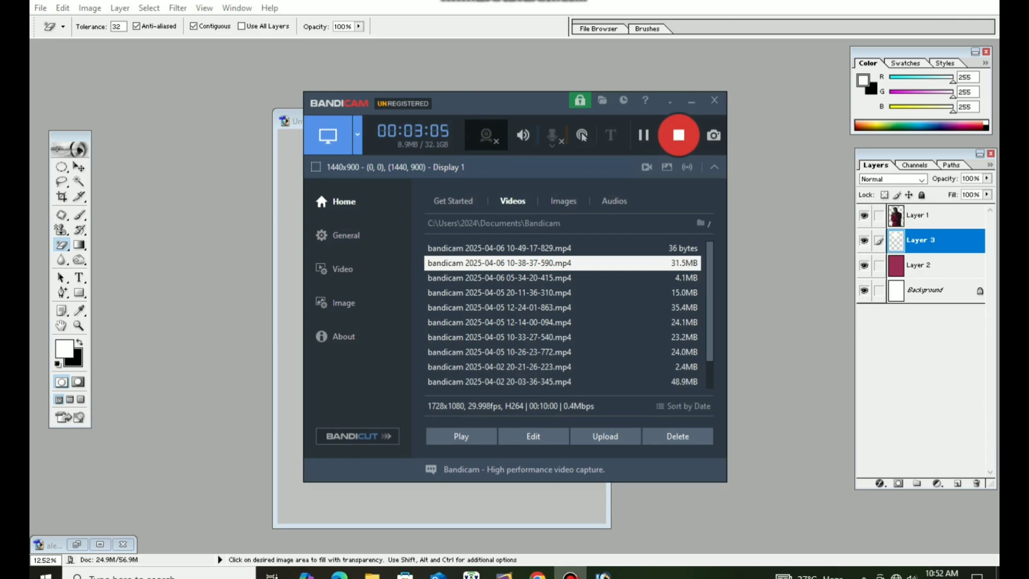
pyautogui.click(570, 575)
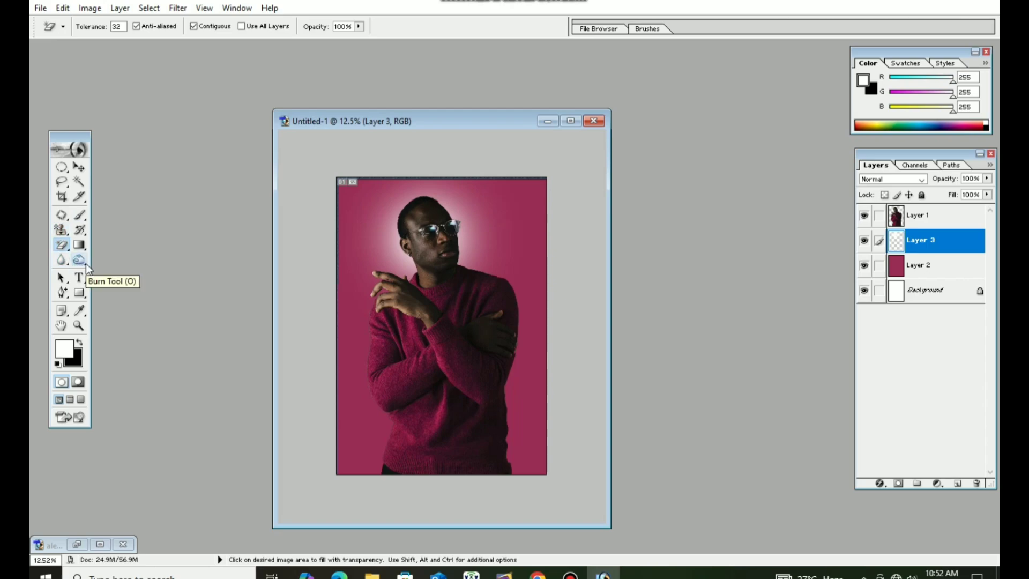
pyautogui.hotkey('ctrl', '-')
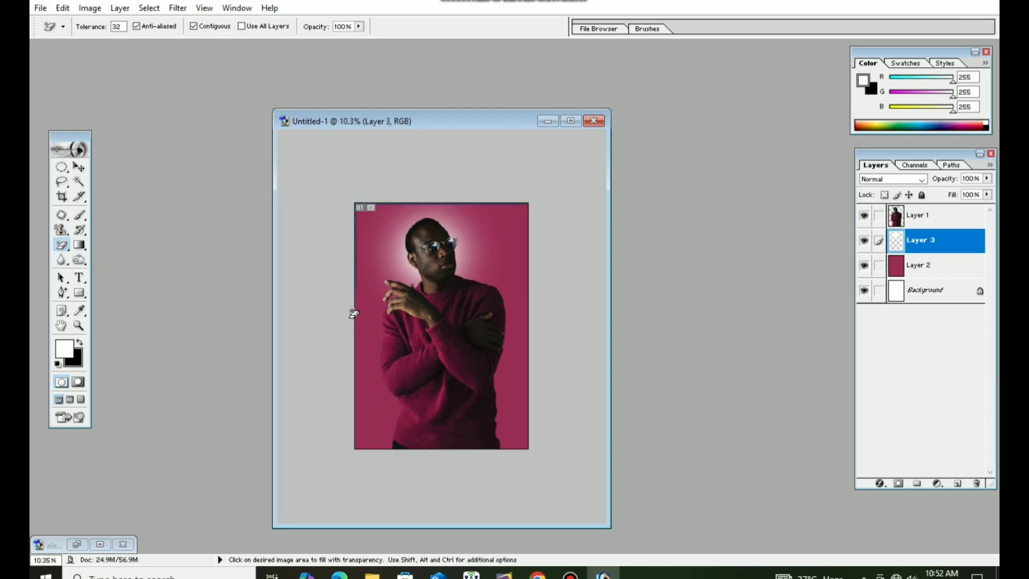
pyautogui.hotkey('ctrl', 'z')
pyautogui.hotkey('ctrl', 'z')
pyautogui.hotkey('ctrl', 'z')
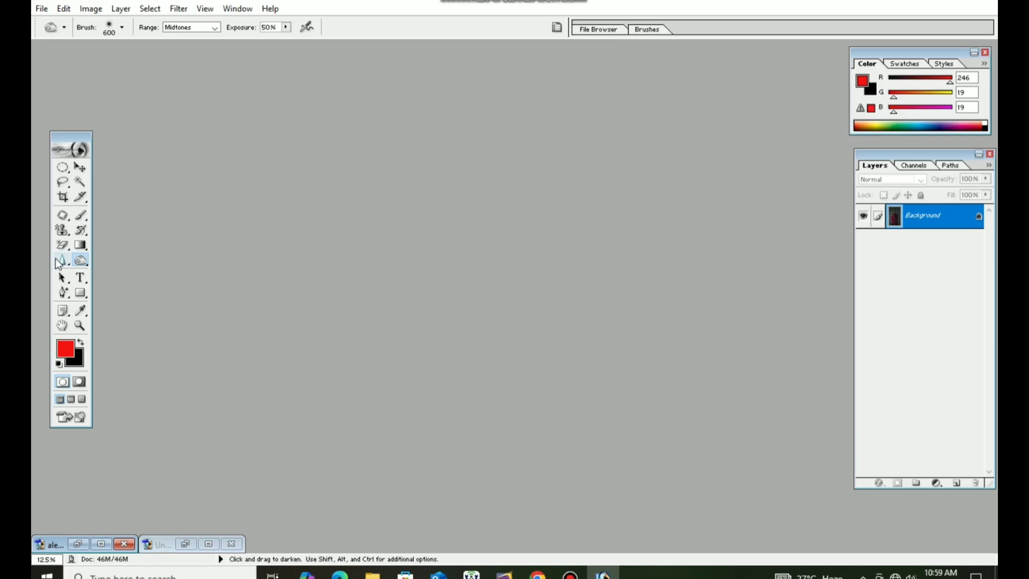
# Choose the Blur Tool and bring up the dialog for opening an image from the Pictures folder.
pyautogui.click(63, 259)
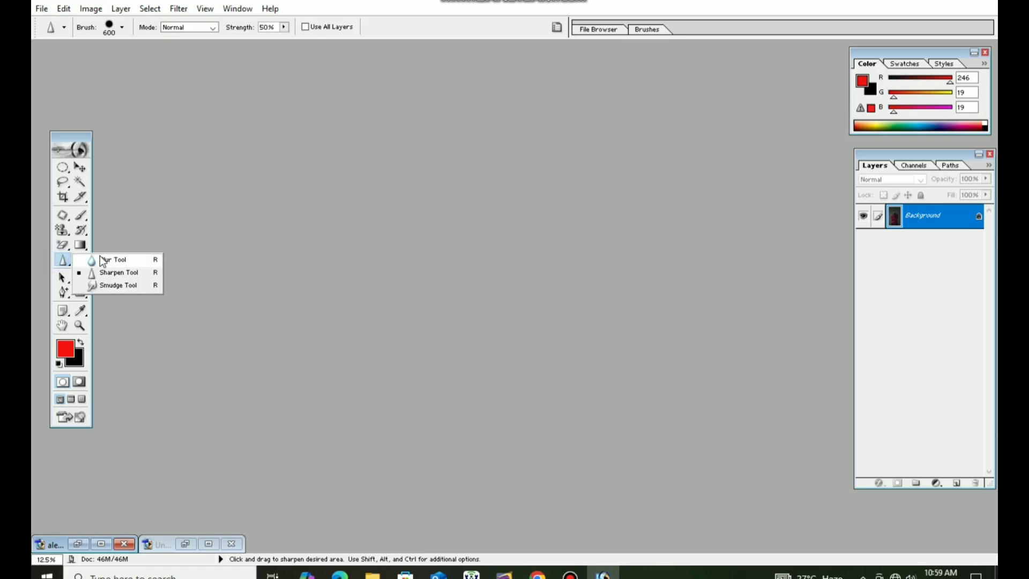
pyautogui.click(103, 261)
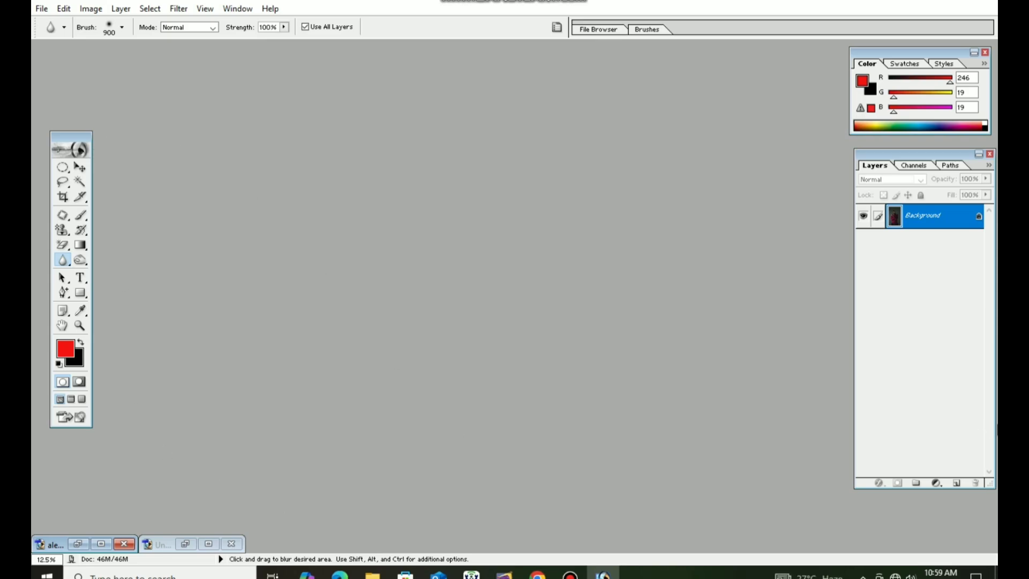
pyautogui.click(61, 9)
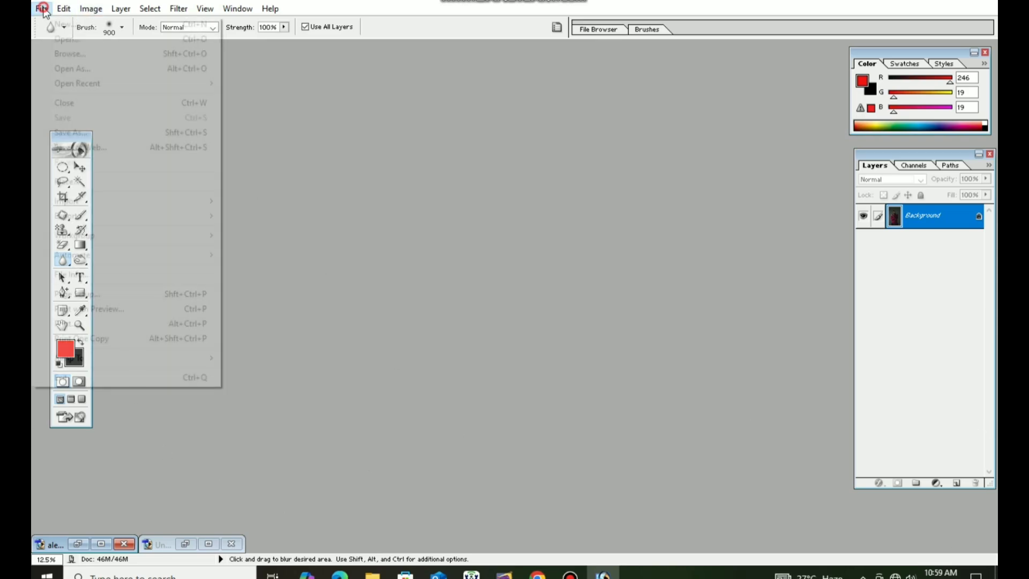
pyautogui.click(41, 8)
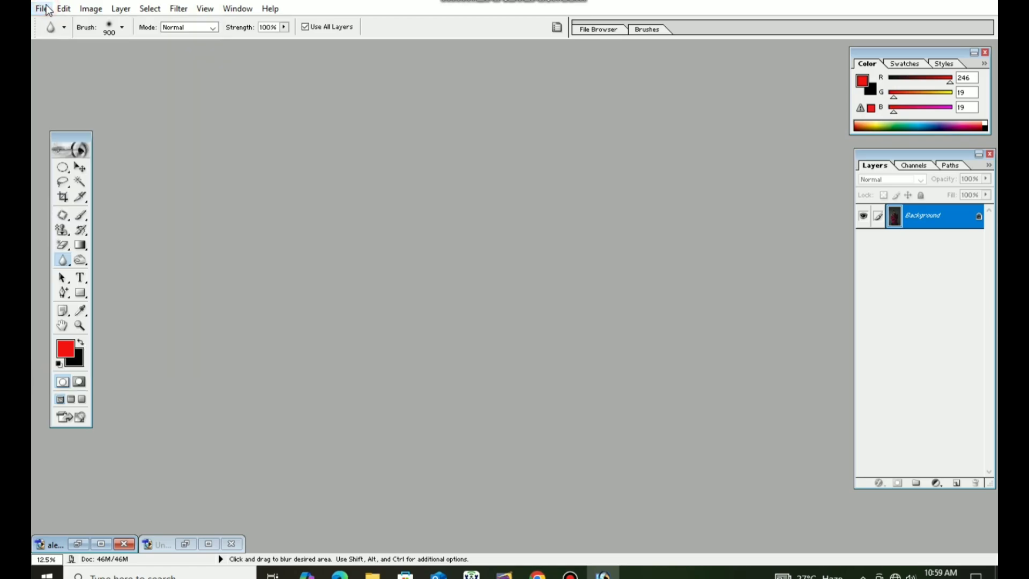
pyautogui.click(42, 9)
pyautogui.click(65, 38)
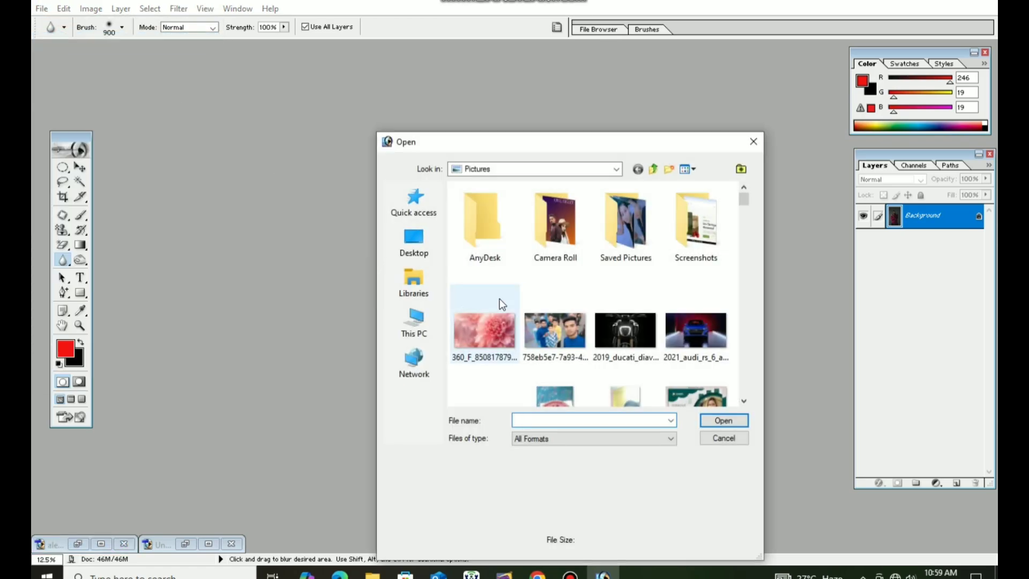
# Browse the image thumbnails in the Pictures folder for a photo suited to the blur demonstration.
pyautogui.scroll(-5, 597, 330)
pyautogui.scroll(-10, 597, 326)
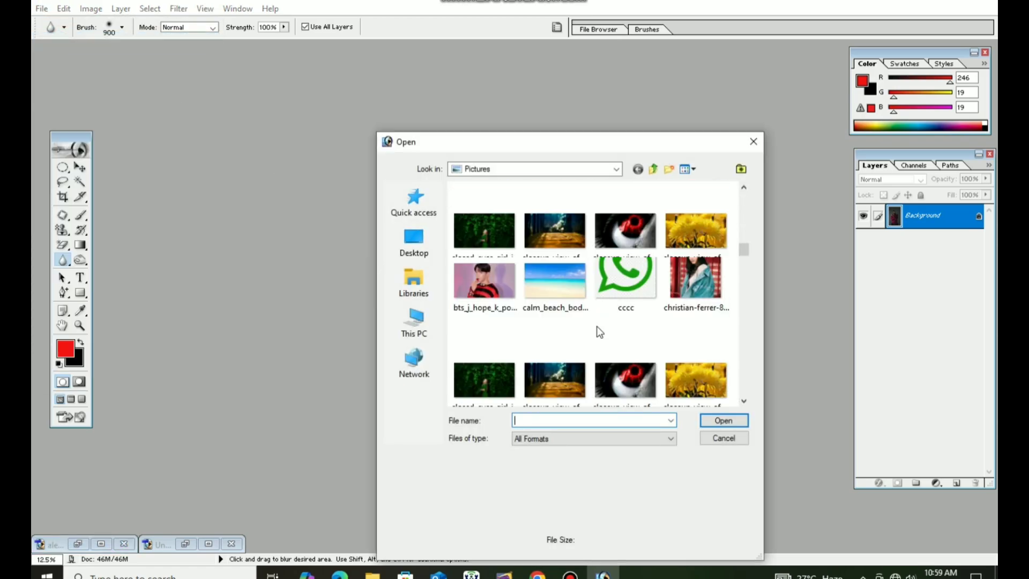
pyautogui.scroll(-5, 547, 347)
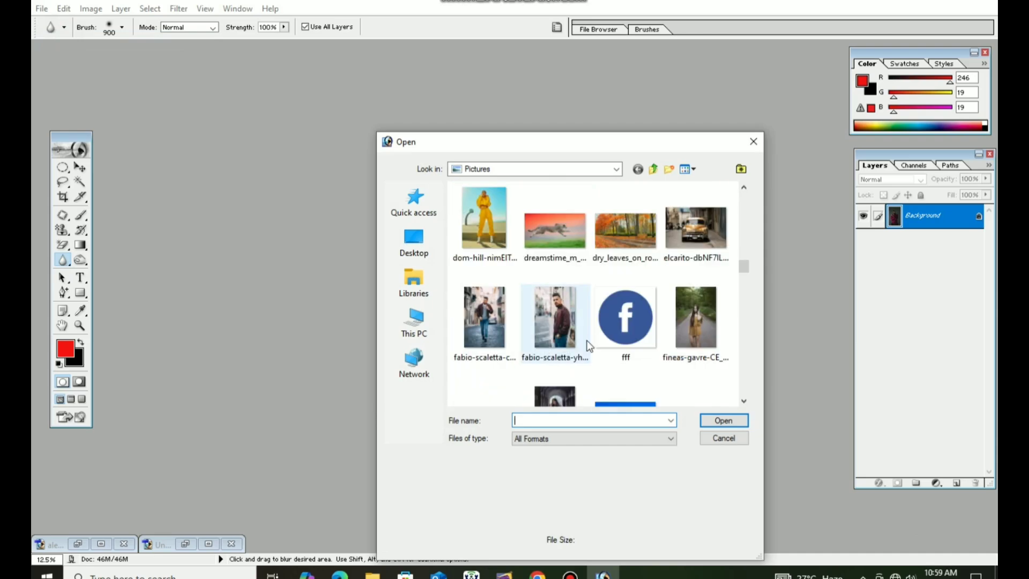
pyautogui.scroll(-3, 697, 315)
pyautogui.scroll(-3, 688, 327)
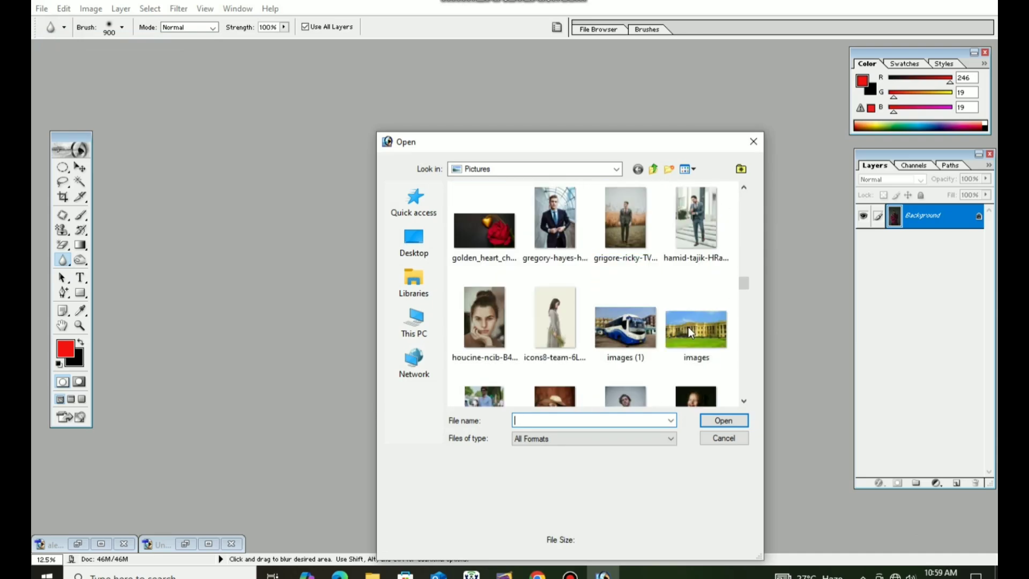
pyautogui.scroll(-2, 692, 342)
pyautogui.scroll(-3, 693, 345)
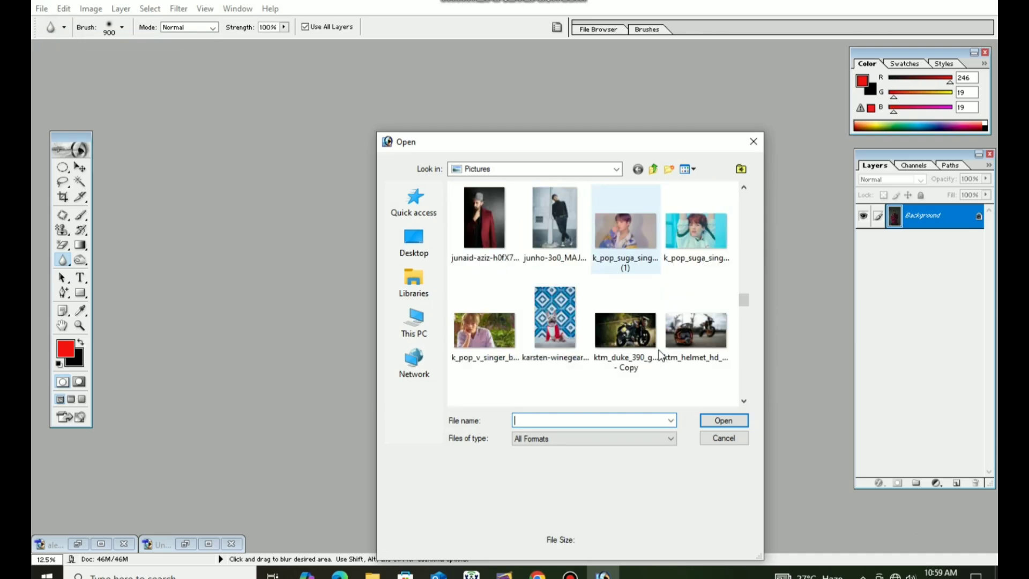
pyautogui.scroll(-2, 598, 345)
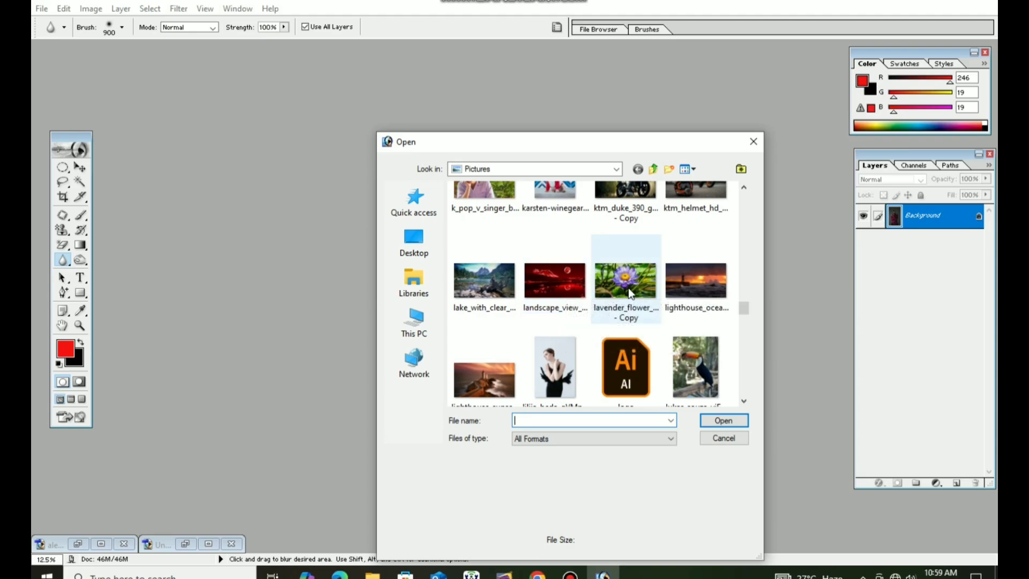
pyautogui.scroll(-4, 635, 309)
pyautogui.scroll(-3, 645, 330)
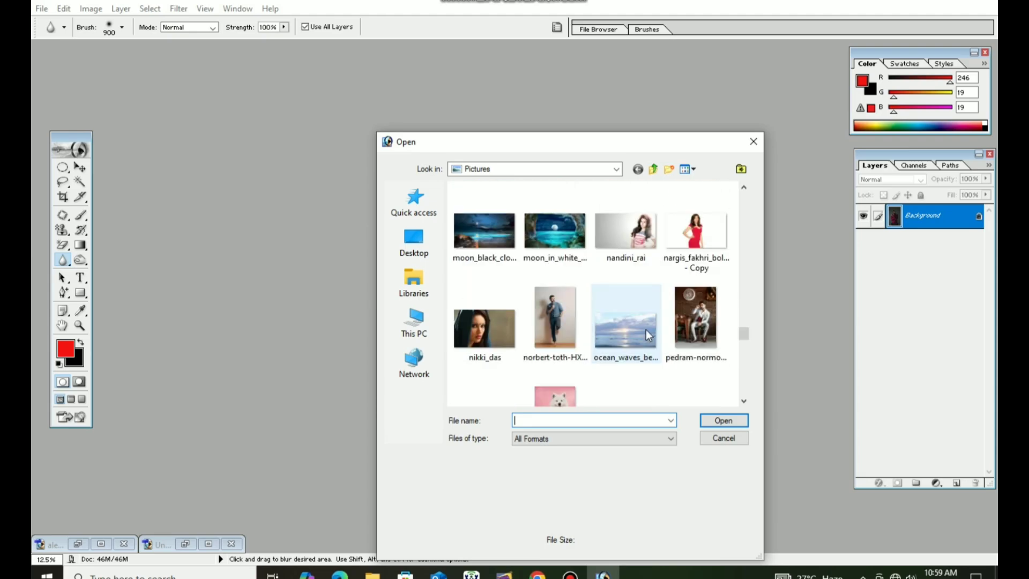
pyautogui.scroll(-3, 551, 330)
pyautogui.scroll(-3, 627, 320)
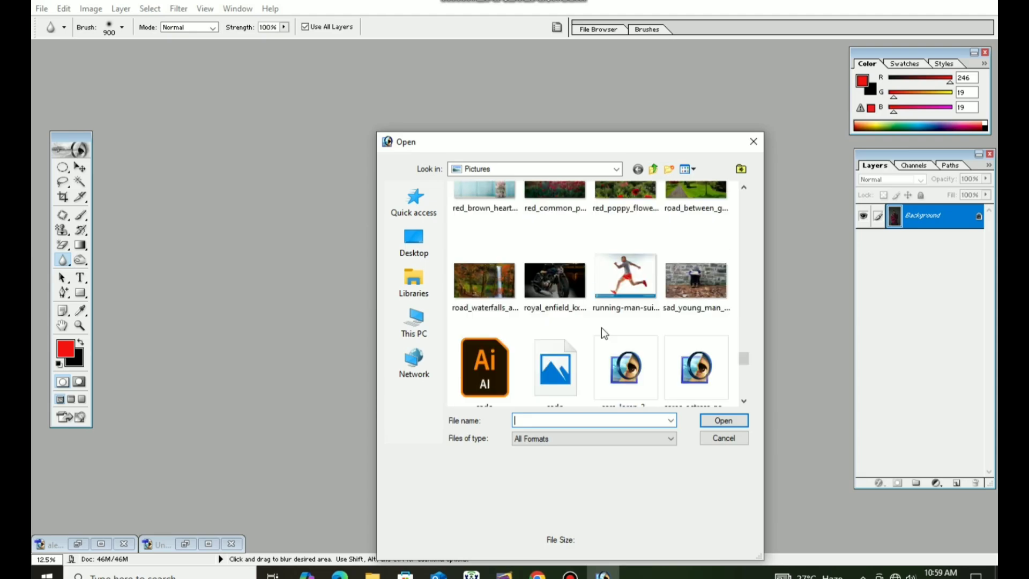
pyautogui.scroll(-5, 661, 336)
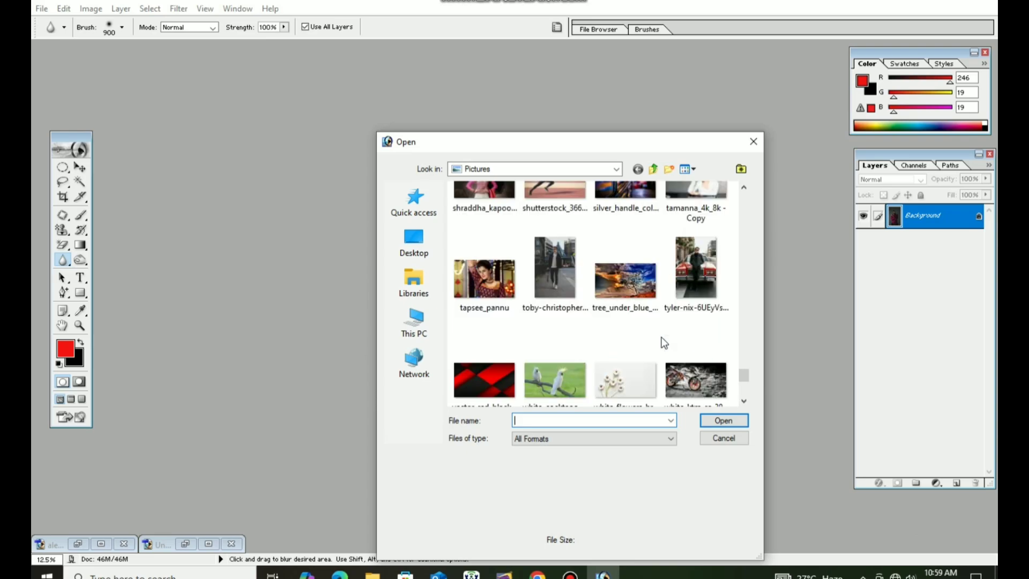
pyautogui.scroll(-4, 600, 329)
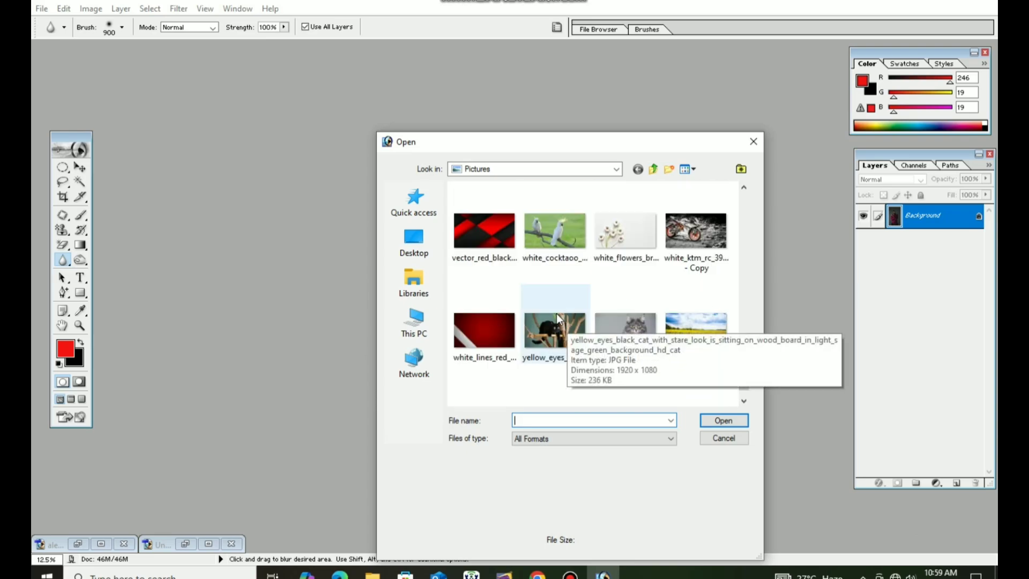
pyautogui.scroll(-1, 557, 316)
pyautogui.scroll(15, 554, 316)
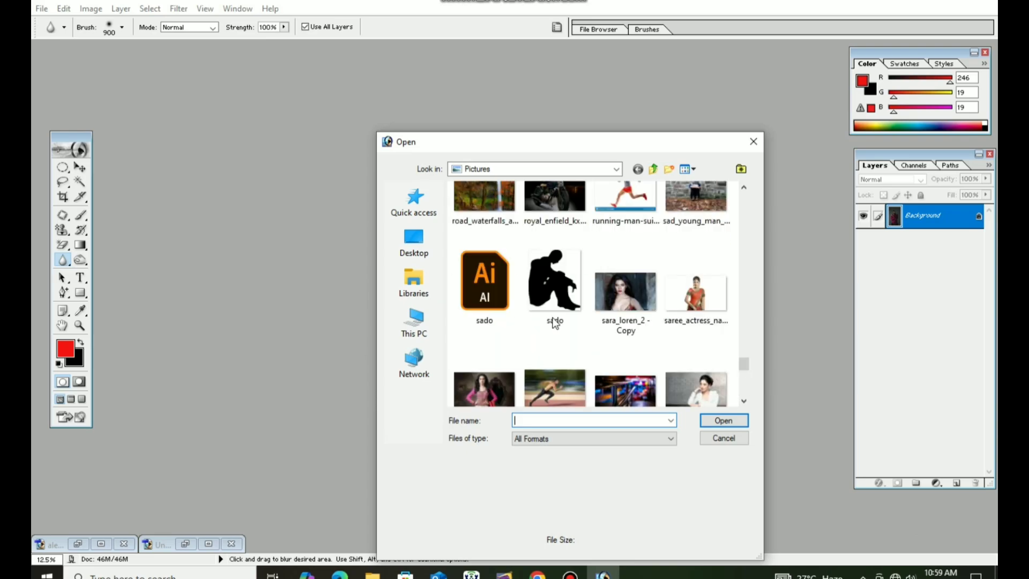
pyautogui.scroll(6, 551, 317)
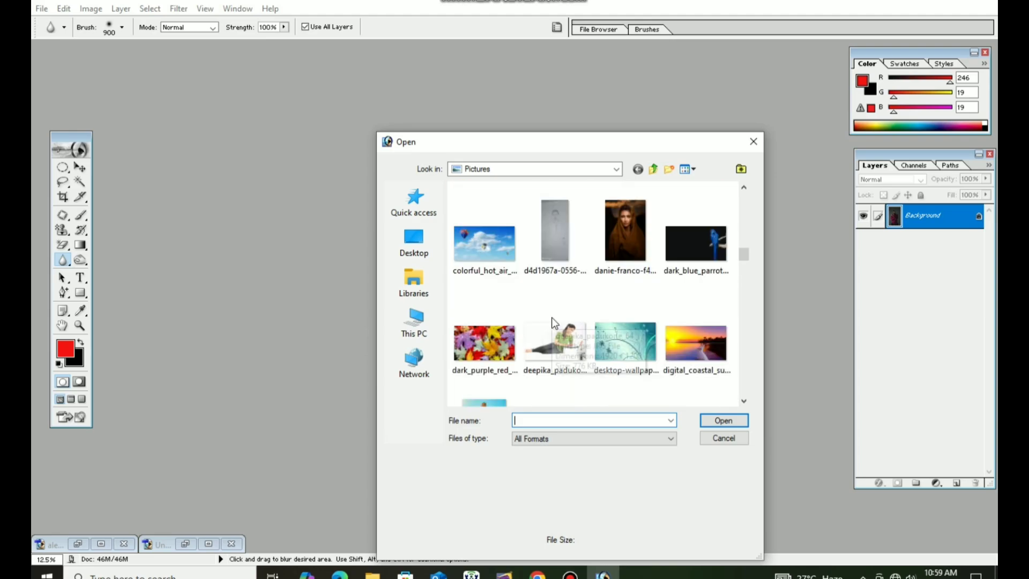
pyautogui.scroll(3, 614, 336)
pyautogui.scroll(10, 614, 333)
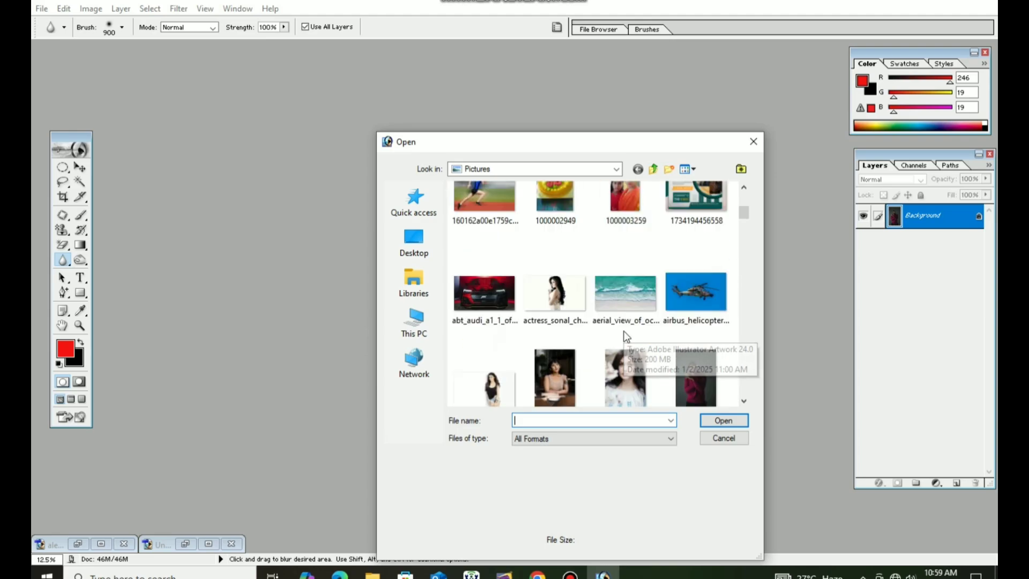
# Open the close-up photo of yellow chrysanthemums and move its window to the middle of the workspace.
pyautogui.scroll(-12, 627, 335)
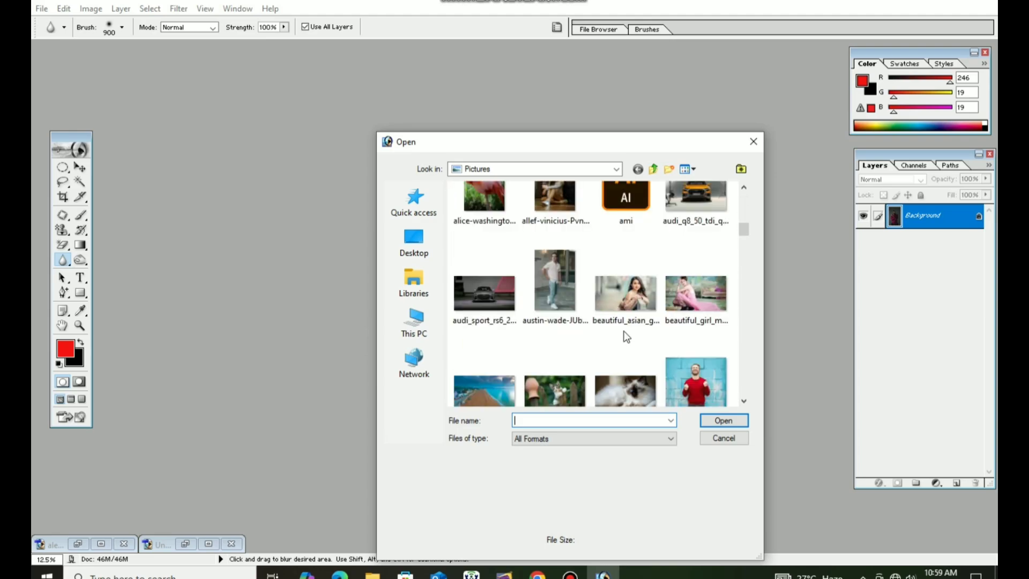
pyautogui.click(712, 300)
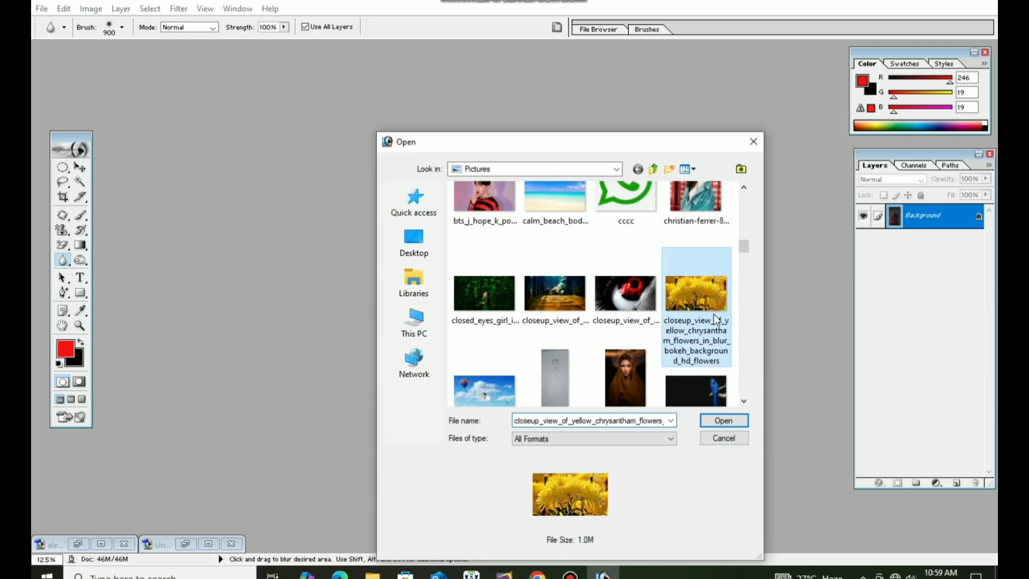
pyautogui.click(725, 421)
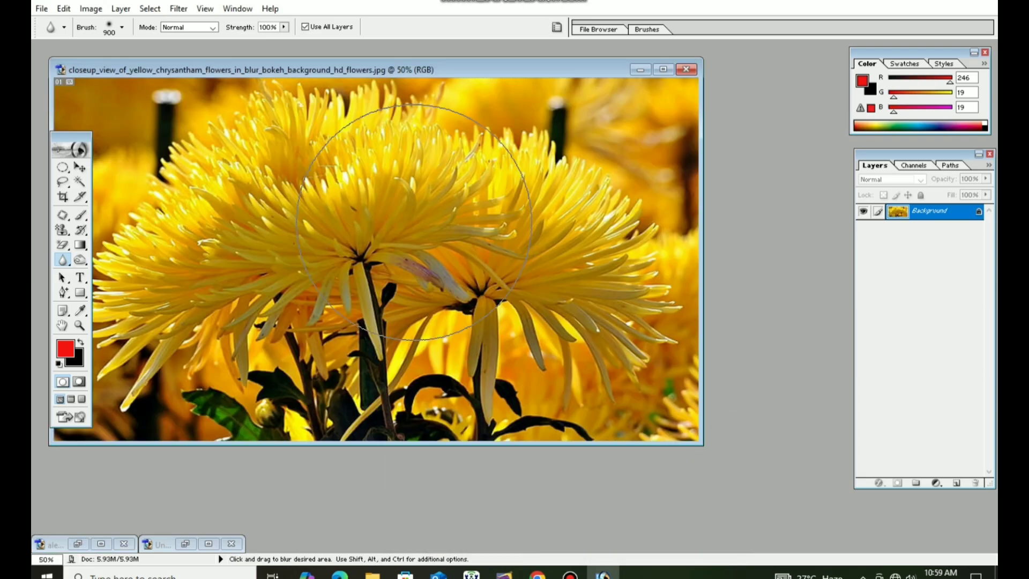
pyautogui.moveTo(368, 68); pyautogui.dragTo(470, 124)
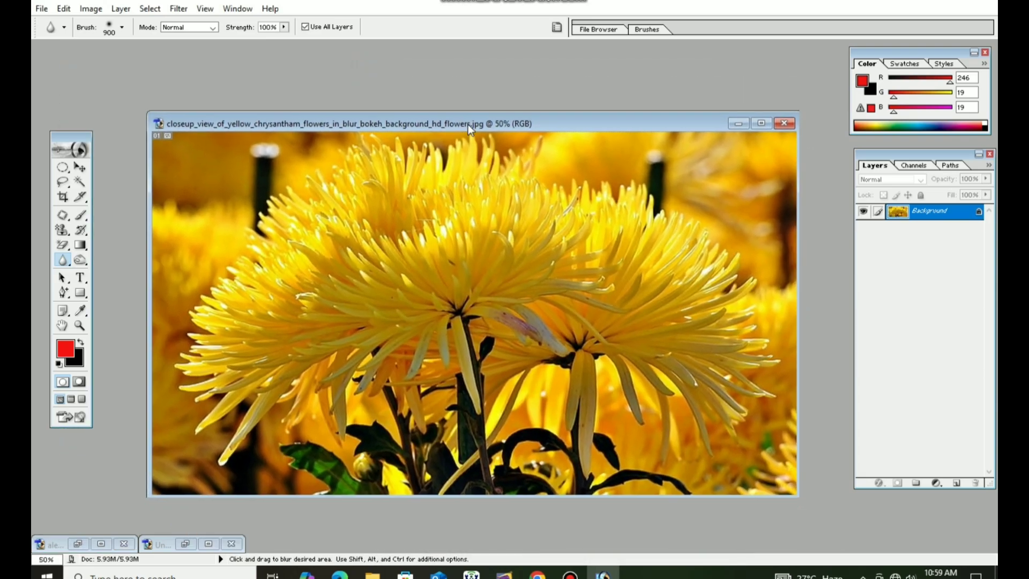
# Try to shift the flower photo on the Background layer with the Move Tool.
pyautogui.rightClick(63, 260)
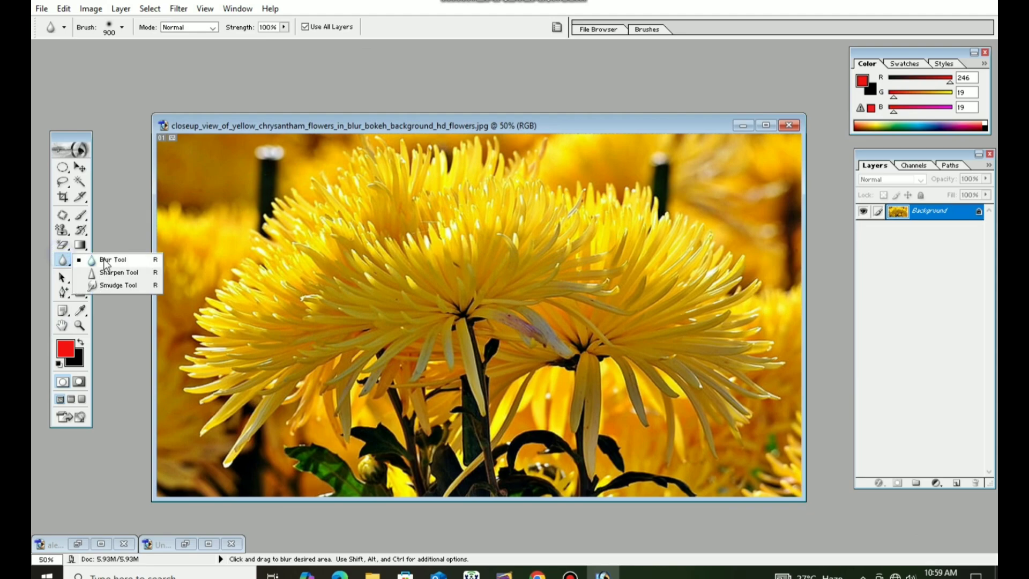
pyautogui.click(104, 259)
pyautogui.click(80, 166)
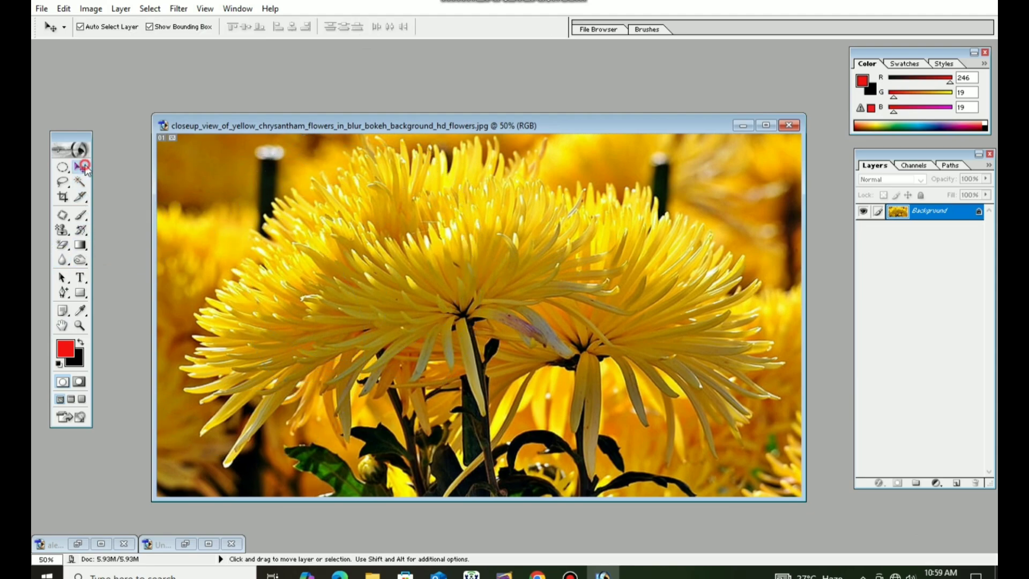
pyautogui.moveTo(399, 227); pyautogui.dragTo(468, 220)
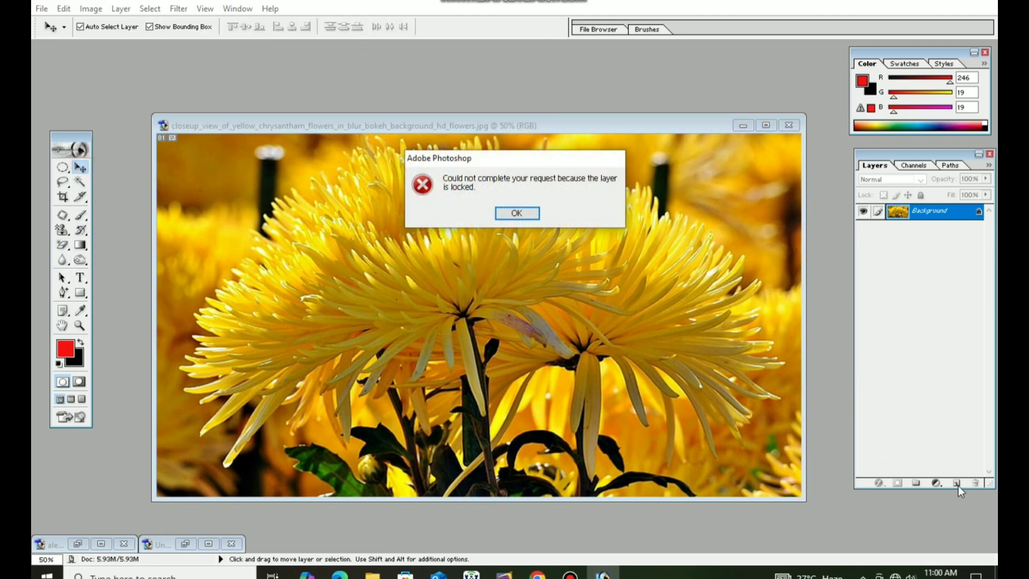
pyautogui.click(518, 213)
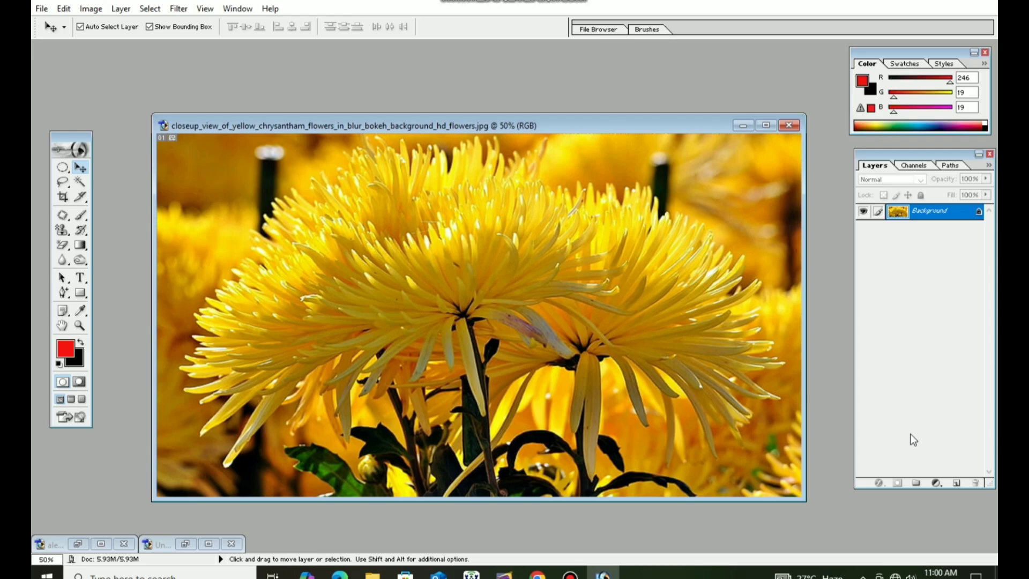
# Add an empty layer above the Background and try again to move the flower photo with the Move Tool.
pyautogui.click(958, 483)
pyautogui.moveTo(433, 267); pyautogui.dragTo(511, 263)
pyautogui.click(510, 212)
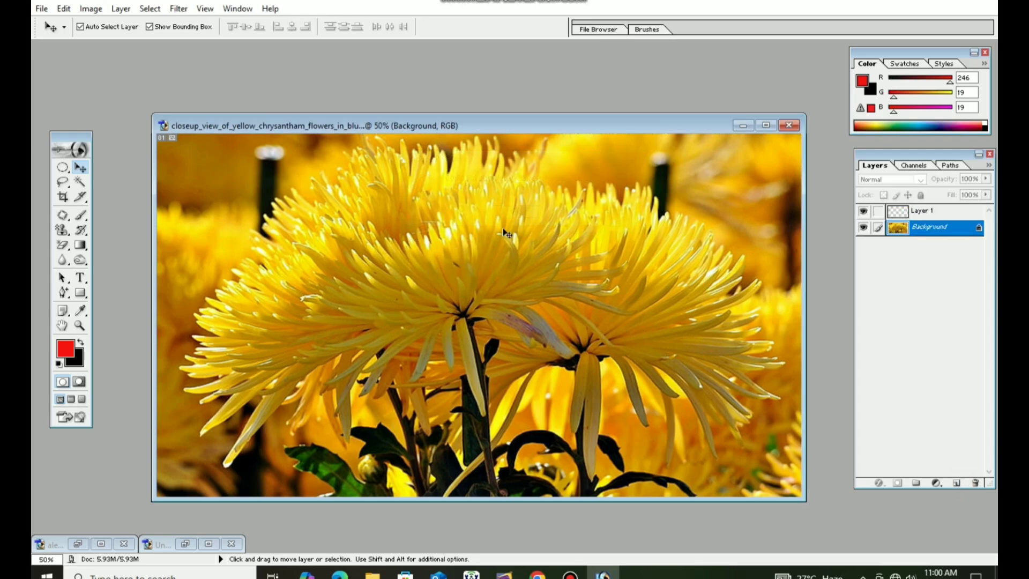
pyautogui.moveTo(559, 139); pyautogui.dragTo(535, 133)
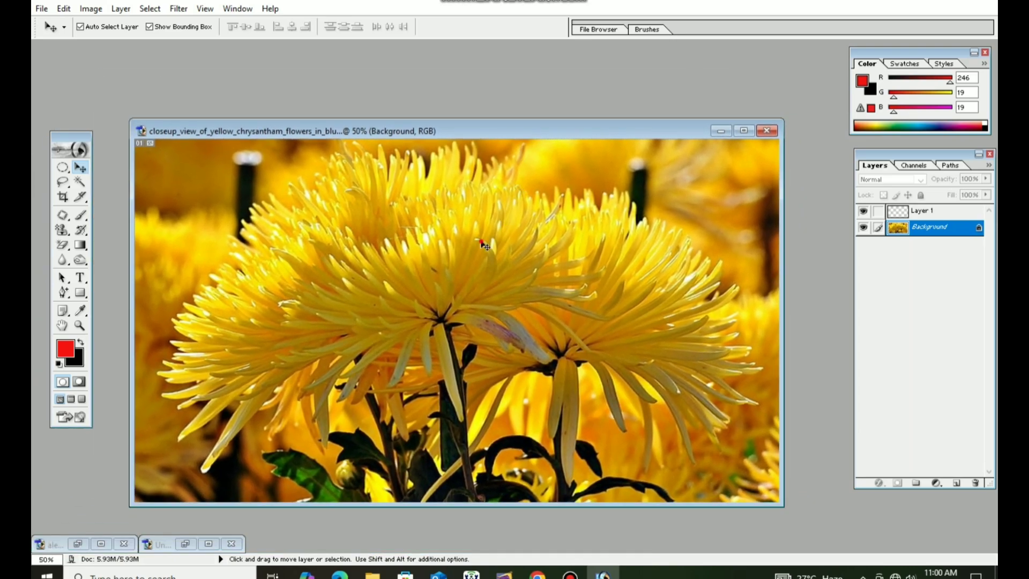
pyautogui.click(514, 252)
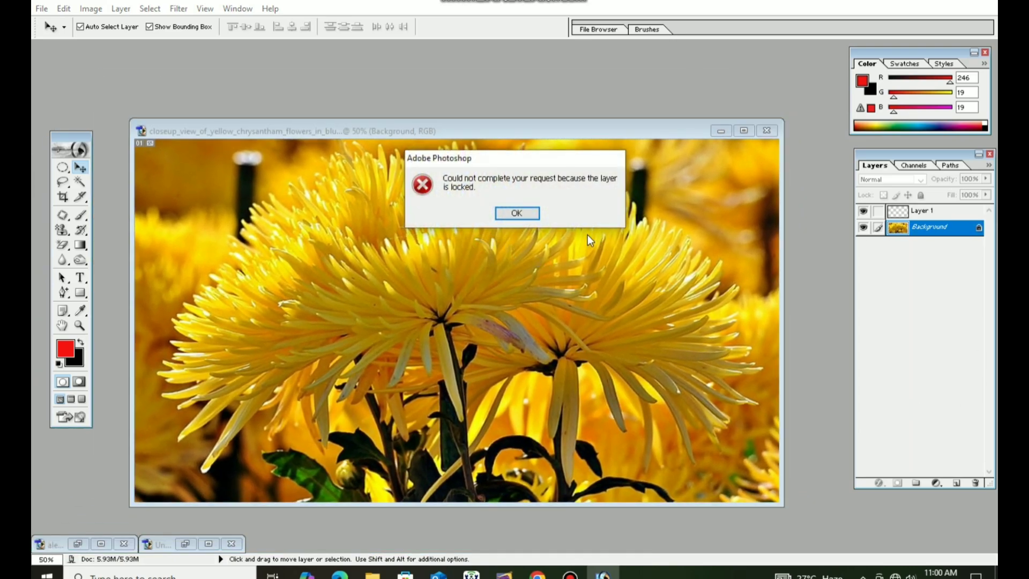
pyautogui.click(516, 212)
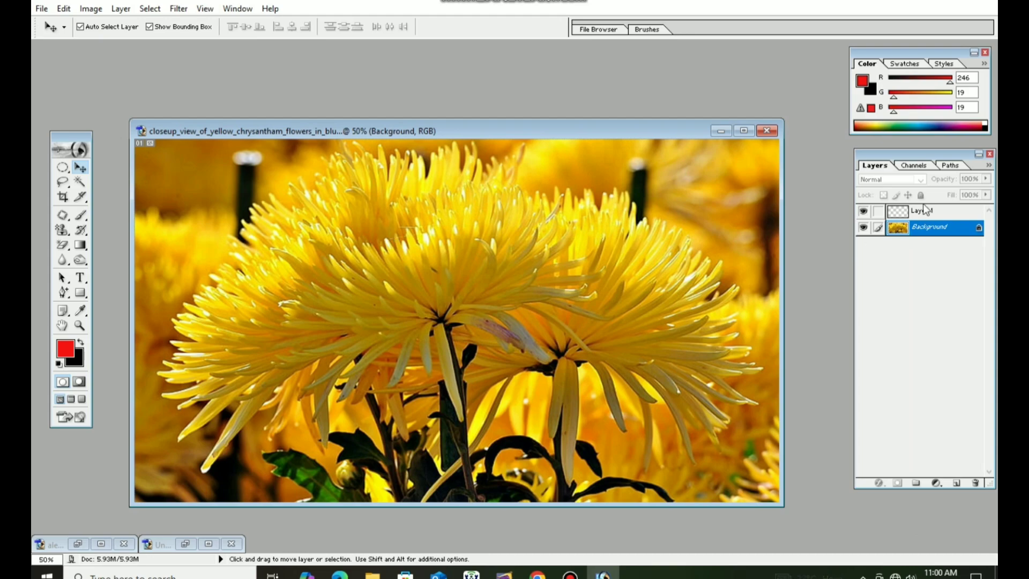
# Blur the left part of the flowers on Layer 1 using the Blur Tool with the 900-pixel brush at 100% strength.
pyautogui.click(921, 212)
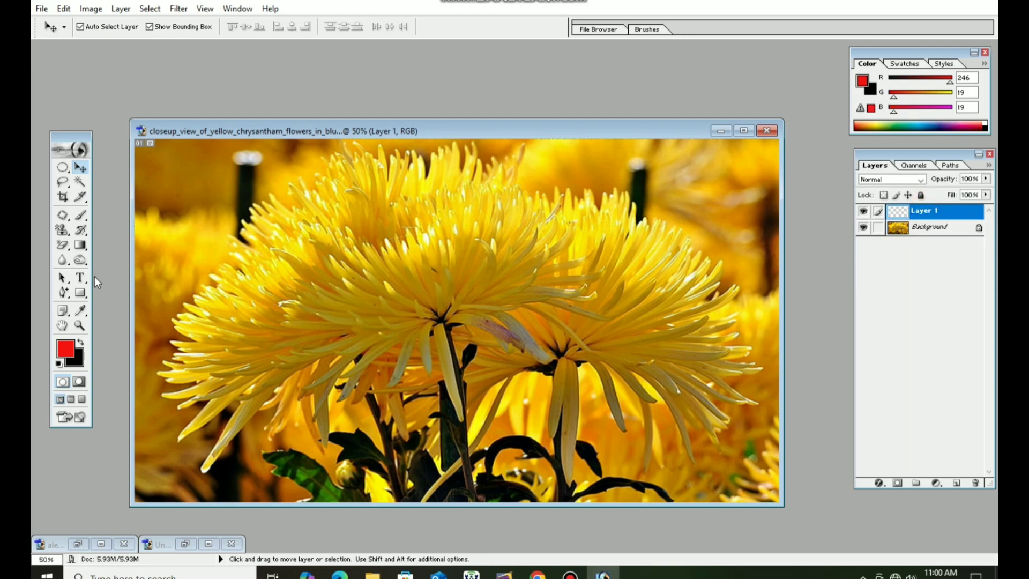
pyautogui.click(67, 260)
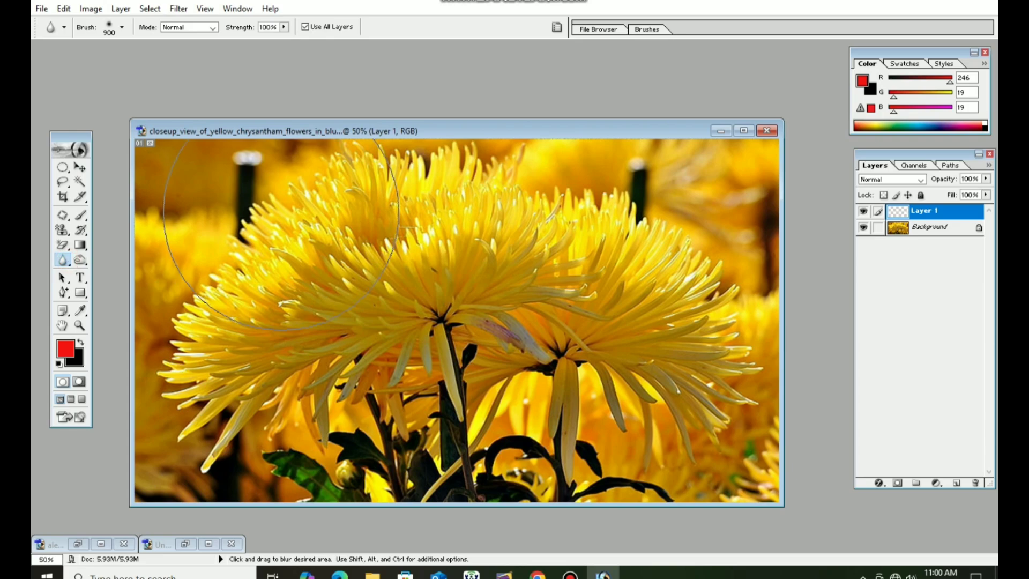
pyautogui.moveTo(301, 251)
pyautogui.mouseDown()
pyautogui.moveTo(321, 257)
pyautogui.moveTo(289, 263)
pyautogui.moveTo(302, 268)
pyautogui.mouseUp()
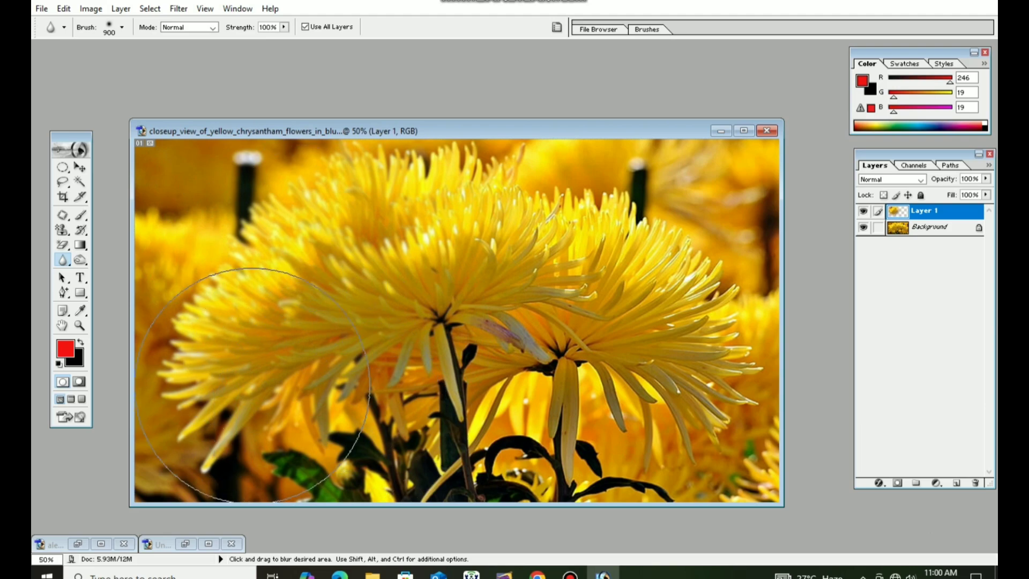
pyautogui.moveTo(319, 402)
pyautogui.mouseDown()
pyautogui.moveTo(299, 454)
pyautogui.moveTo(297, 391)
pyautogui.moveTo(300, 415)
pyautogui.moveTo(309, 391)
pyautogui.mouseUp()
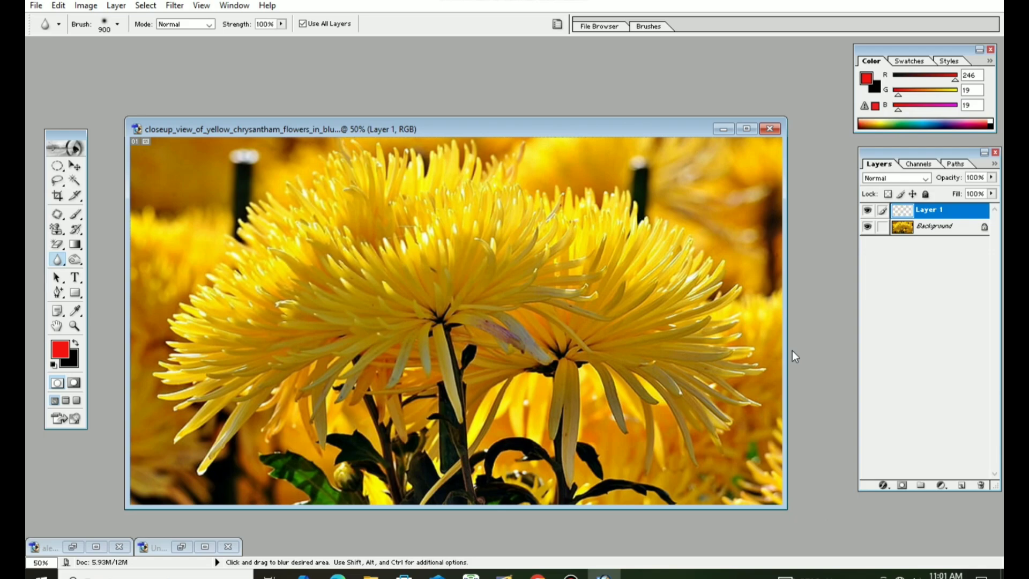
# Merge Layer 1 down into the Background and add a new empty layer above it.
pyautogui.hotkey('ctrl', 'e')
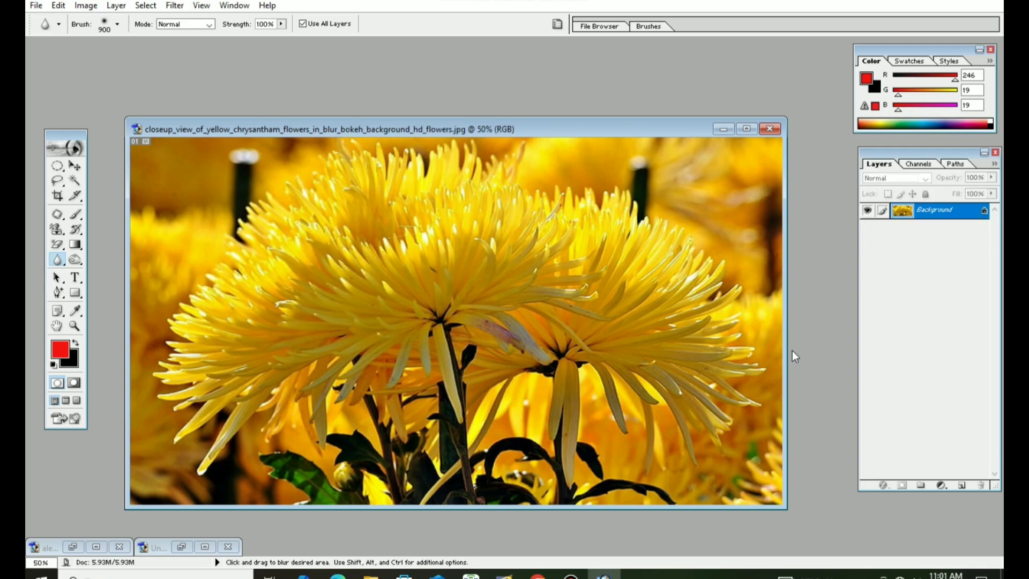
pyautogui.click(963, 485)
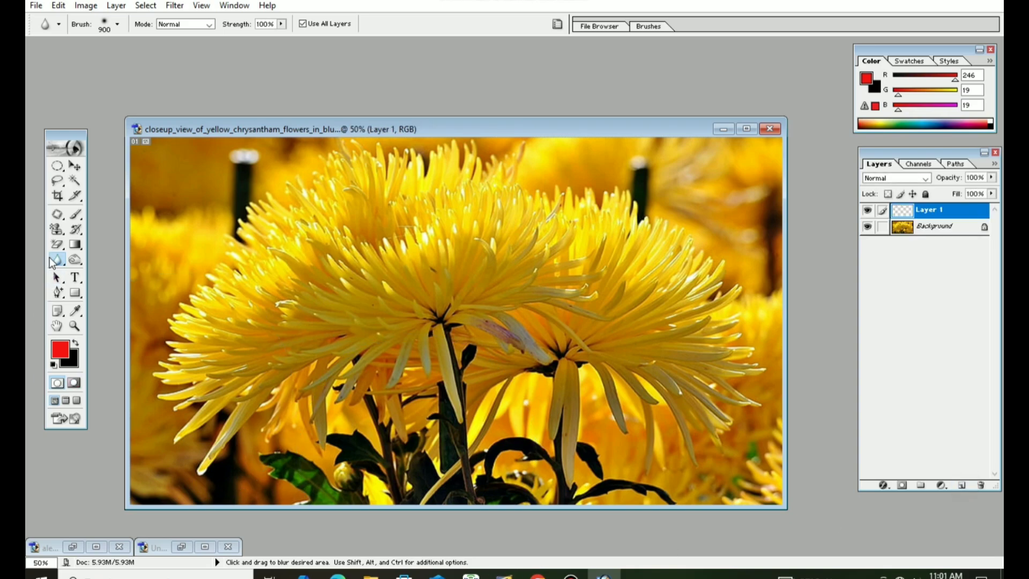
# Sharpen the right and central-left flower petals on the Background layer using the Sharpen Tool with the 600-pixel brush at 50% strength.
pyautogui.moveTo(52, 261); pyautogui.dragTo(92, 274)
pyautogui.click(63, 260)
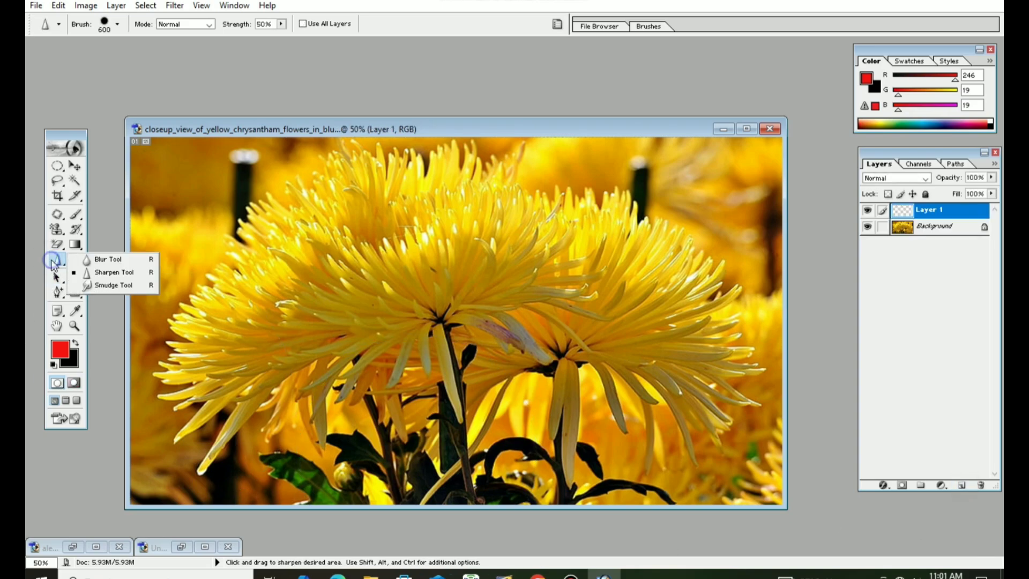
pyautogui.click(64, 262)
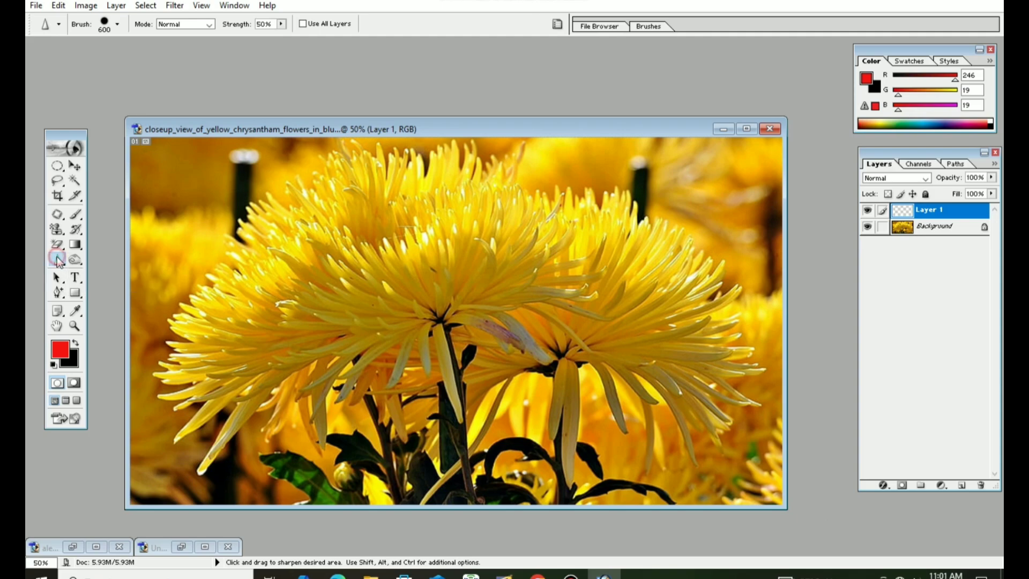
pyautogui.click(59, 261)
pyautogui.click(85, 271)
pyautogui.click(924, 231)
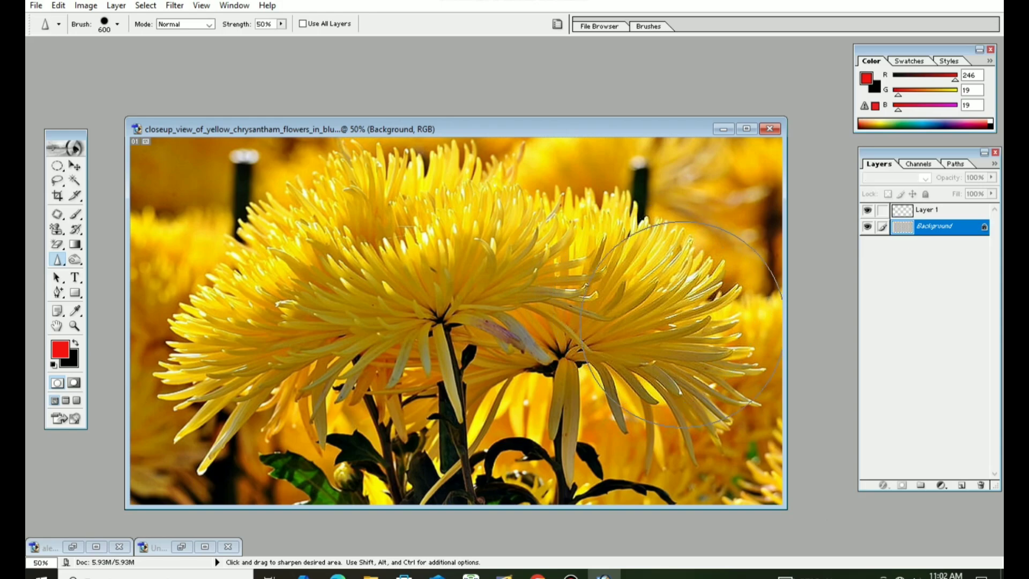
pyautogui.moveTo(681, 326); pyautogui.dragTo(663, 298)
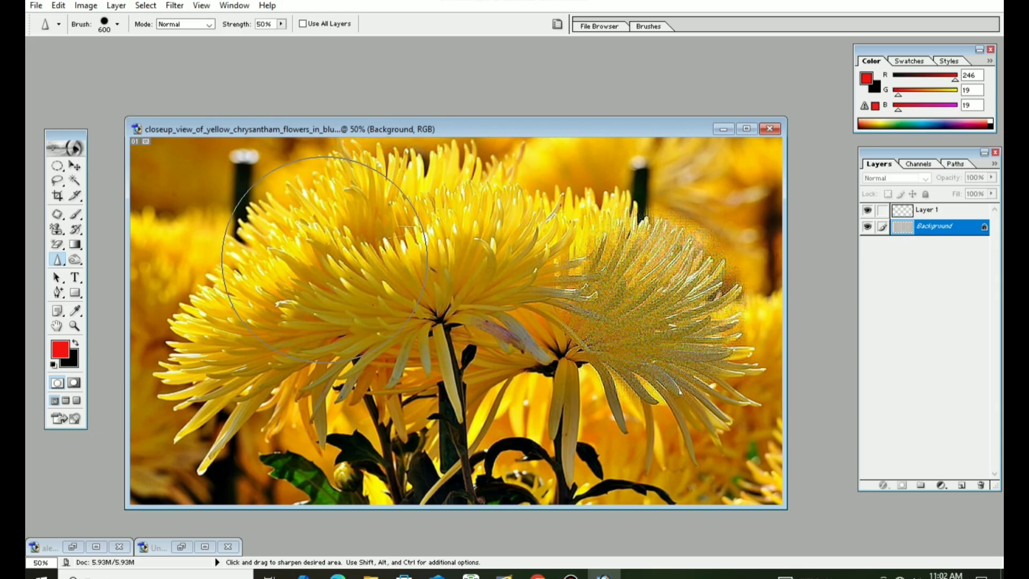
pyautogui.moveTo(296, 266)
pyautogui.mouseDown()
pyautogui.moveTo(311, 214)
pyautogui.moveTo(241, 252)
pyautogui.moveTo(225, 276)
pyautogui.mouseUp()
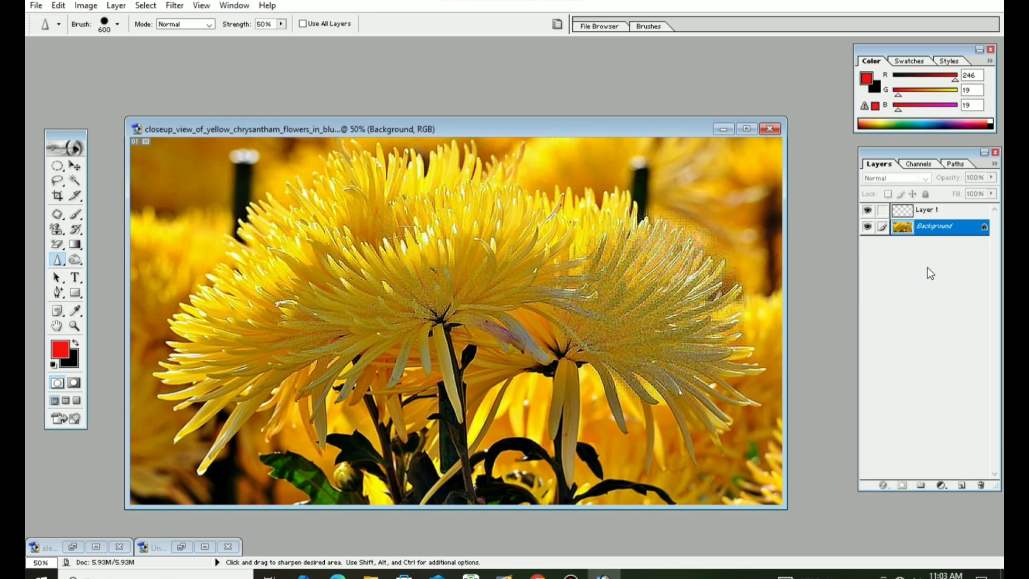
# Add an empty layer directly above the Background and duplicate the Background layer.
pyautogui.click(962, 485)
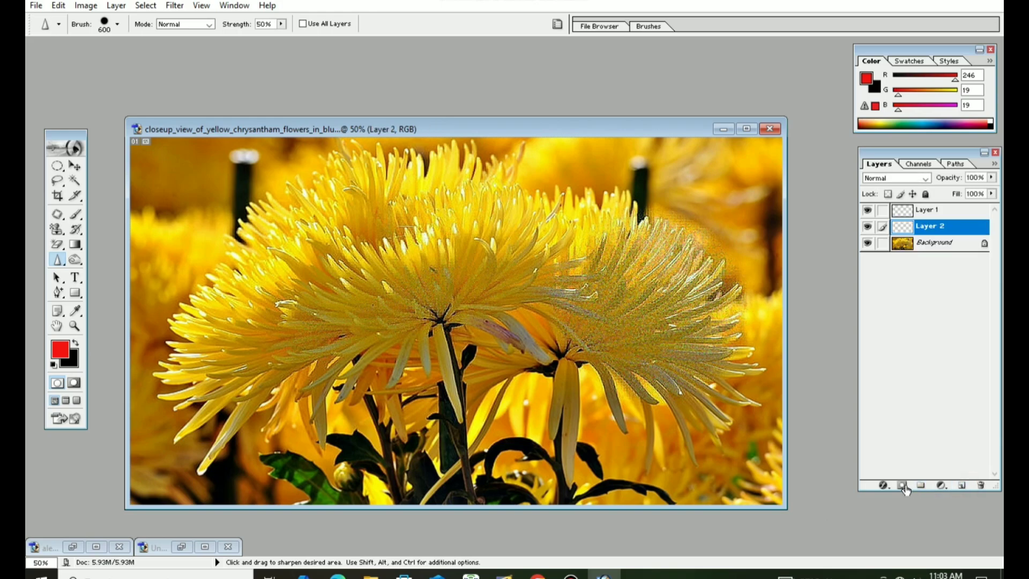
pyautogui.moveTo(932, 243); pyautogui.dragTo(963, 485)
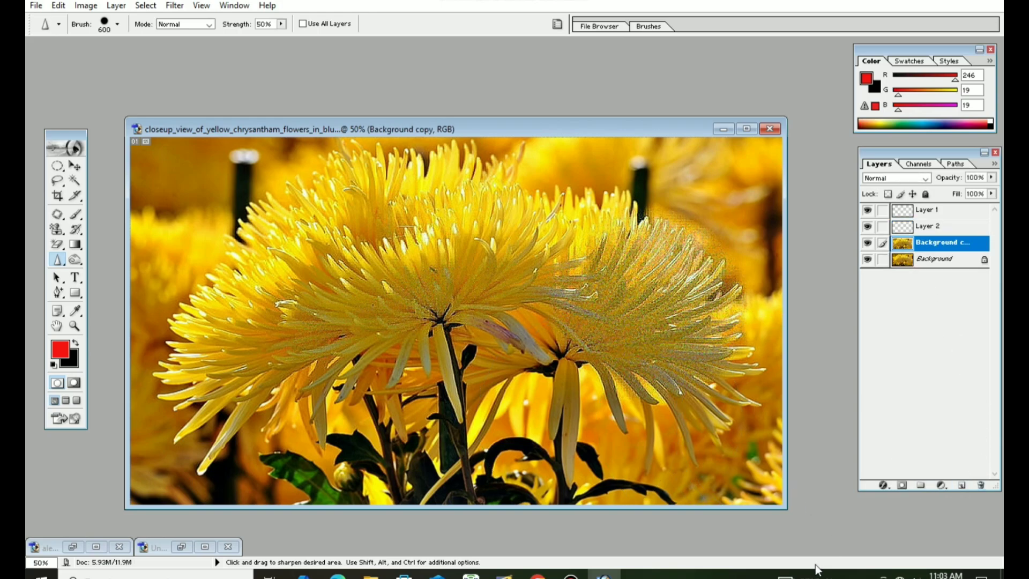
# Add a layer mask to the Background copy and invert the mask to black.
pyautogui.click(903, 486)
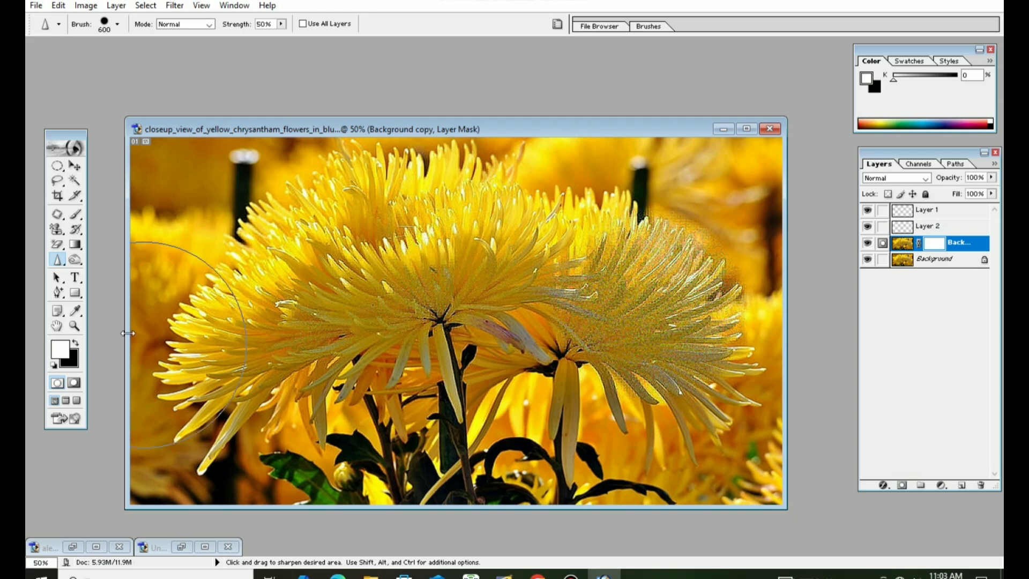
pyautogui.click(75, 213)
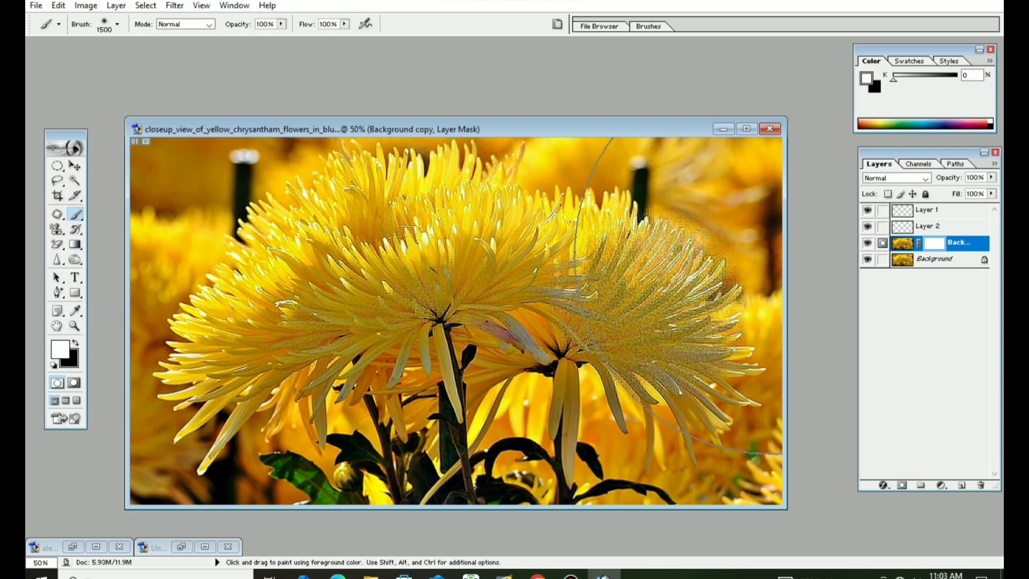
pyautogui.click(76, 342)
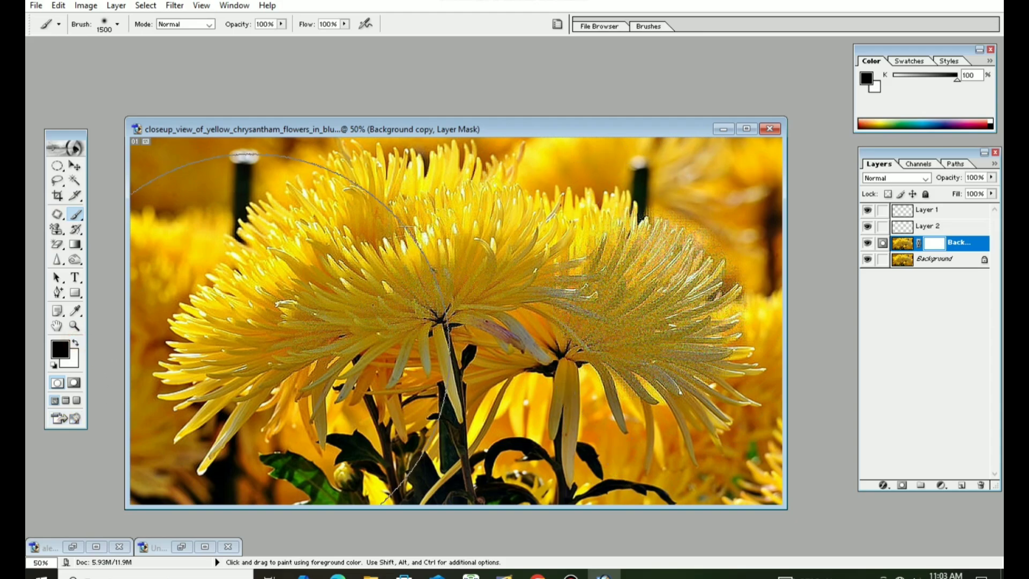
pyautogui.hotkey('ctrl', 'i')
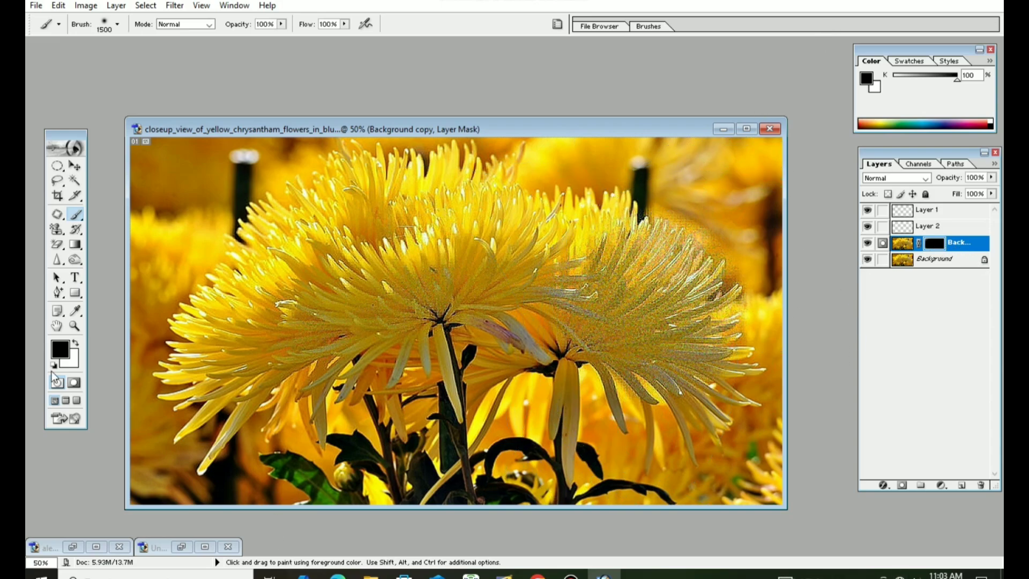
# Hide Layer 1 and make the Background layer active for use with the Smudge Tool.
pyautogui.click(57, 260)
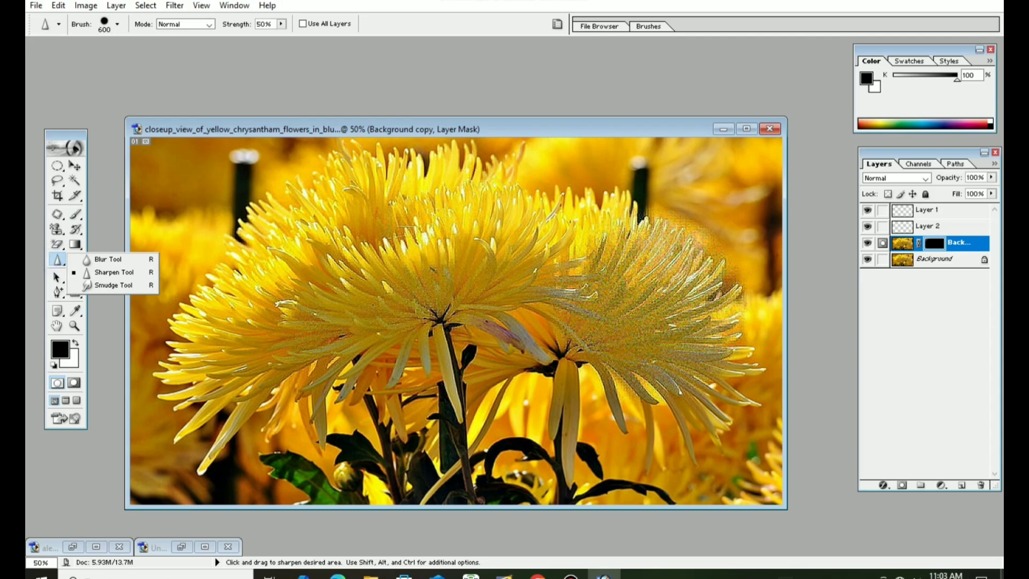
pyautogui.click(118, 287)
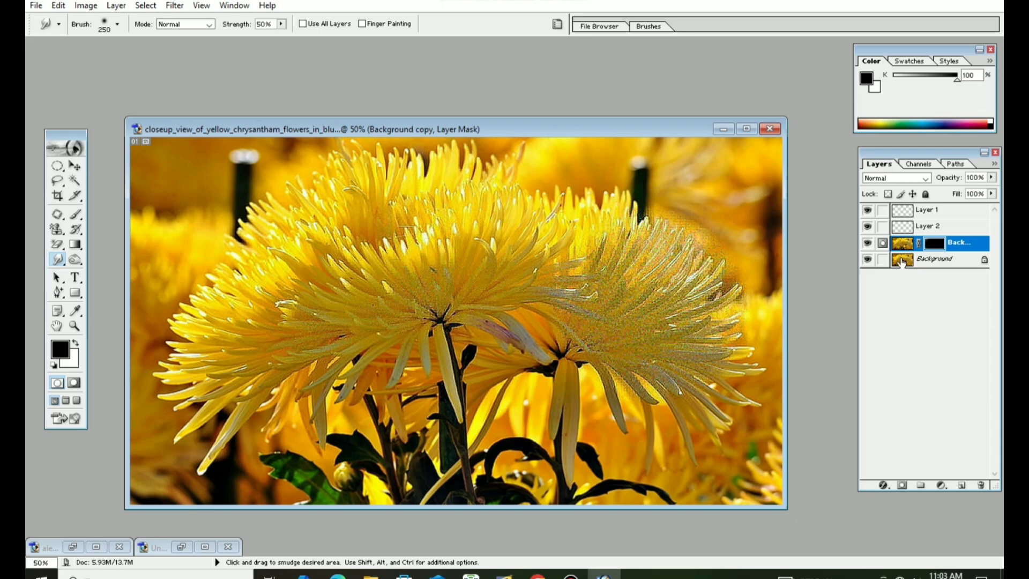
pyautogui.click(862, 241)
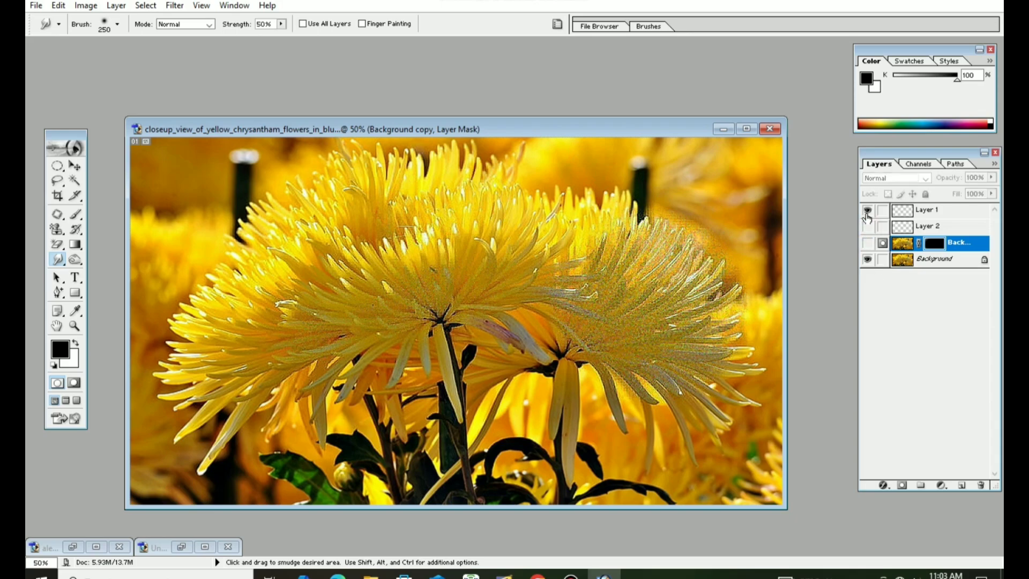
pyautogui.click(868, 243)
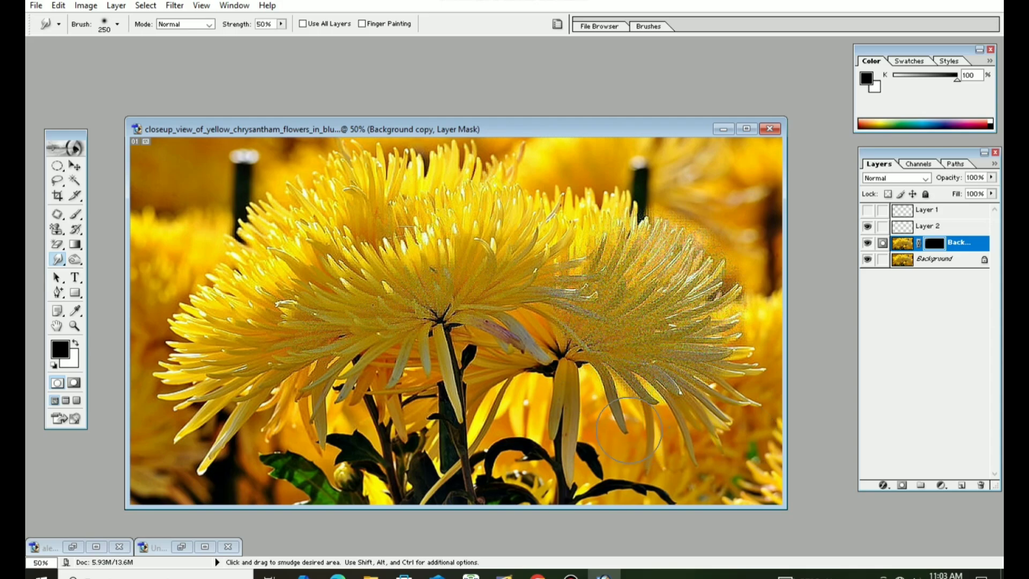
pyautogui.click(899, 262)
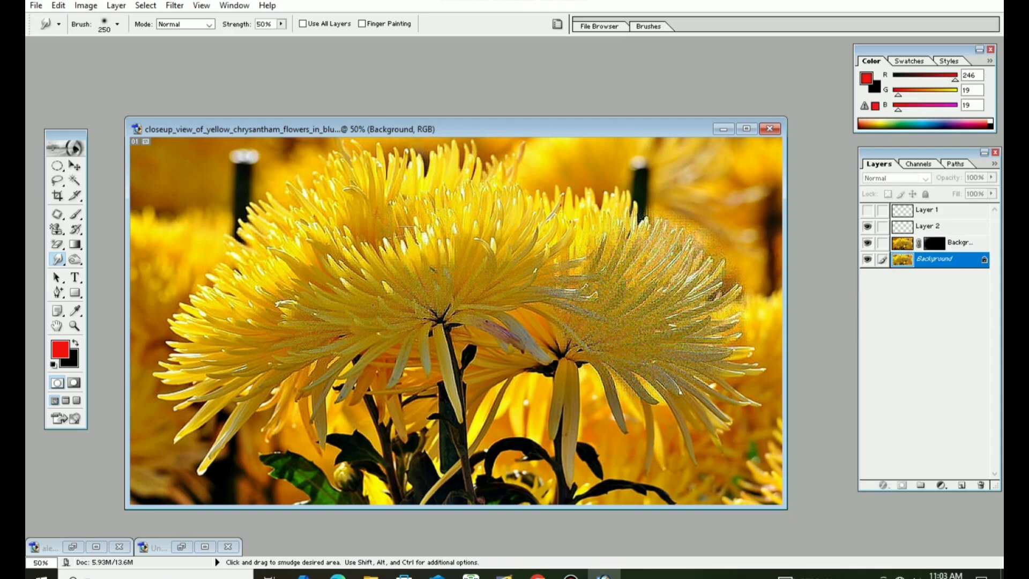
# Smudge the right, upper and central flower petals on the Background layer with the 250-pixel brush at 50% strength.
pyautogui.moveTo(699, 430)
pyautogui.mouseDown()
pyautogui.moveTo(622, 440)
pyautogui.moveTo(619, 421)
pyautogui.mouseUp()
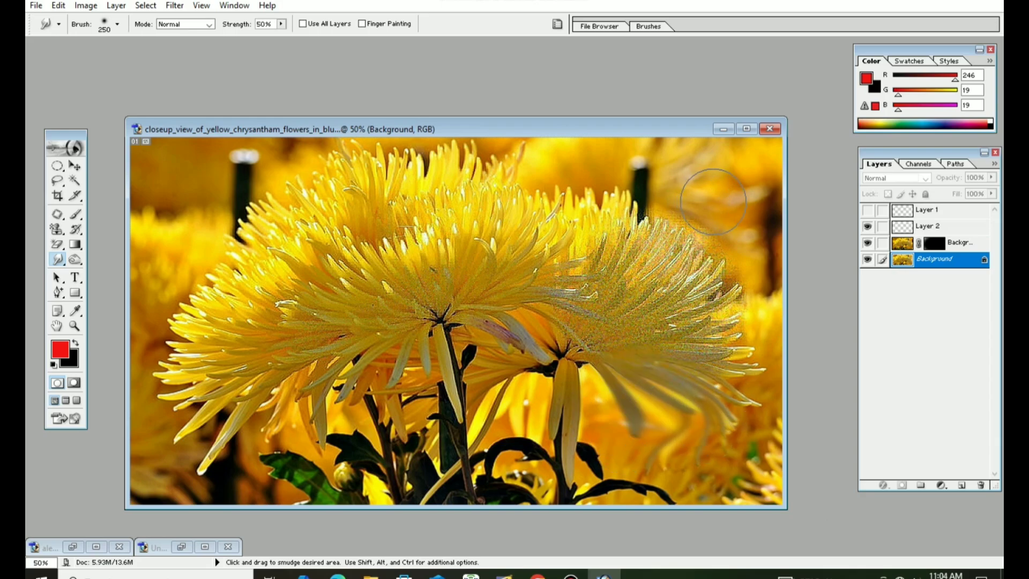
pyautogui.moveTo(603, 282)
pyautogui.mouseDown()
pyautogui.moveTo(645, 292)
pyautogui.moveTo(680, 275)
pyautogui.mouseUp()
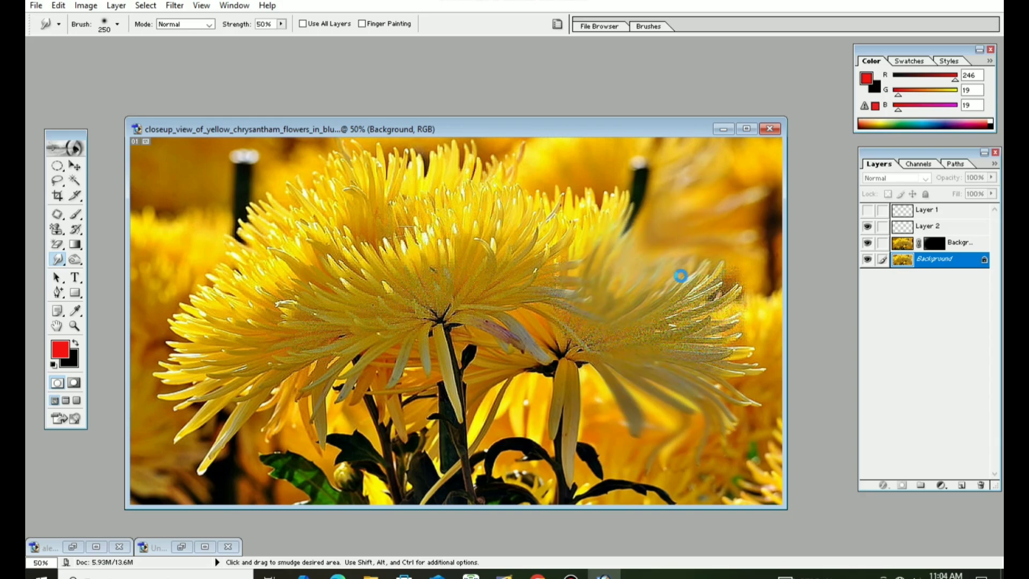
pyautogui.moveTo(604, 190)
pyautogui.mouseDown()
pyautogui.moveTo(491, 233)
pyautogui.moveTo(502, 165)
pyautogui.moveTo(394, 201)
pyautogui.moveTo(455, 160)
pyautogui.moveTo(413, 178)
pyautogui.moveTo(402, 164)
pyautogui.moveTo(341, 202)
pyautogui.moveTo(342, 162)
pyautogui.moveTo(270, 188)
pyautogui.moveTo(280, 187)
pyautogui.moveTo(224, 241)
pyautogui.moveTo(268, 210)
pyautogui.moveTo(184, 346)
pyautogui.moveTo(177, 274)
pyautogui.moveTo(164, 321)
pyautogui.moveTo(198, 339)
pyautogui.moveTo(184, 276)
pyautogui.mouseUp()
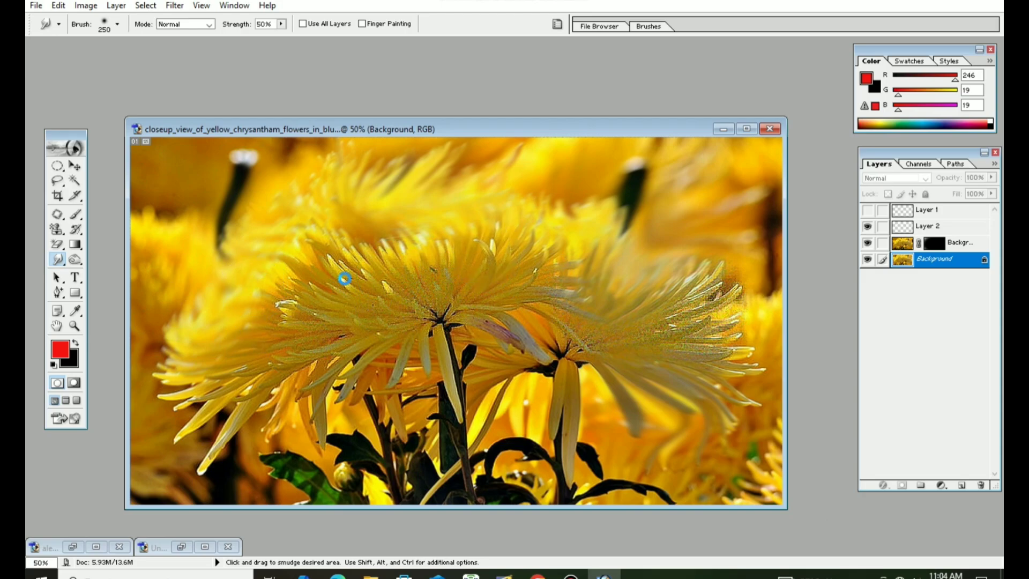
pyautogui.hotkey('ctrl', 'z')
pyautogui.moveTo(345, 262); pyautogui.dragTo(329, 272)
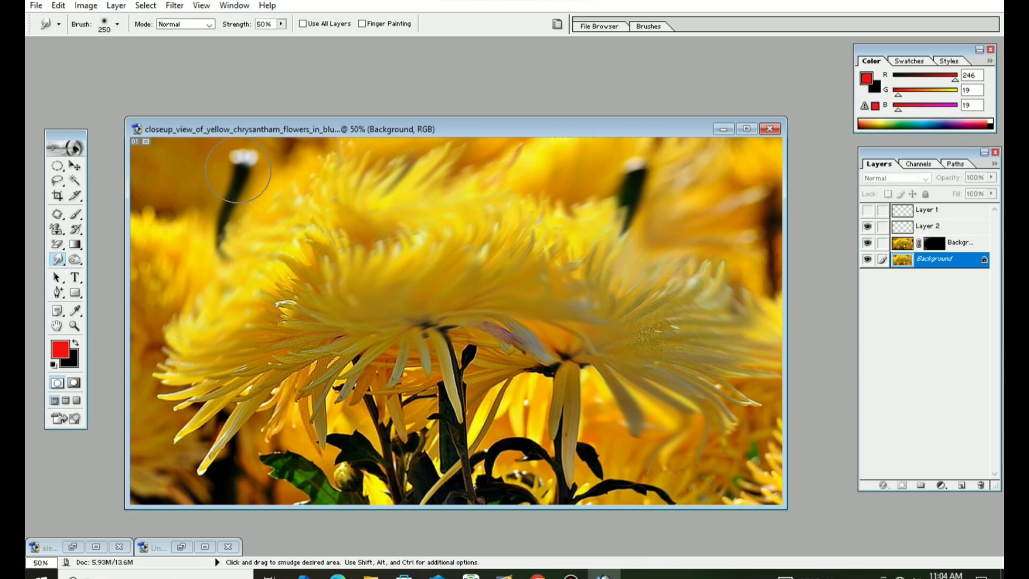
# Smudge the blurred post at the upper left, the lower petals, the stems and the remaining sharp petal spots on the Background layer.
pyautogui.moveTo(238, 170)
pyautogui.mouseDown()
pyautogui.moveTo(278, 152)
pyautogui.moveTo(159, 180)
pyautogui.moveTo(171, 217)
pyautogui.moveTo(136, 278)
pyautogui.moveTo(147, 334)
pyautogui.moveTo(228, 339)
pyautogui.moveTo(229, 372)
pyautogui.moveTo(322, 362)
pyautogui.moveTo(250, 385)
pyautogui.moveTo(266, 358)
pyautogui.moveTo(286, 367)
pyautogui.moveTo(244, 379)
pyautogui.moveTo(254, 374)
pyautogui.moveTo(187, 420)
pyautogui.moveTo(199, 459)
pyautogui.mouseUp()
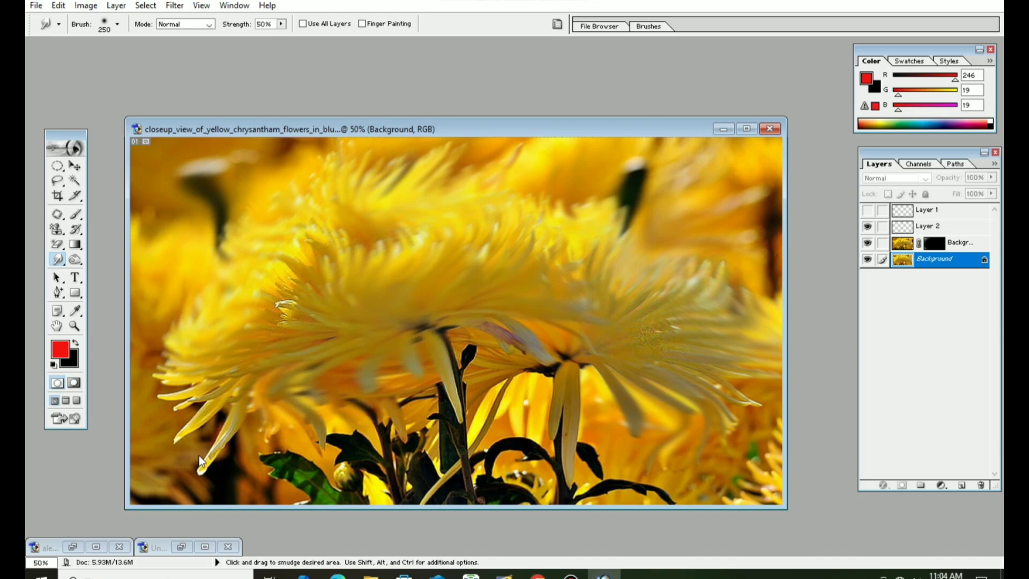
pyautogui.moveTo(187, 397)
pyautogui.mouseDown()
pyautogui.moveTo(184, 421)
pyautogui.moveTo(221, 433)
pyautogui.moveTo(190, 411)
pyautogui.moveTo(160, 426)
pyautogui.moveTo(153, 398)
pyautogui.moveTo(158, 454)
pyautogui.moveTo(207, 454)
pyautogui.moveTo(161, 470)
pyautogui.moveTo(204, 460)
pyautogui.moveTo(180, 477)
pyautogui.moveTo(217, 472)
pyautogui.mouseUp()
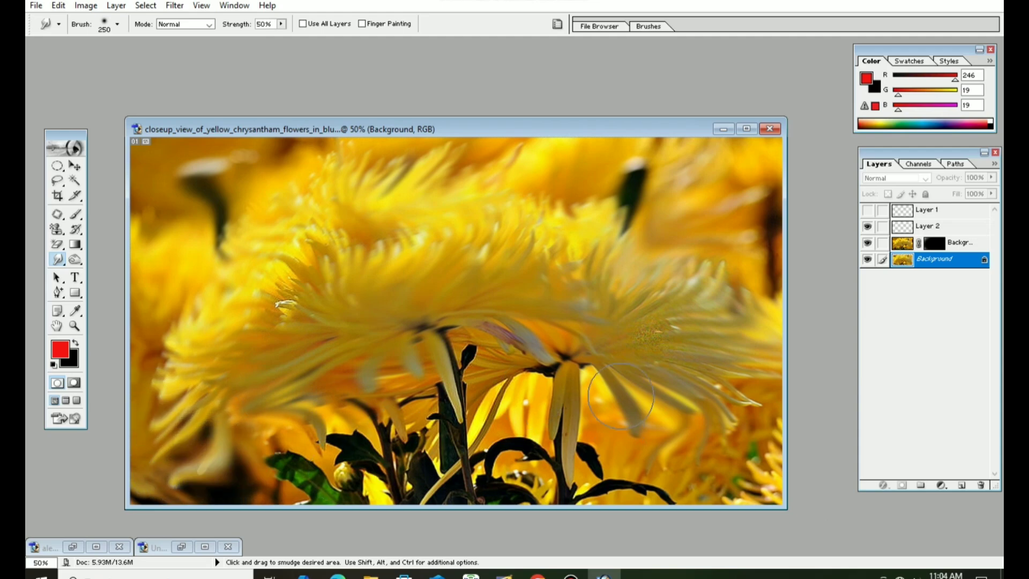
pyautogui.moveTo(571, 370); pyautogui.dragTo(587, 466)
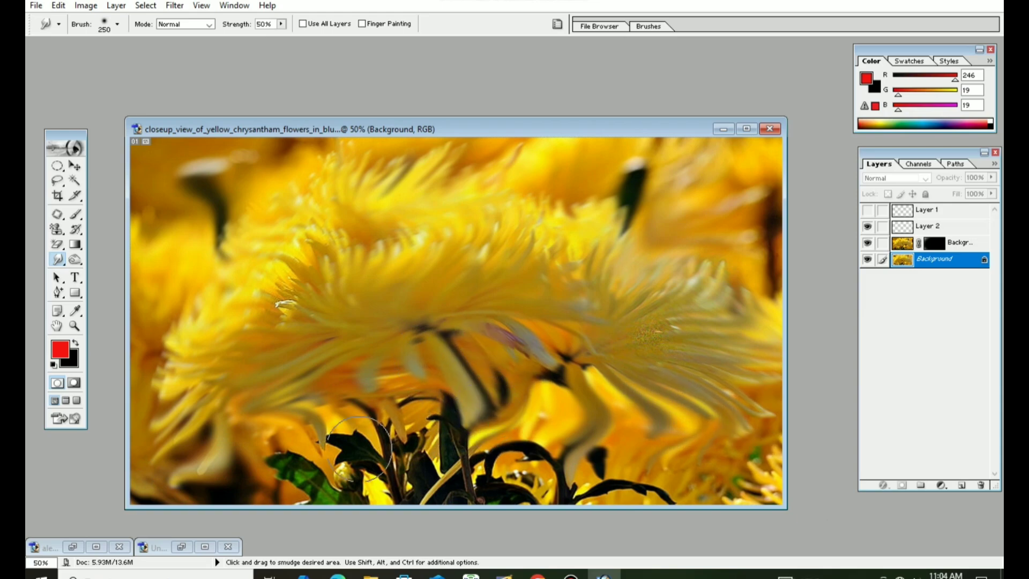
pyautogui.moveTo(359, 447); pyautogui.dragTo(417, 293)
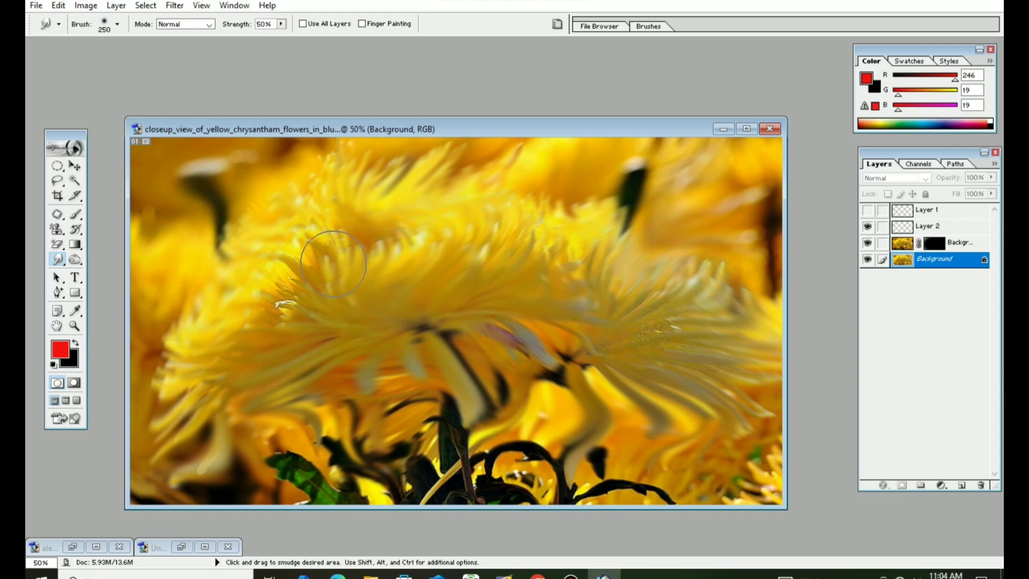
pyautogui.moveTo(337, 257); pyautogui.dragTo(257, 311)
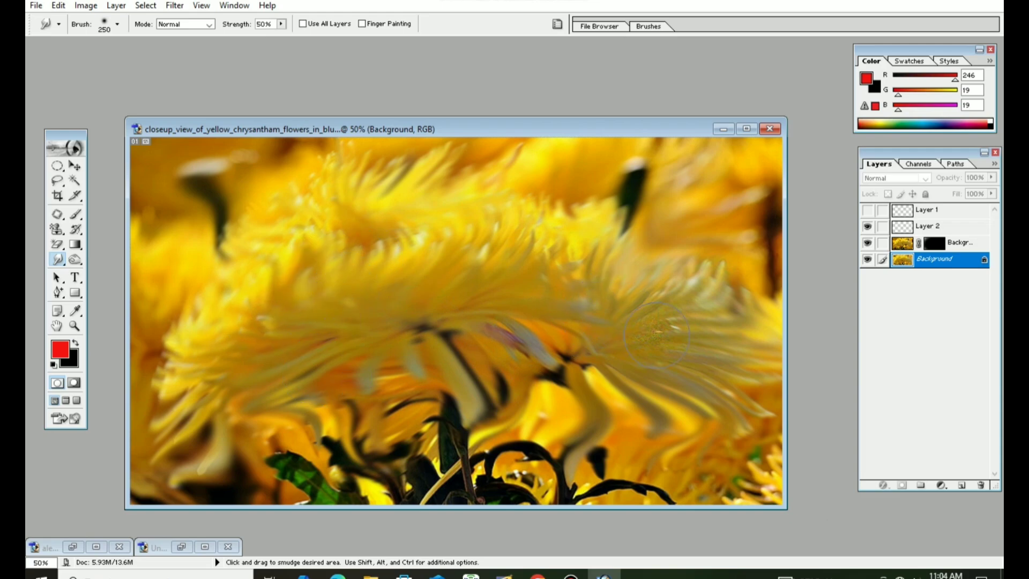
pyautogui.moveTo(655, 335)
pyautogui.mouseDown()
pyautogui.moveTo(663, 288)
pyautogui.moveTo(724, 314)
pyautogui.moveTo(718, 278)
pyautogui.mouseUp()
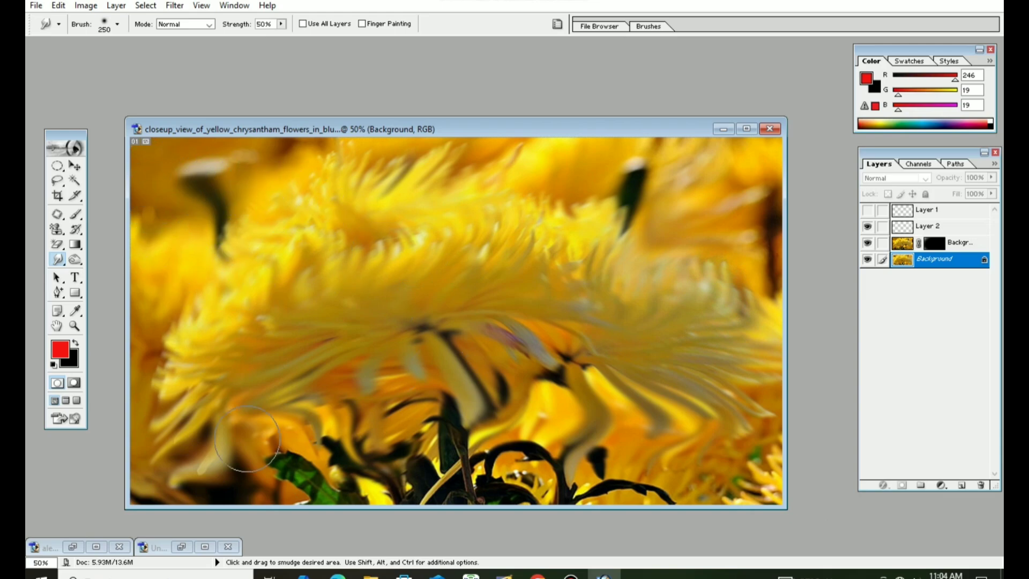
pyautogui.moveTo(437, 472); pyautogui.dragTo(468, 501)
pyautogui.click(58, 262)
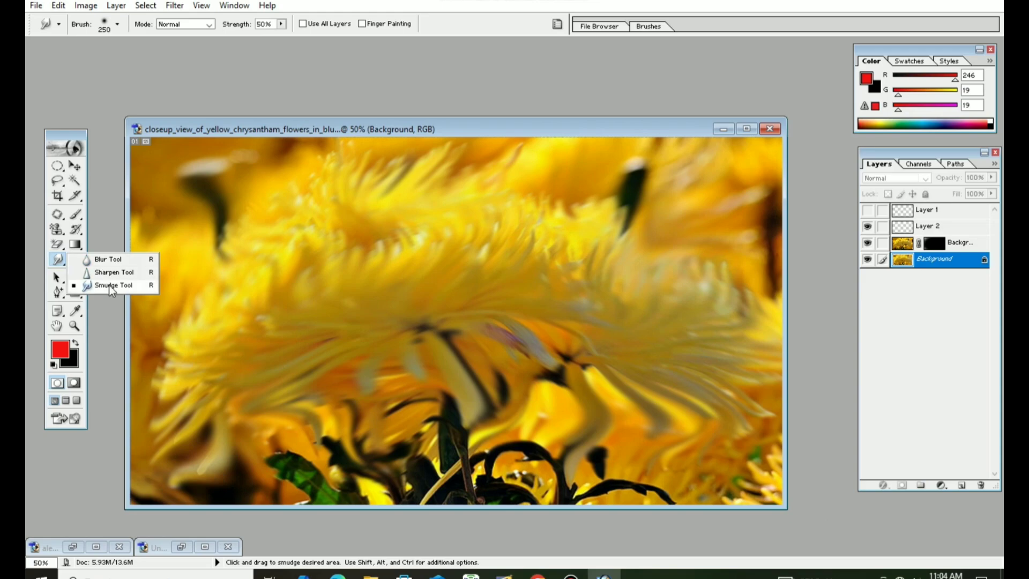
pyautogui.click(55, 273)
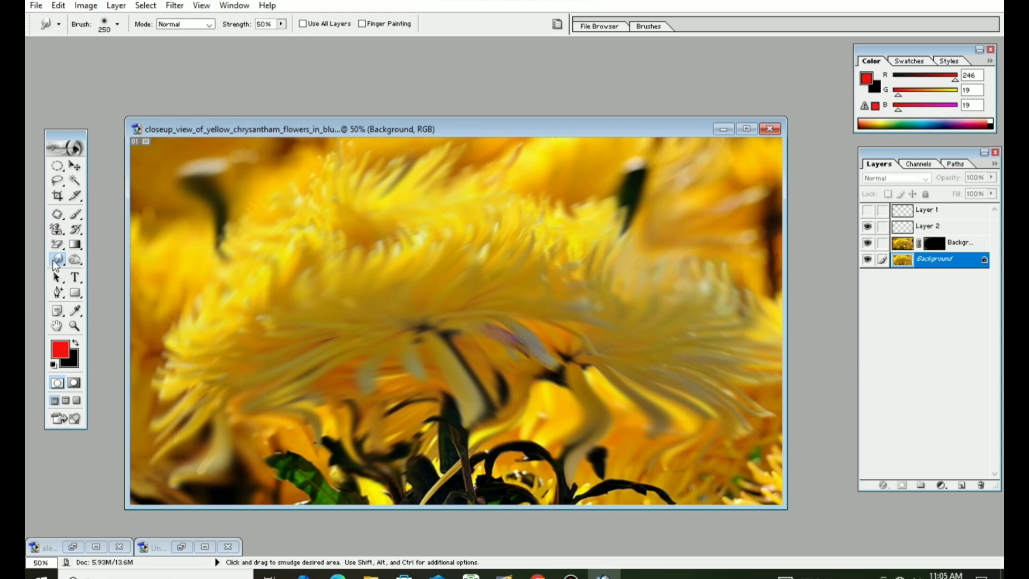